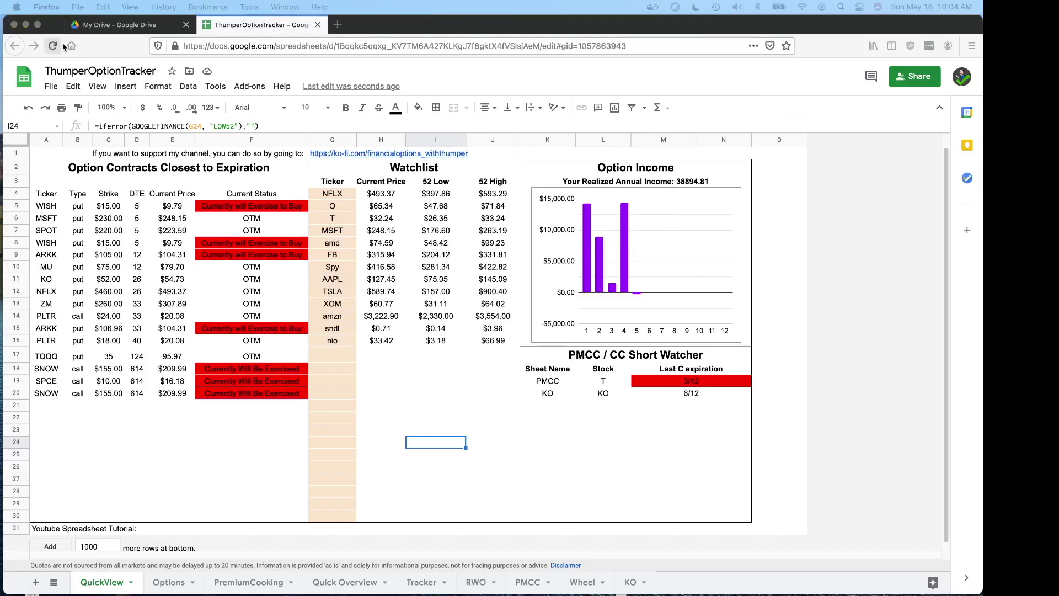
# On the Options sheet, copy the ARKK put trade in row 483.
pyautogui.click(52, 87)
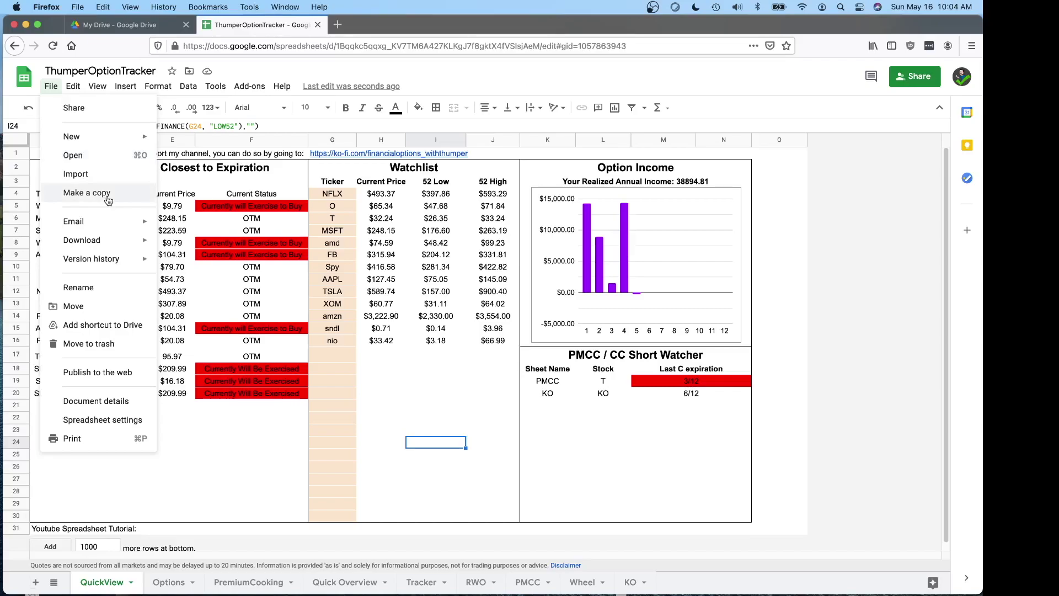
pyautogui.click(421, 304)
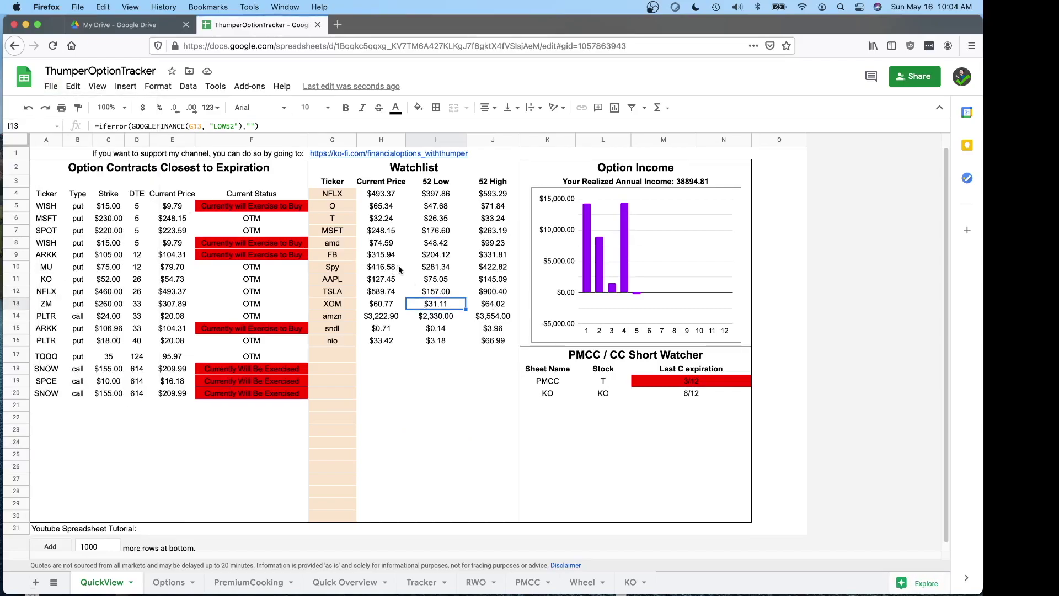
pyautogui.click(177, 585)
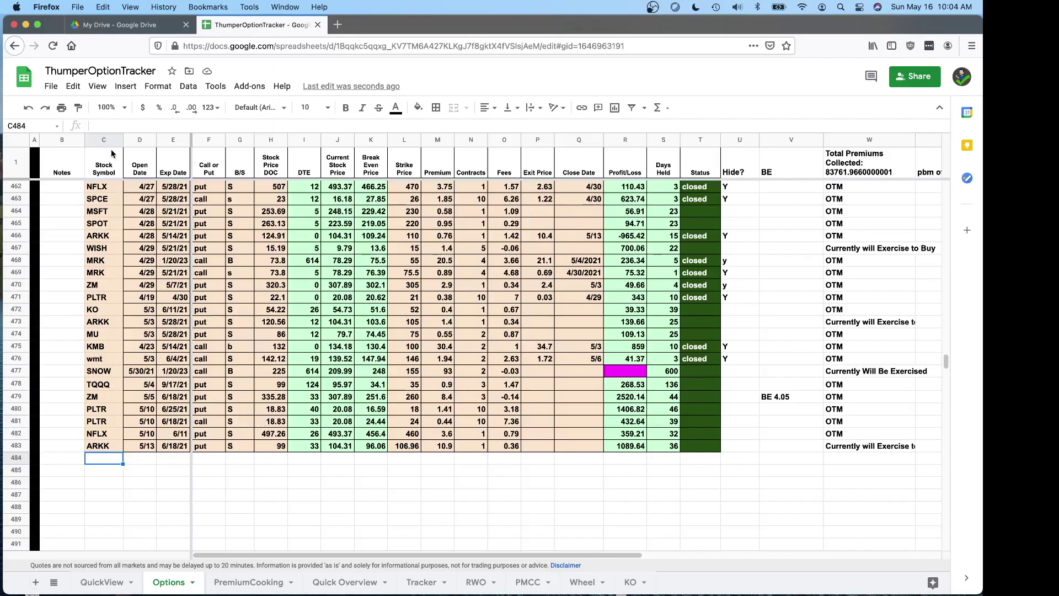
pyautogui.click(104, 447)
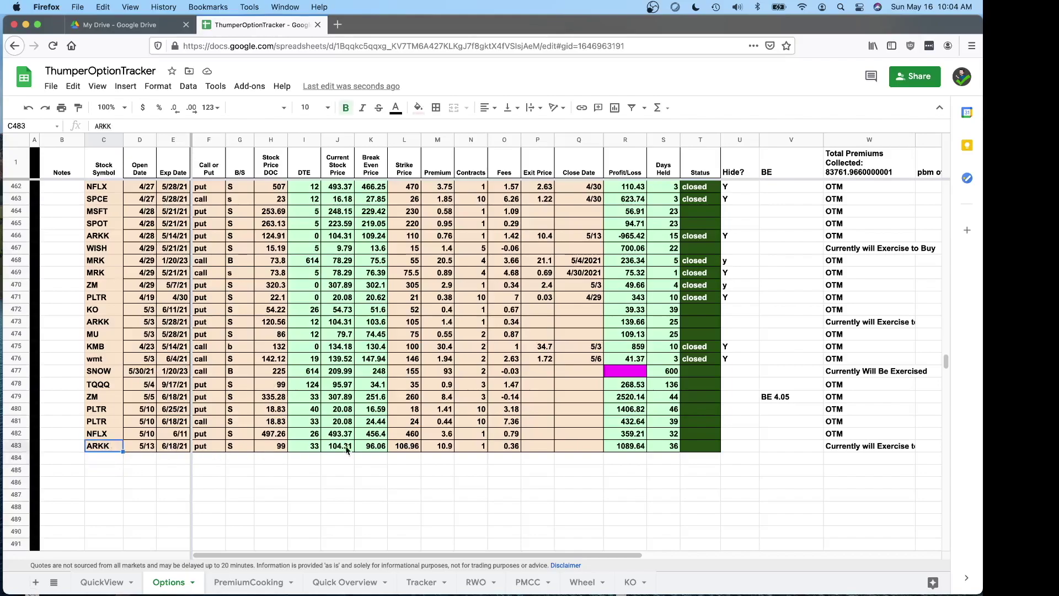
pyautogui.moveTo(309, 447); pyautogui.dragTo(367, 447)
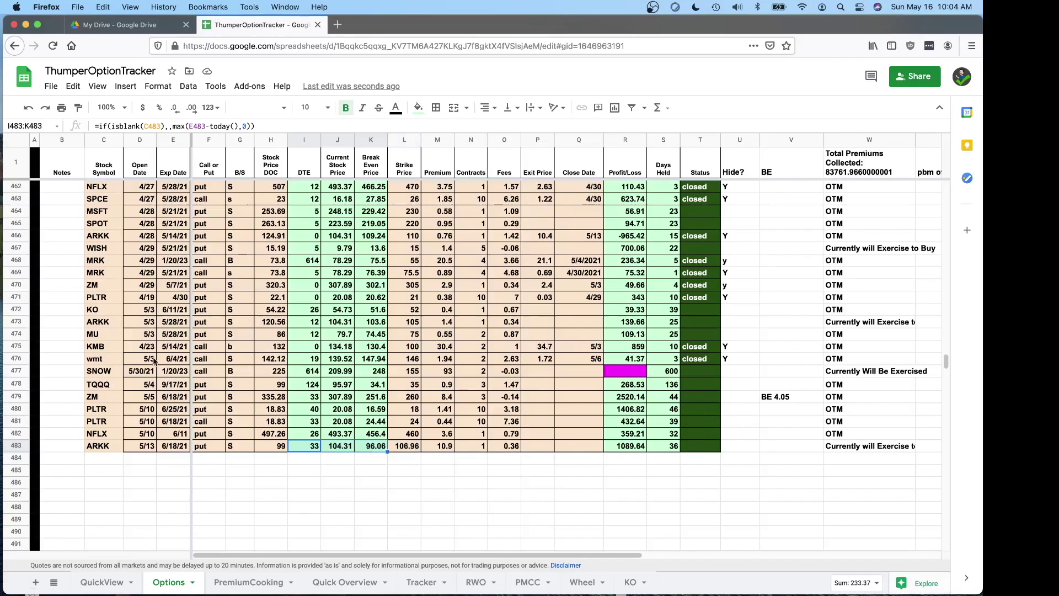
pyautogui.click(116, 463)
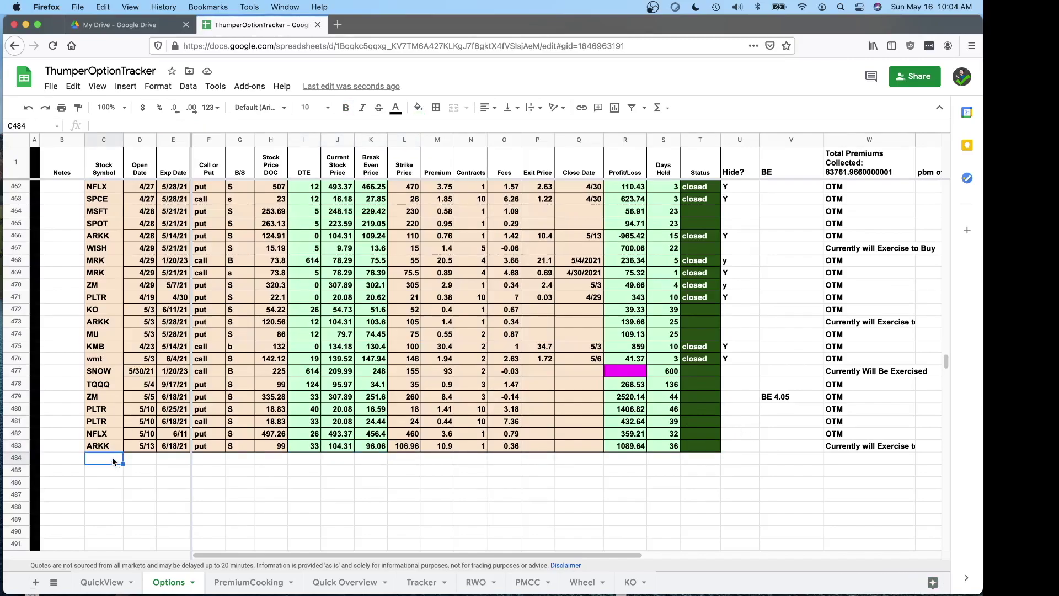
pyautogui.click(16, 446)
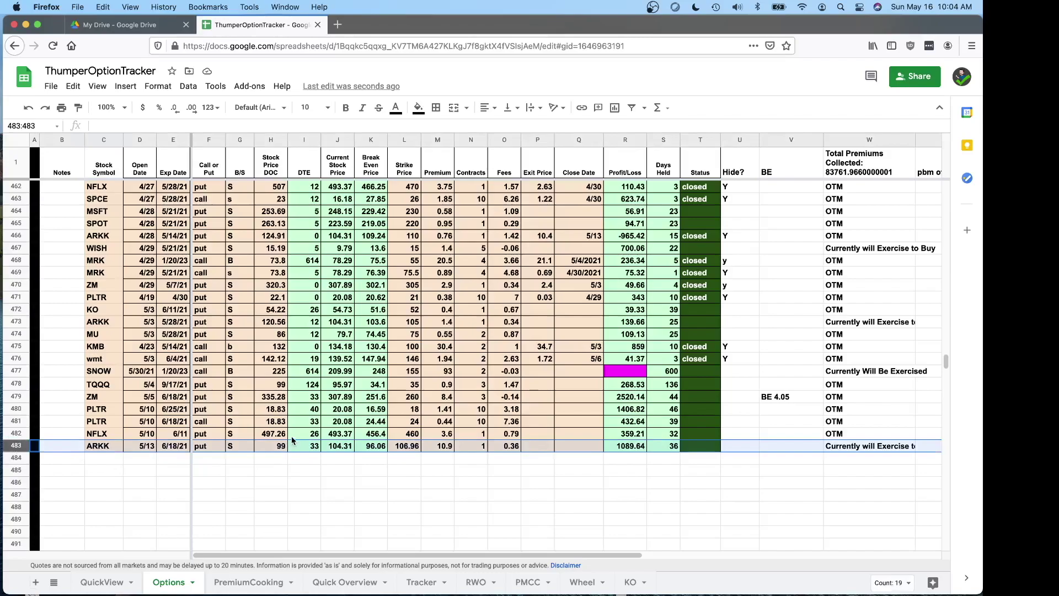
pyautogui.press('super+c')
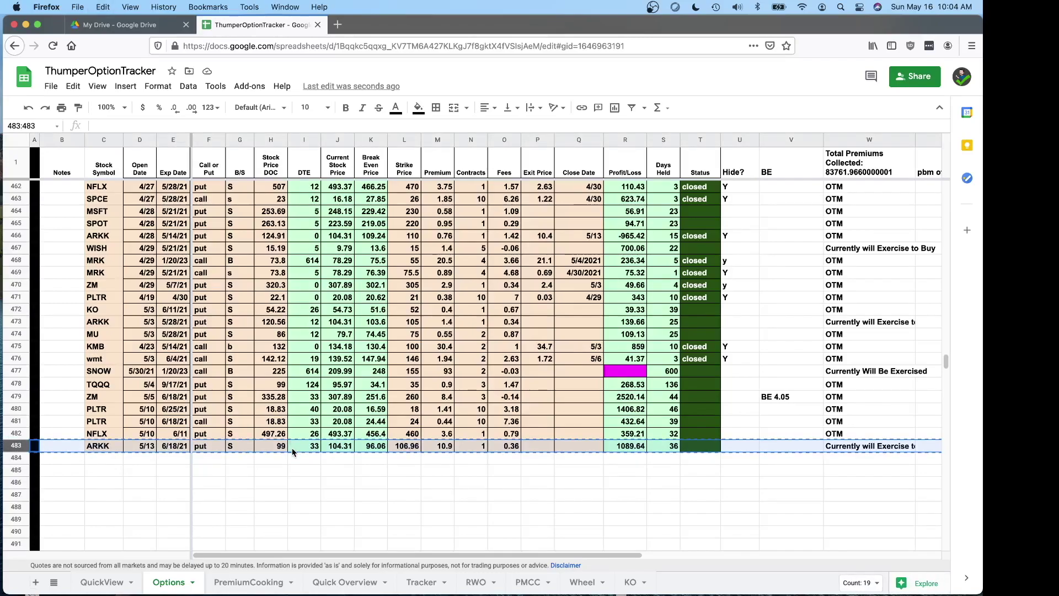
# Paste the copied ARKK trade into the empty row 484.
pyautogui.click(50, 87)
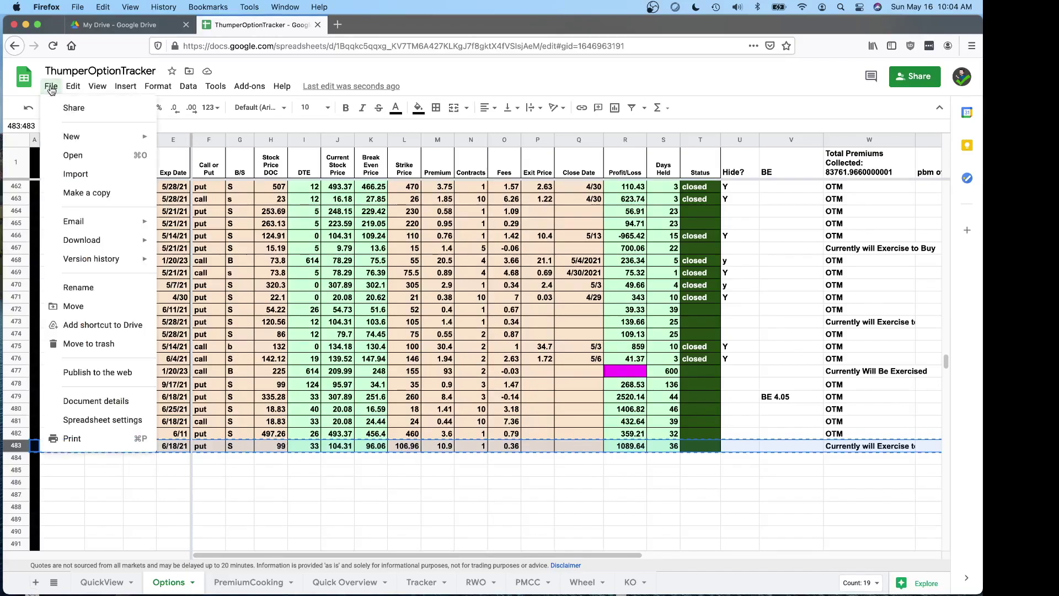
pyautogui.moveTo(72, 89)
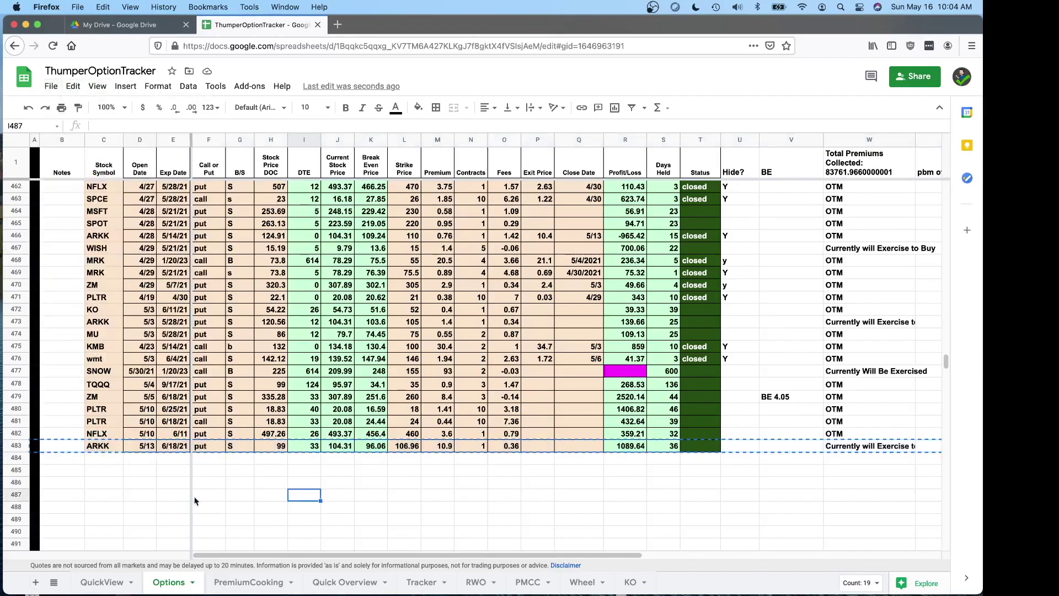
pyautogui.click(304, 495)
pyautogui.click(22, 458)
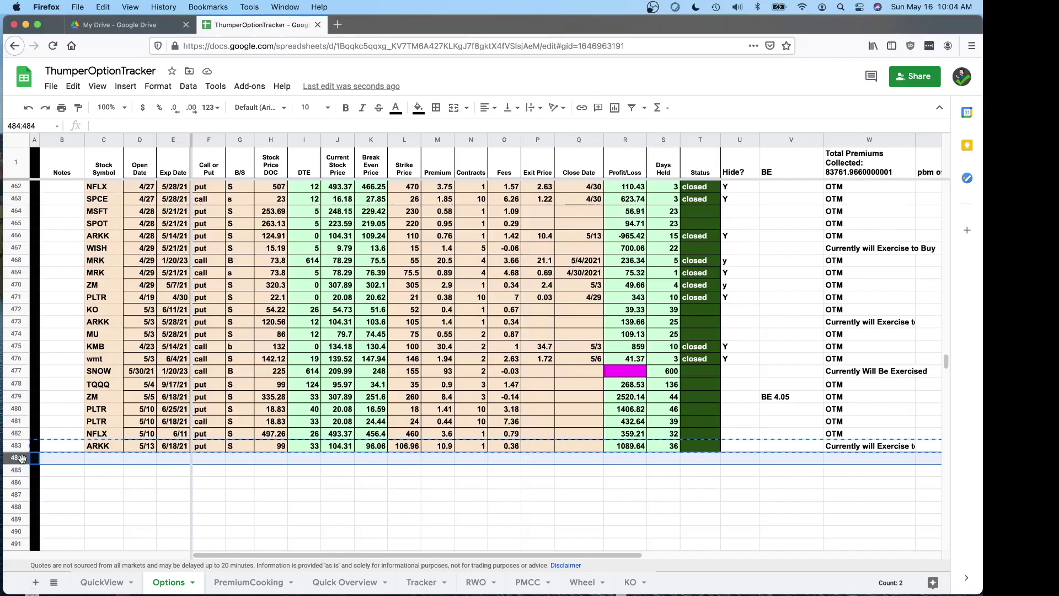
pyautogui.press('super+v')
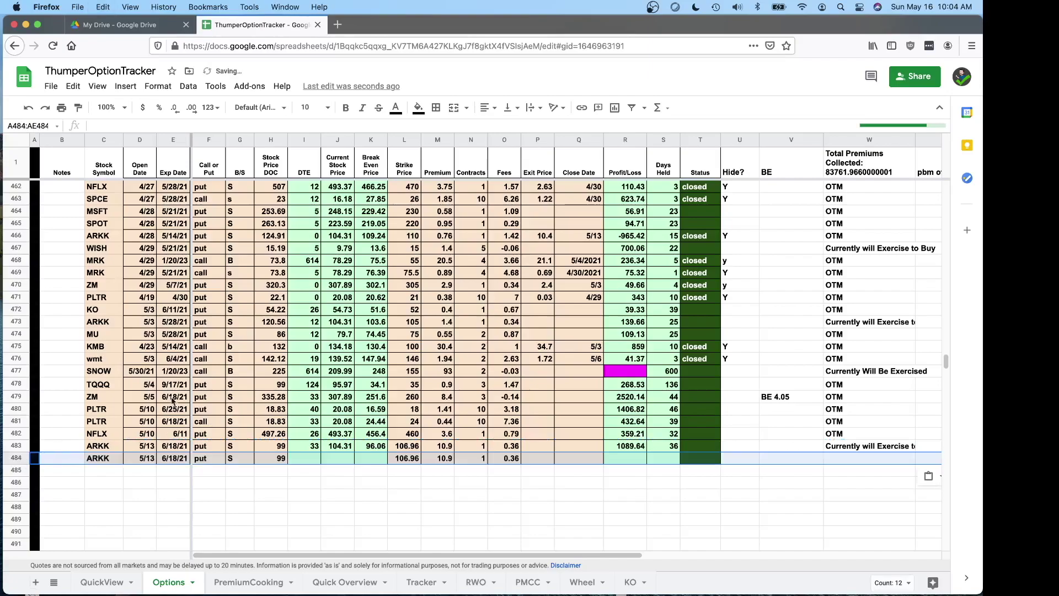
pyautogui.click(73, 86)
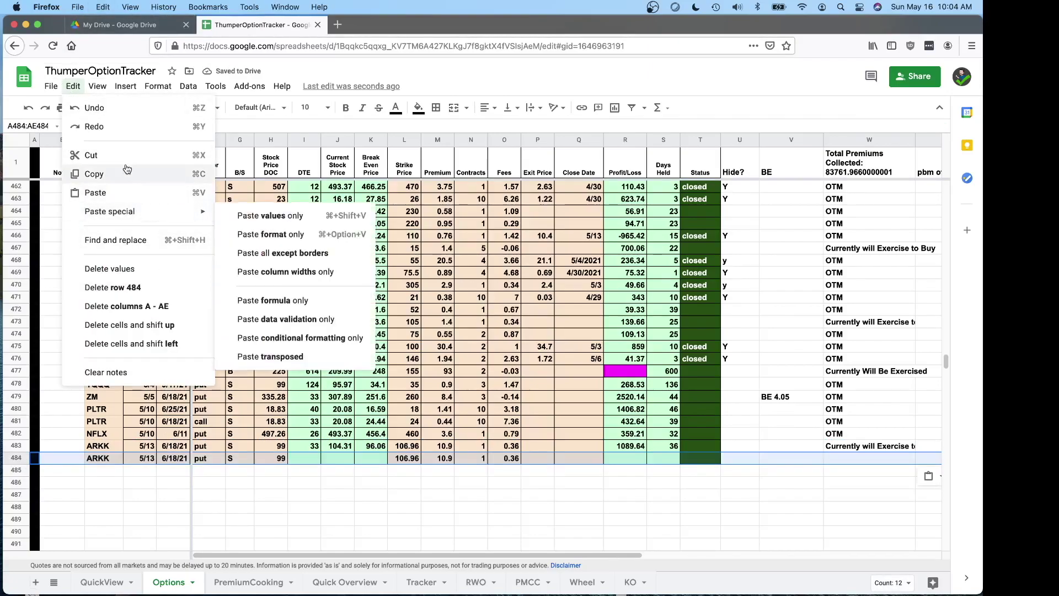
pyautogui.click(404, 494)
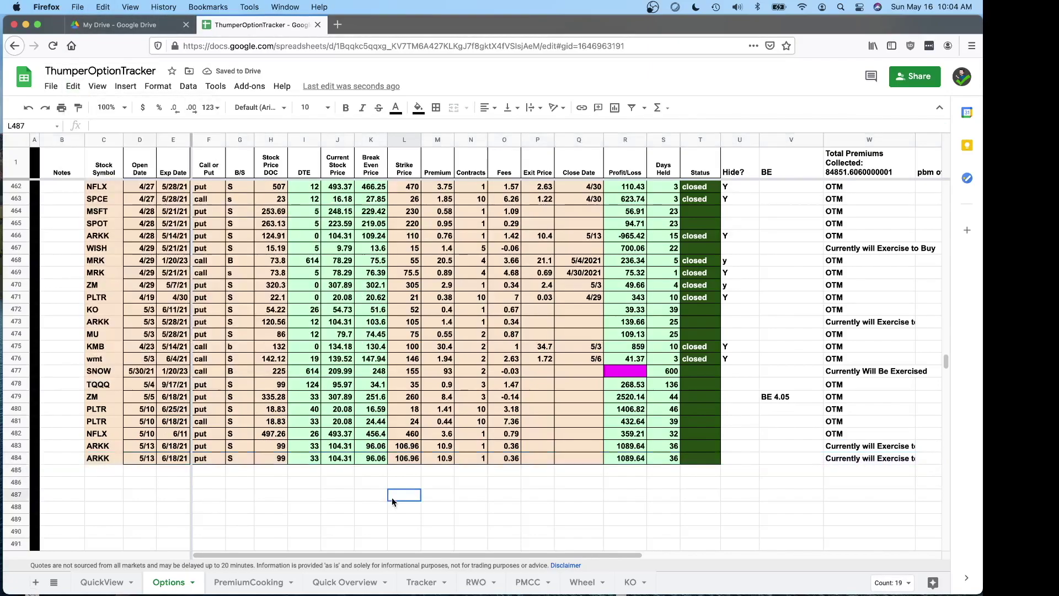
# Change row 484's ticker to PLTR with open date 5/16.
pyautogui.click(106, 461)
pyautogui.write('PLtr')
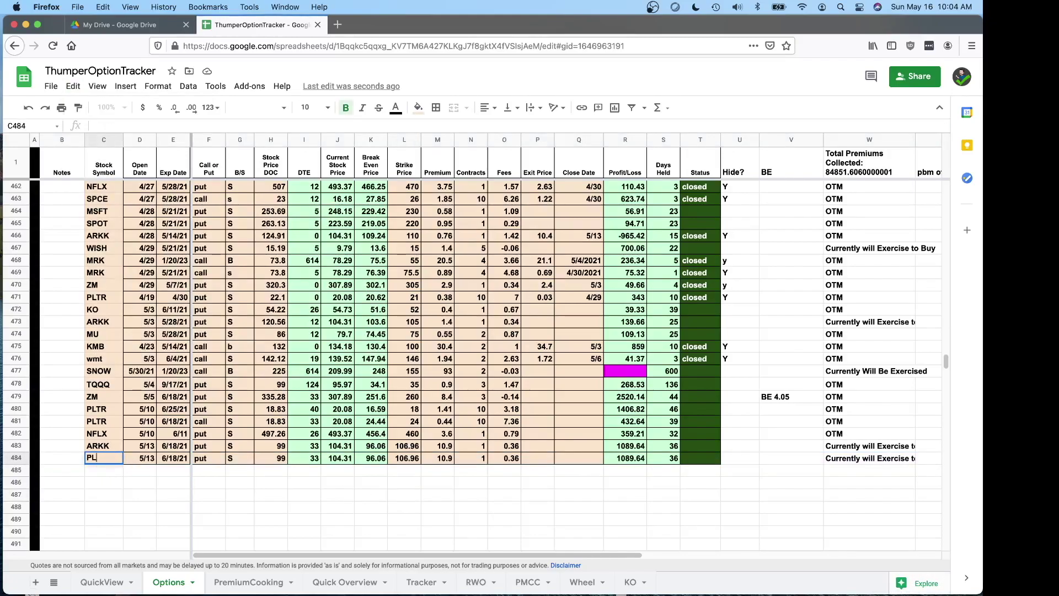
pyautogui.press('Tab')
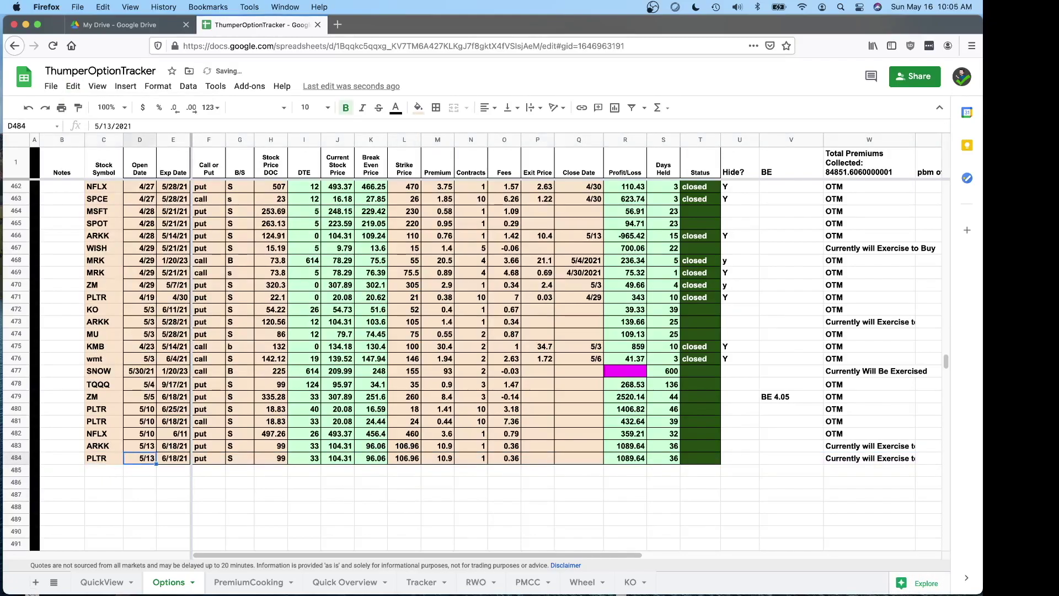
pyautogui.write('5/16')
pyautogui.press('Tab')
pyautogui.press('Tab')
pyautogui.press('Tab')
pyautogui.press('Tab')
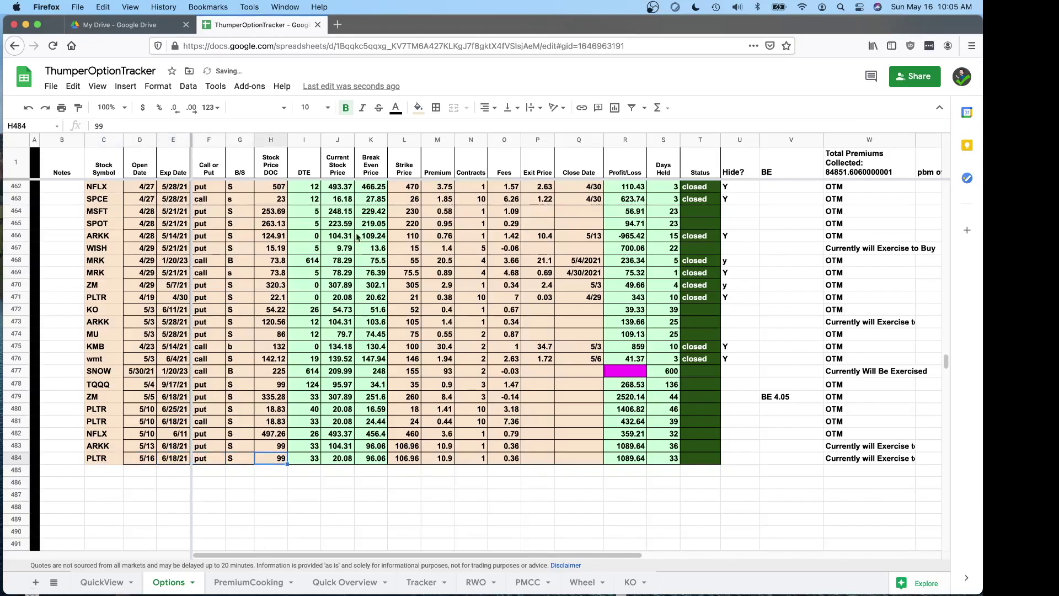
# Set row 484's stock price to 20.08 and strike to 20.
pyautogui.click(237, 169)
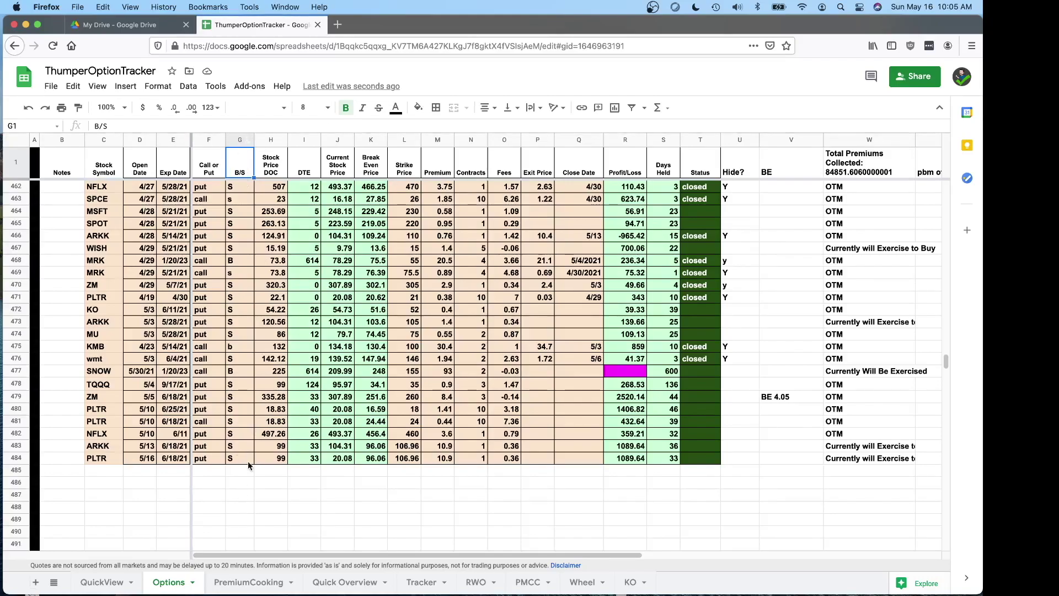
pyautogui.click(274, 171)
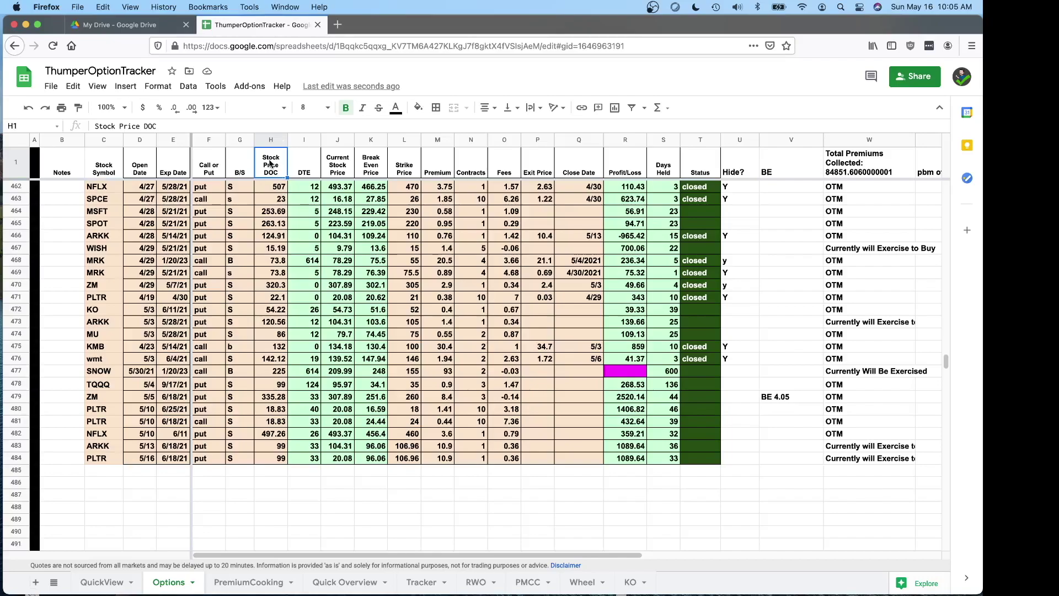
pyautogui.click(341, 461)
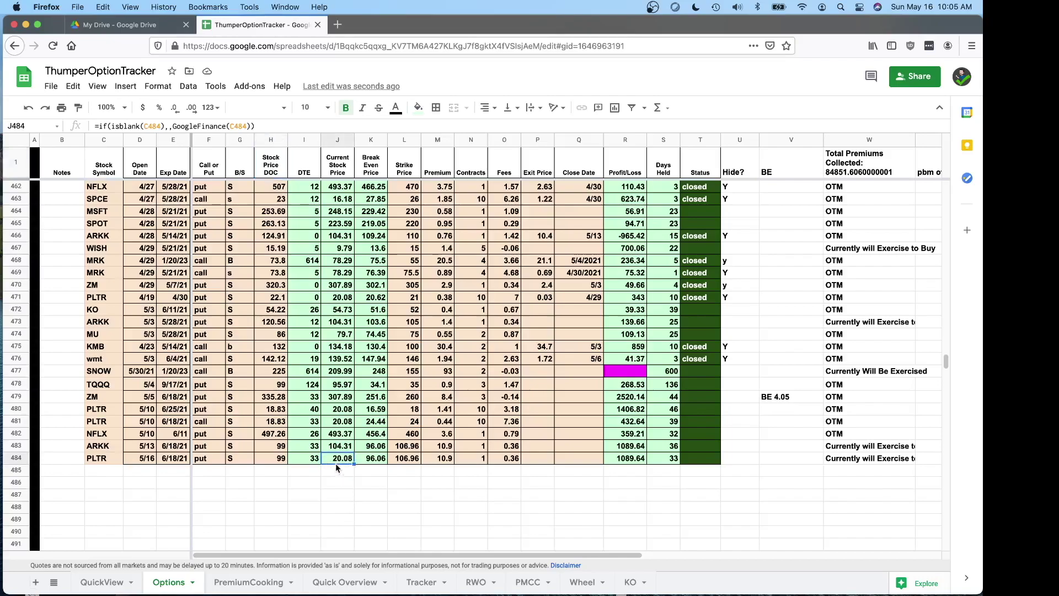
pyautogui.click(281, 457)
pyautogui.write('20.08')
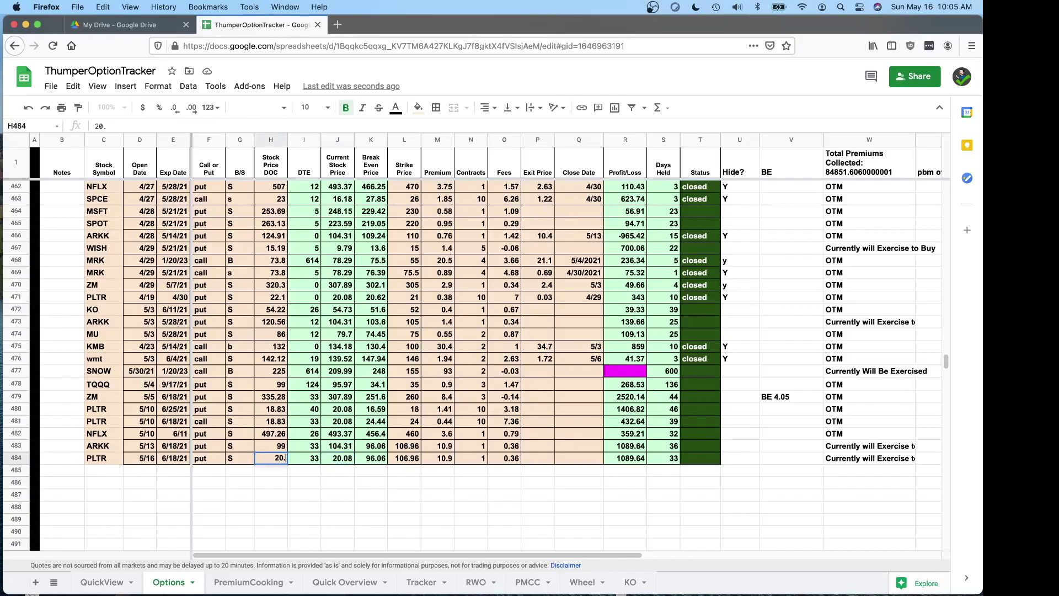
pyautogui.press('Tab')
pyautogui.press('Tab')
pyautogui.press('Tab')
pyautogui.press('Tab')
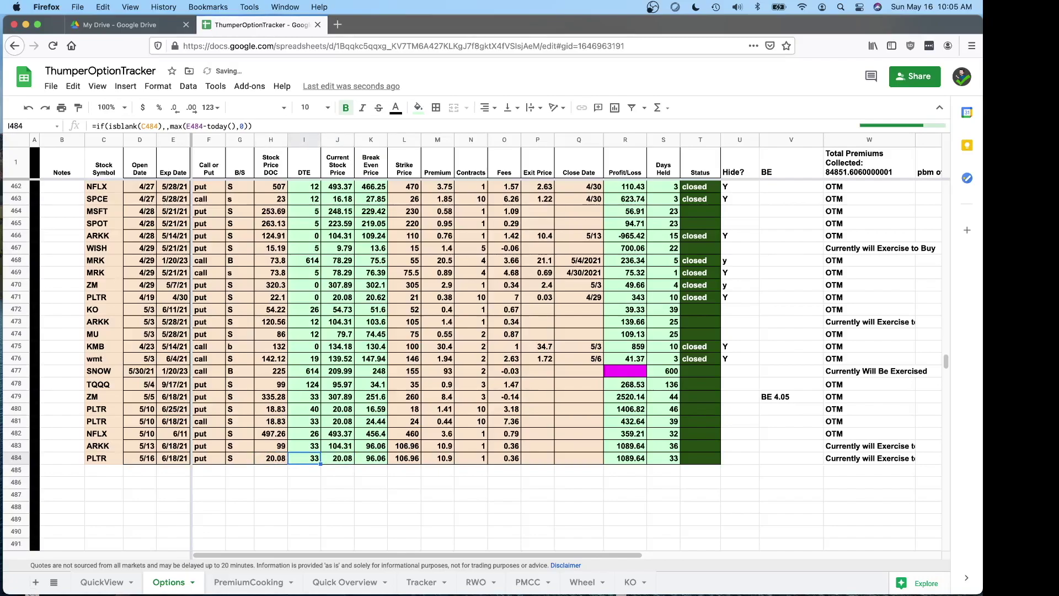
pyautogui.write('20')
pyautogui.press('Tab')
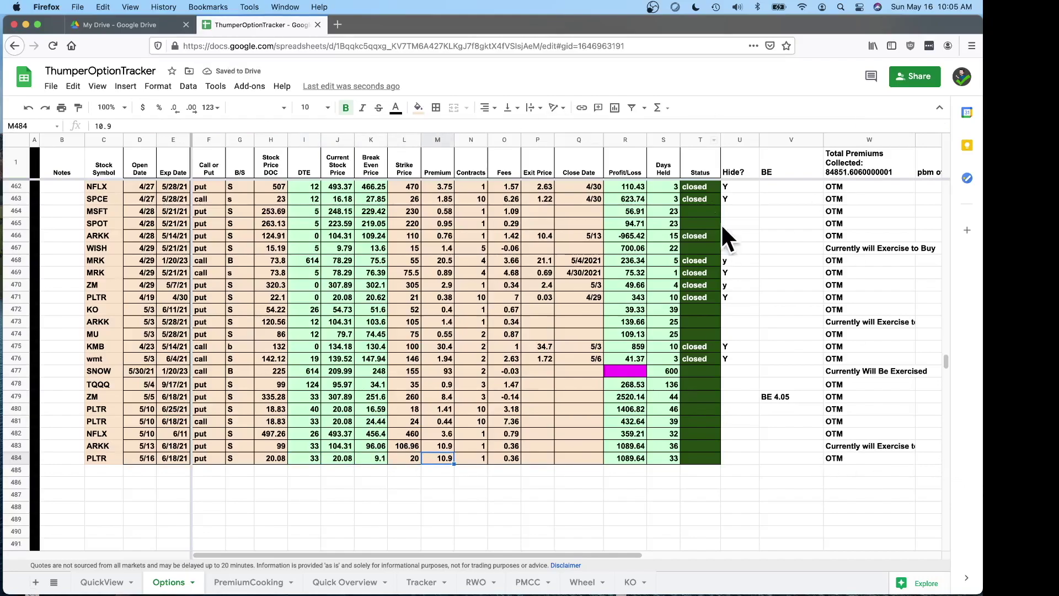
pyautogui.moveTo(561, 554); pyautogui.dragTo(683, 518)
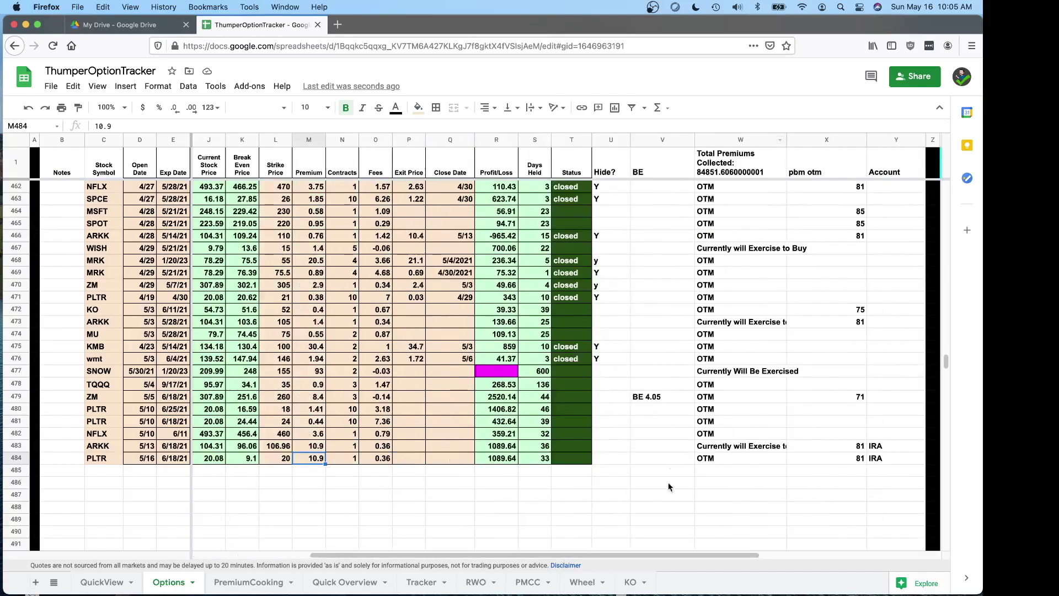
pyautogui.click(679, 396)
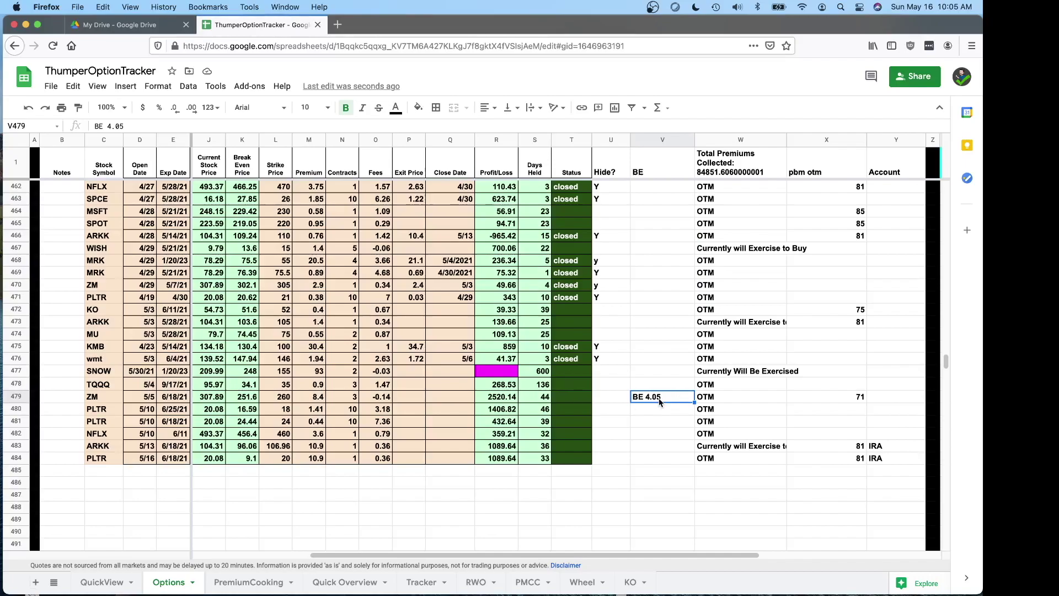
pyautogui.click(17, 396)
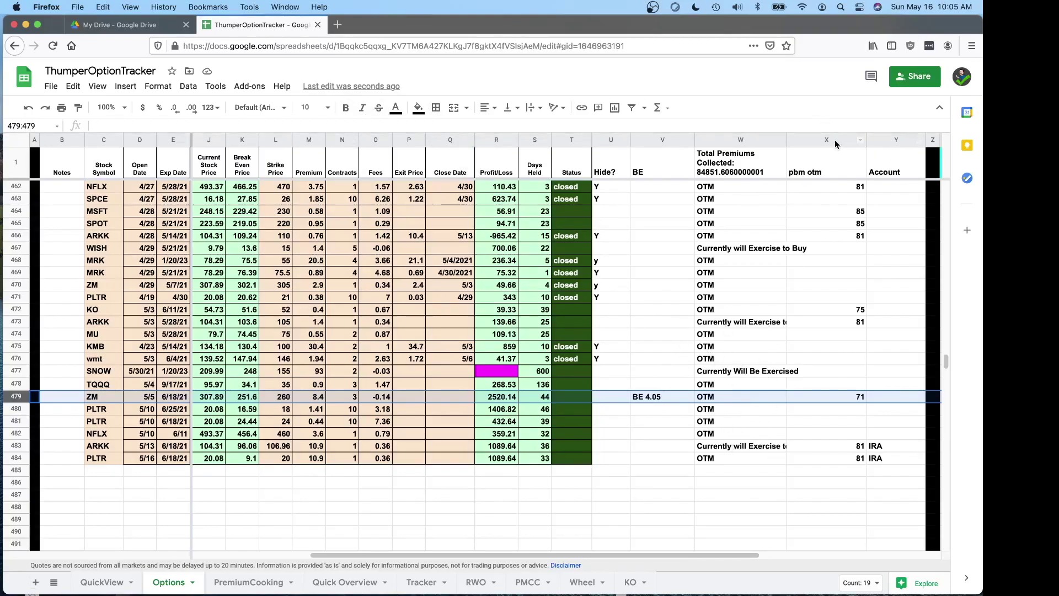
pyautogui.click(861, 141)
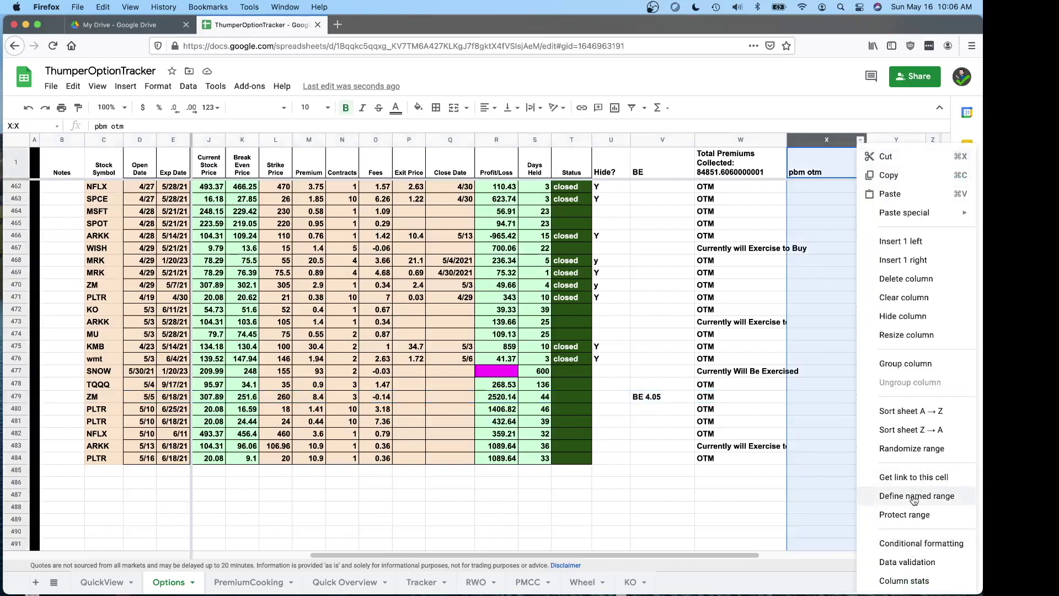
# Enter Taxable in the Account cell Y482 for the NFLX trade.
pyautogui.click(798, 254)
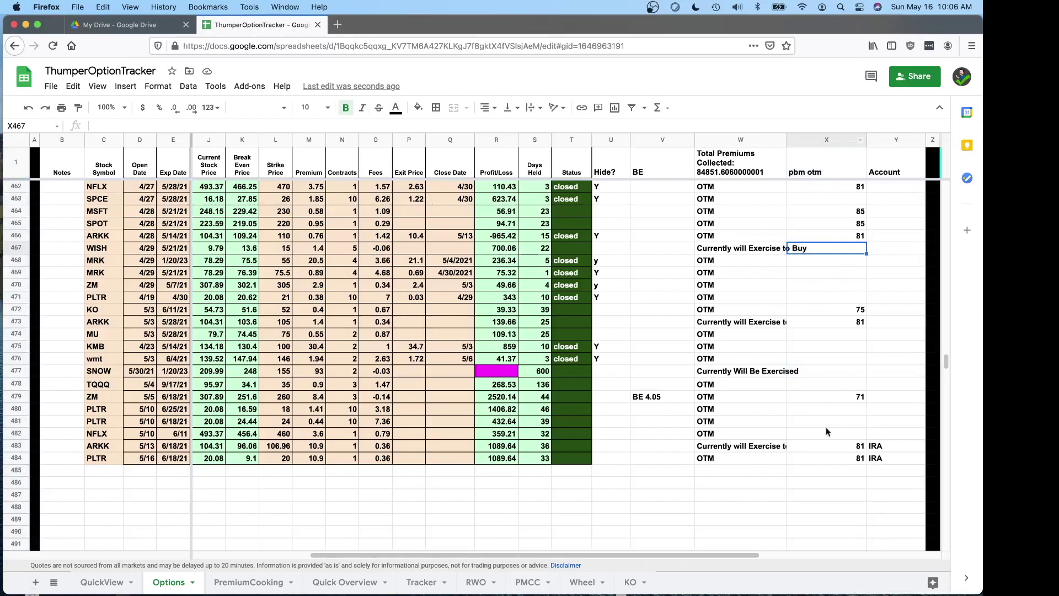
pyautogui.click(825, 162)
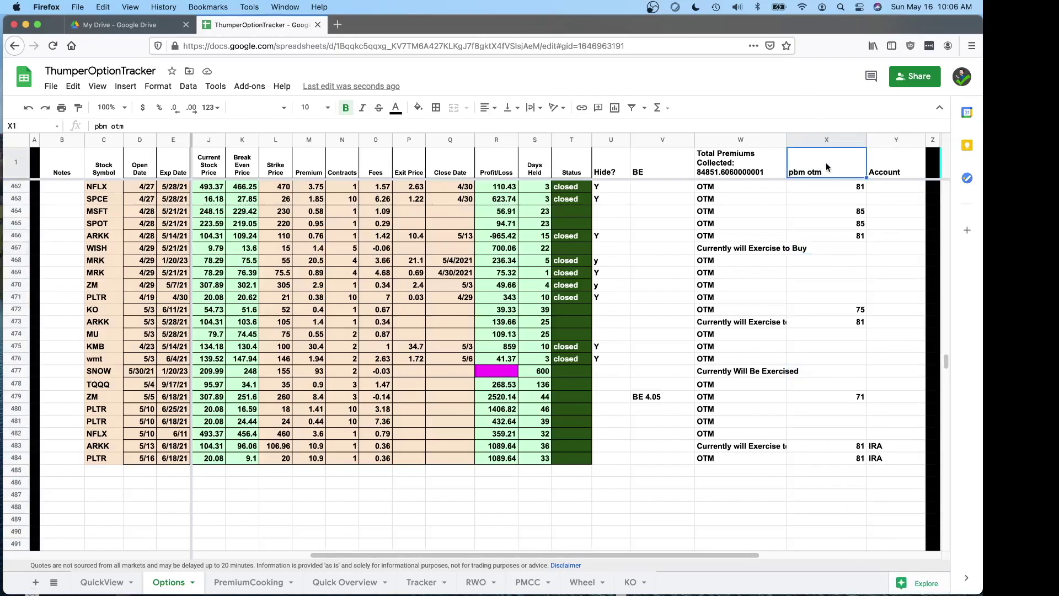
pyautogui.click(910, 166)
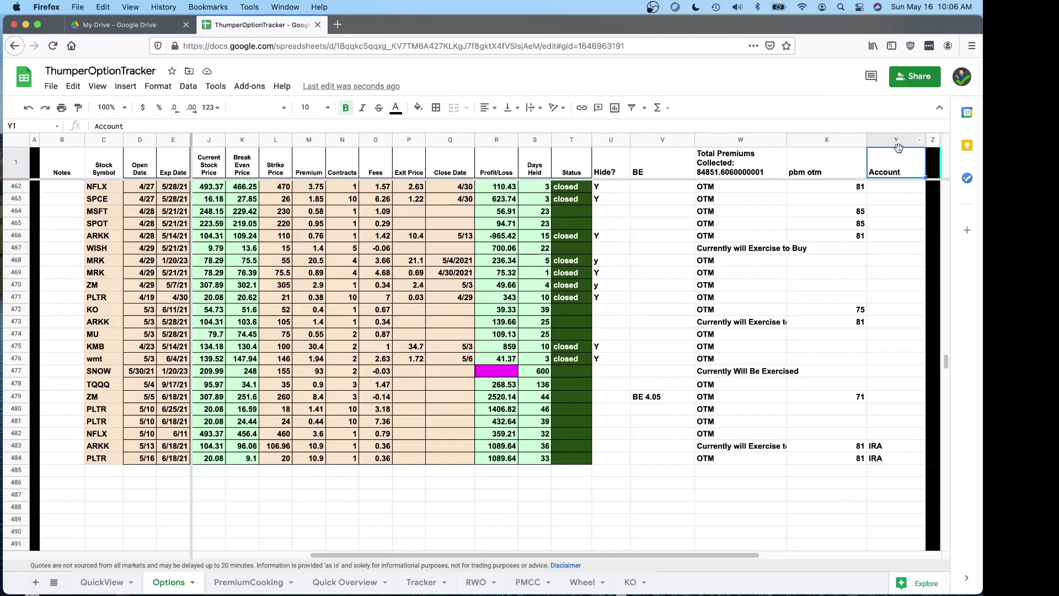
pyautogui.click(896, 458)
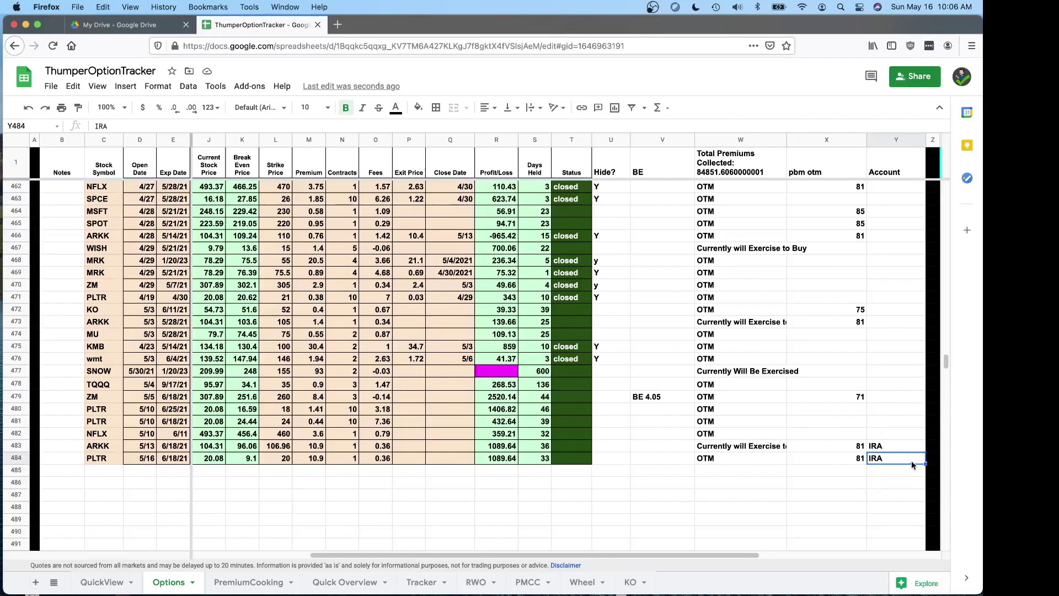
pyautogui.click(896, 436)
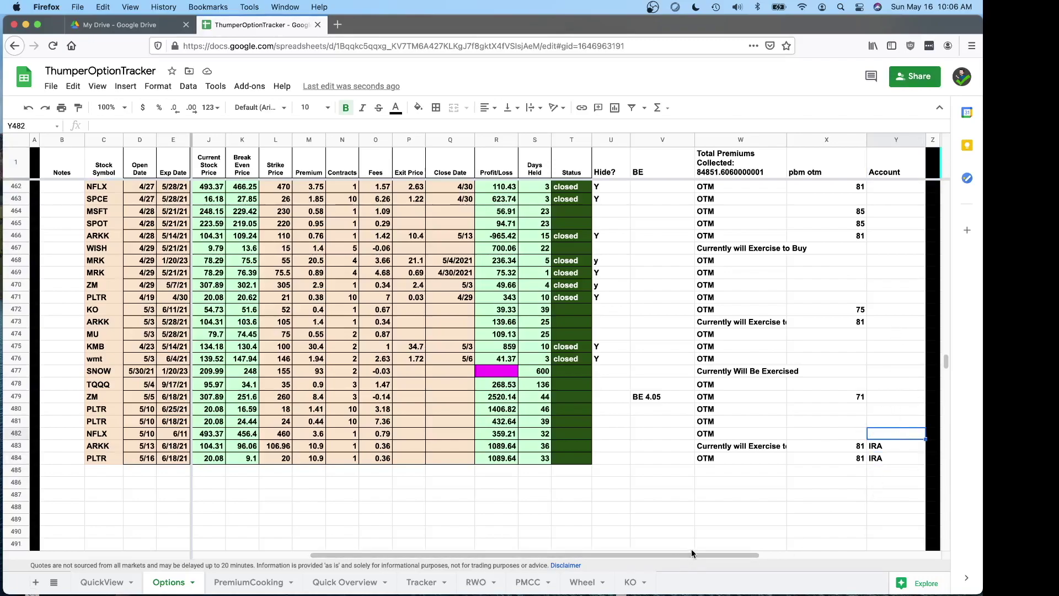
pyautogui.moveTo(710, 556); pyautogui.dragTo(753, 556)
pyautogui.write('Ta')
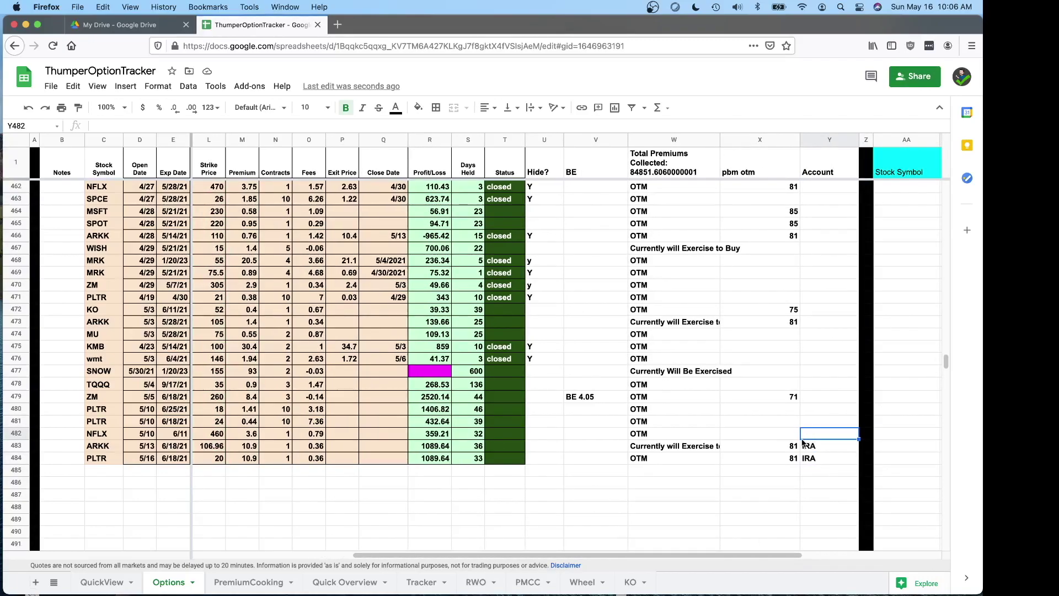
pyautogui.write('xable')
pyautogui.press('Return')
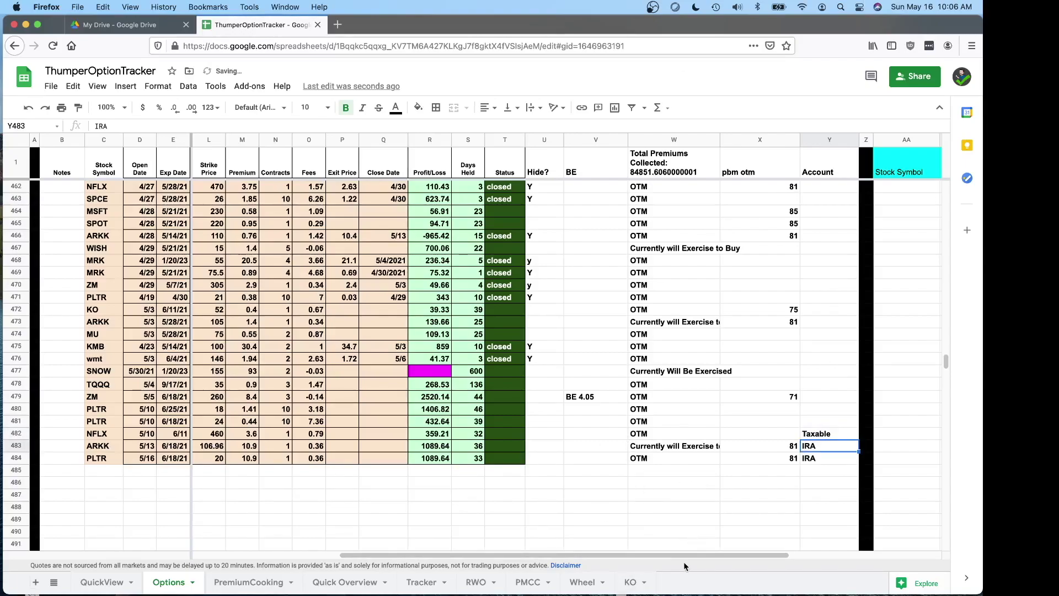
pyautogui.moveTo(683, 556); pyautogui.dragTo(536, 555)
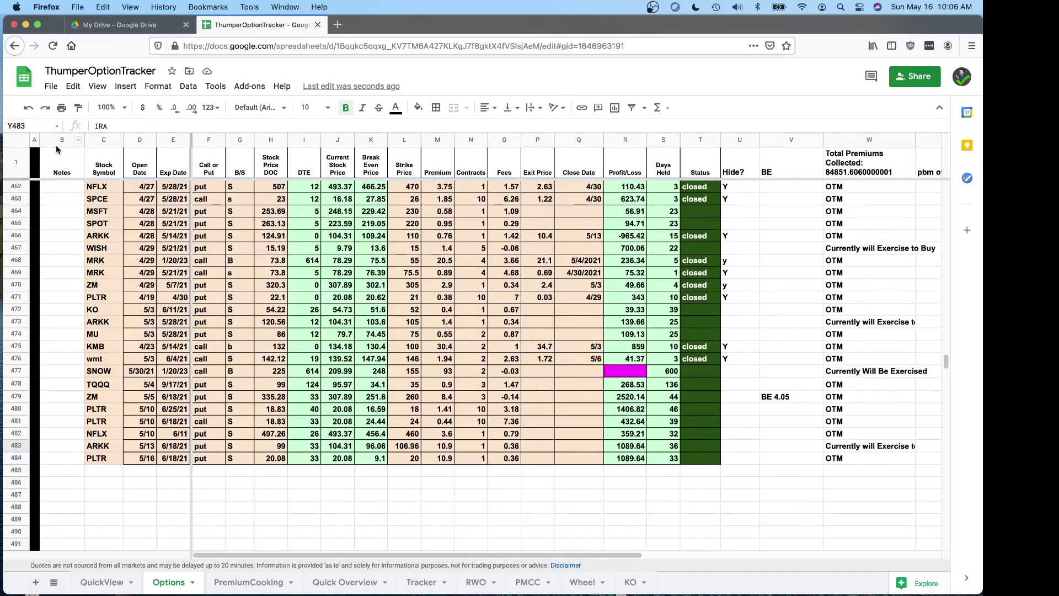
pyautogui.moveTo(64, 139); pyautogui.dragTo(34, 139)
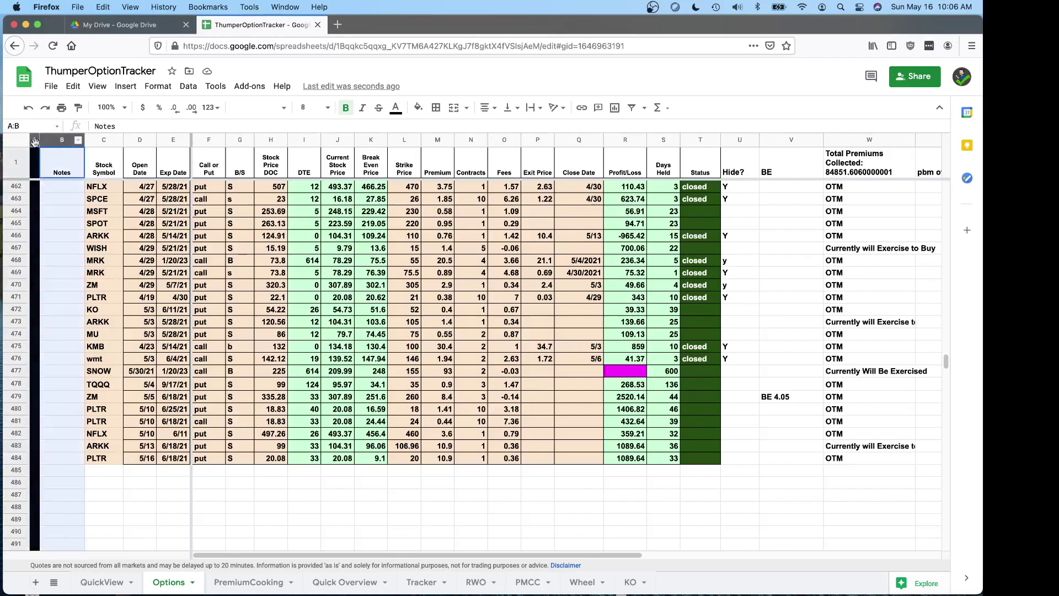
pyautogui.rightClick(76, 139)
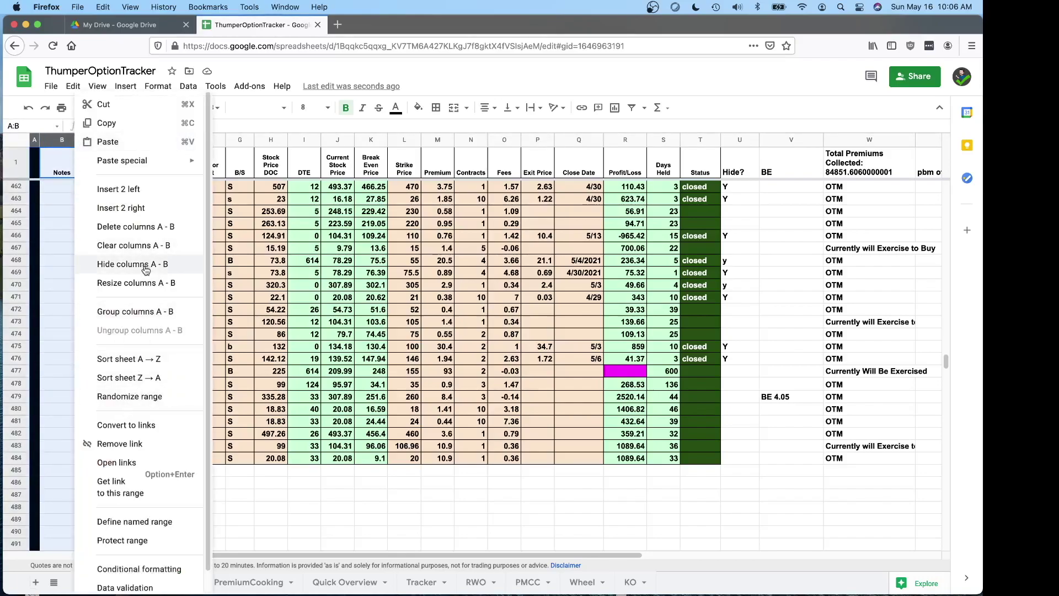
pyautogui.press('Escape')
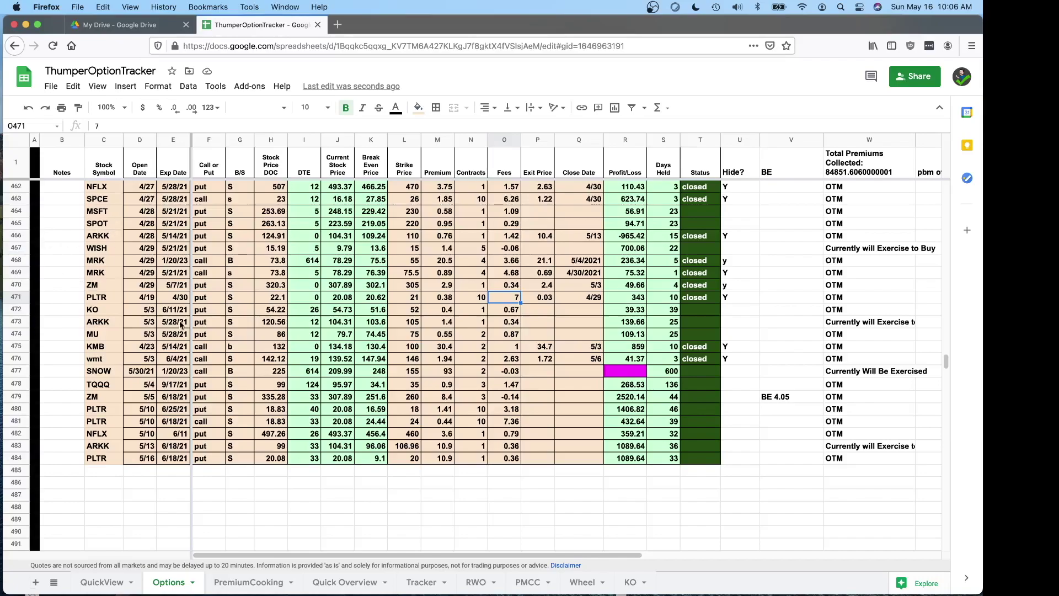
pyautogui.click(98, 225)
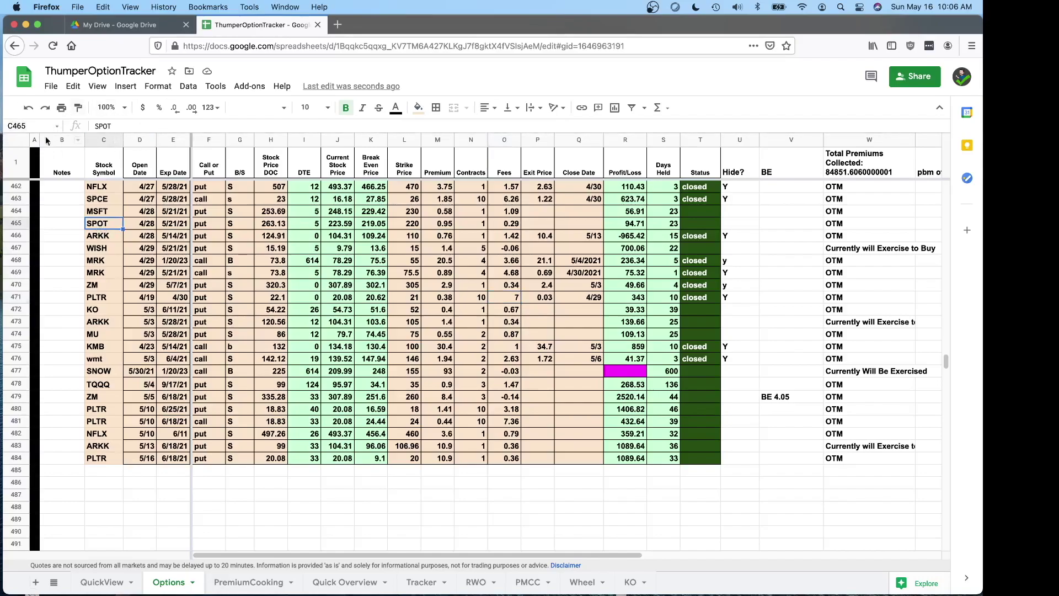
pyautogui.click(17, 141)
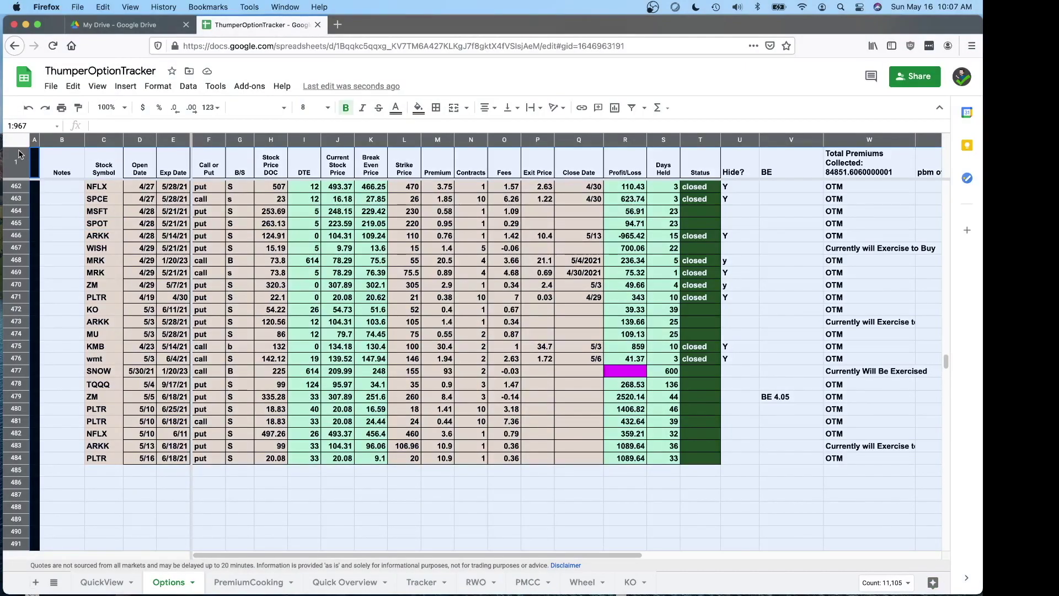
# Create a filter on the Options sheet.
pyautogui.click(93, 88)
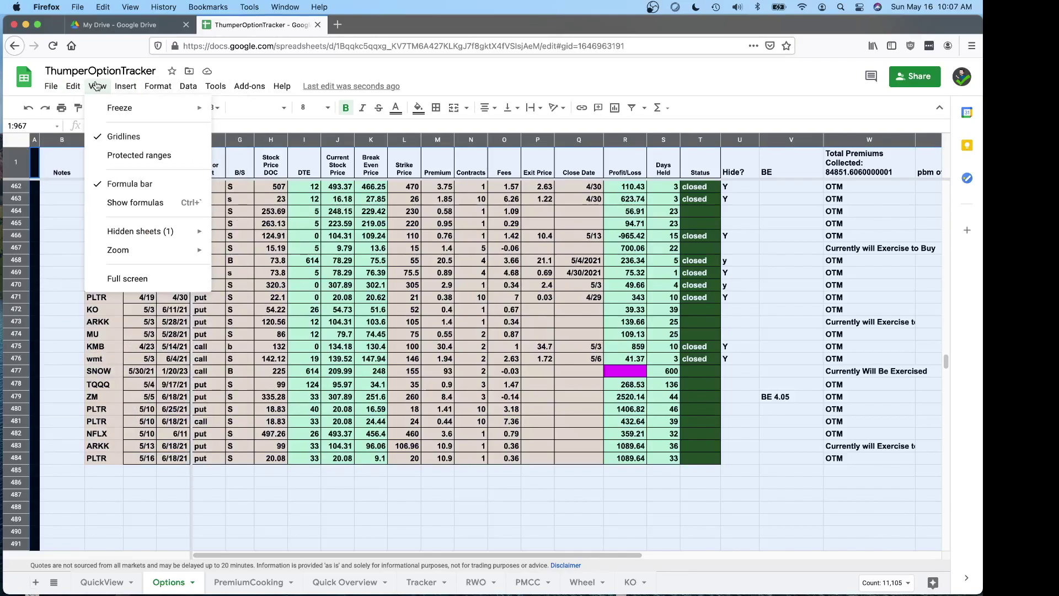
pyautogui.moveTo(191, 88)
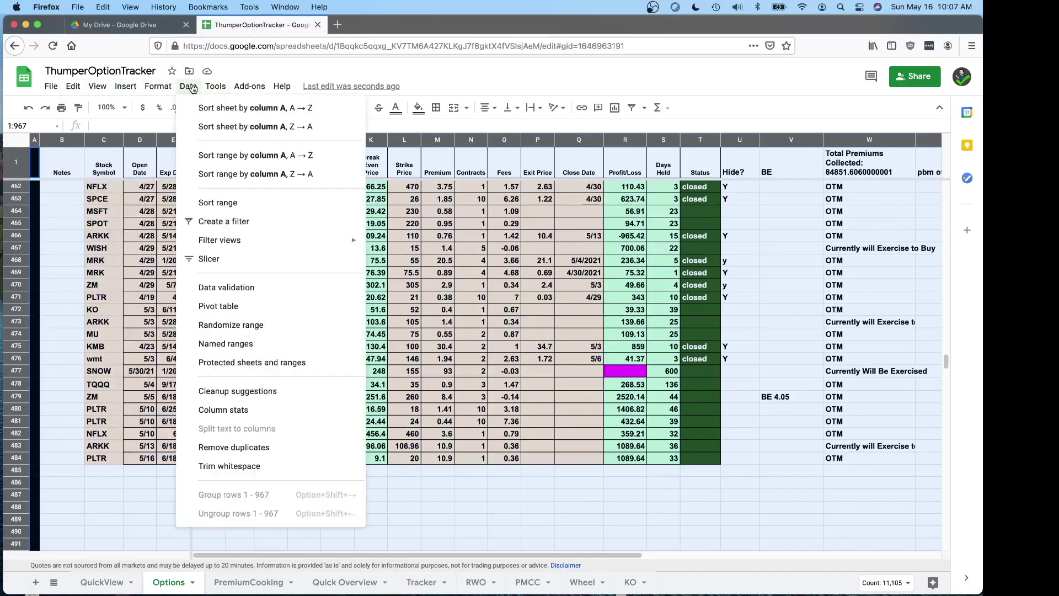
pyautogui.click(257, 222)
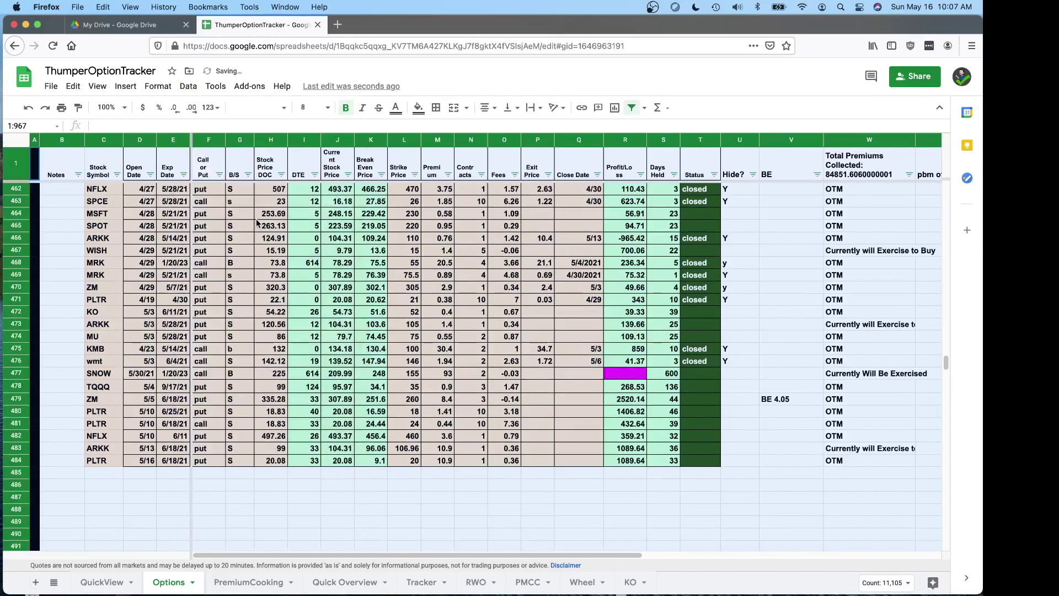
pyautogui.click(459, 285)
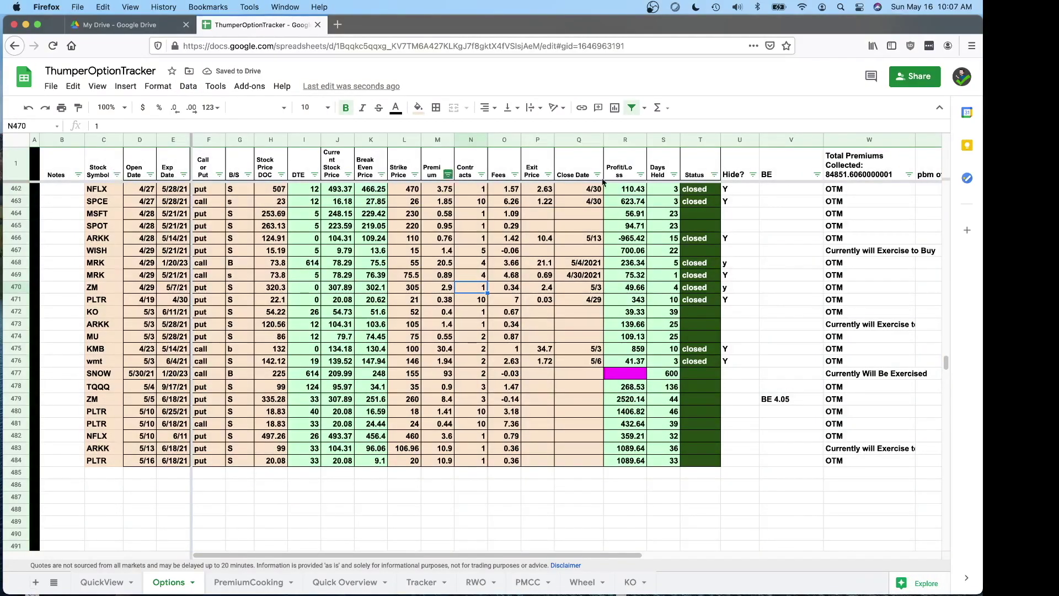
# Filter the Hide? column to blanks by unchecking Y, ouchies and look me up.
pyautogui.click(753, 175)
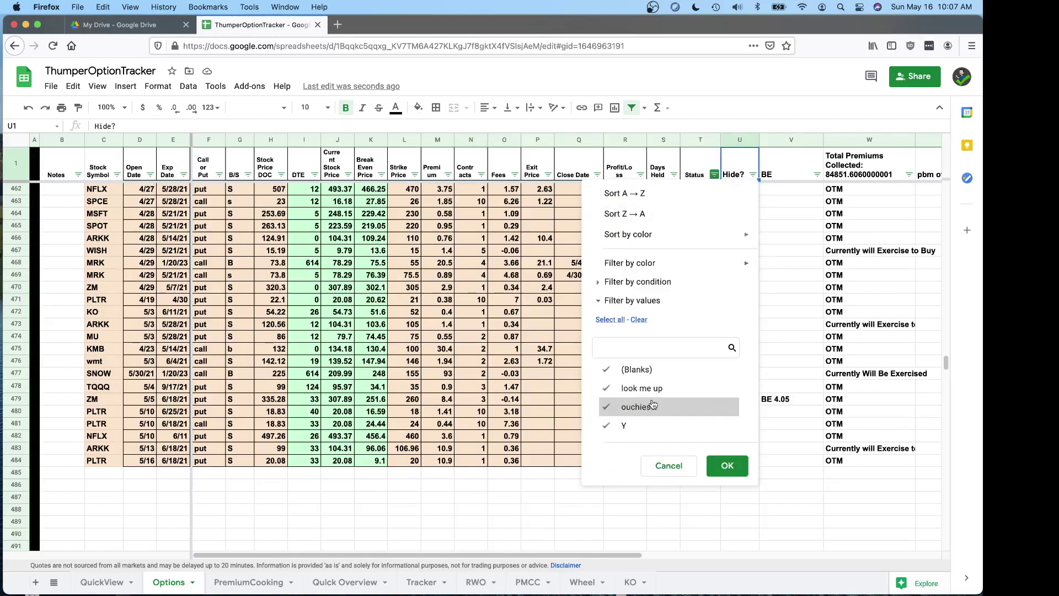
pyautogui.click(623, 427)
pyautogui.click(637, 407)
pyautogui.click(640, 389)
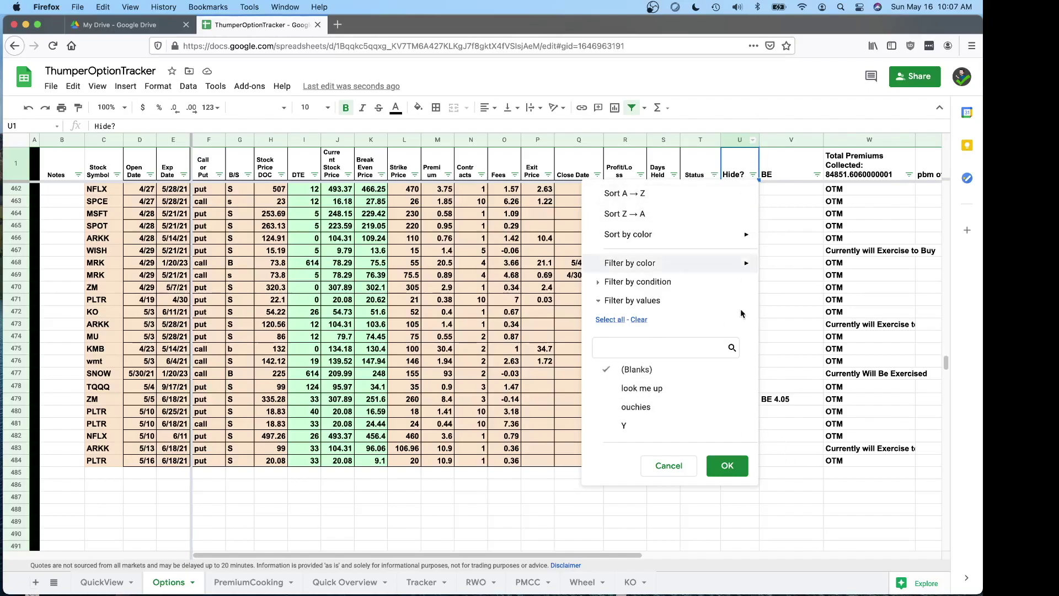
pyautogui.click(735, 473)
pyautogui.scroll(2, 740, 432)
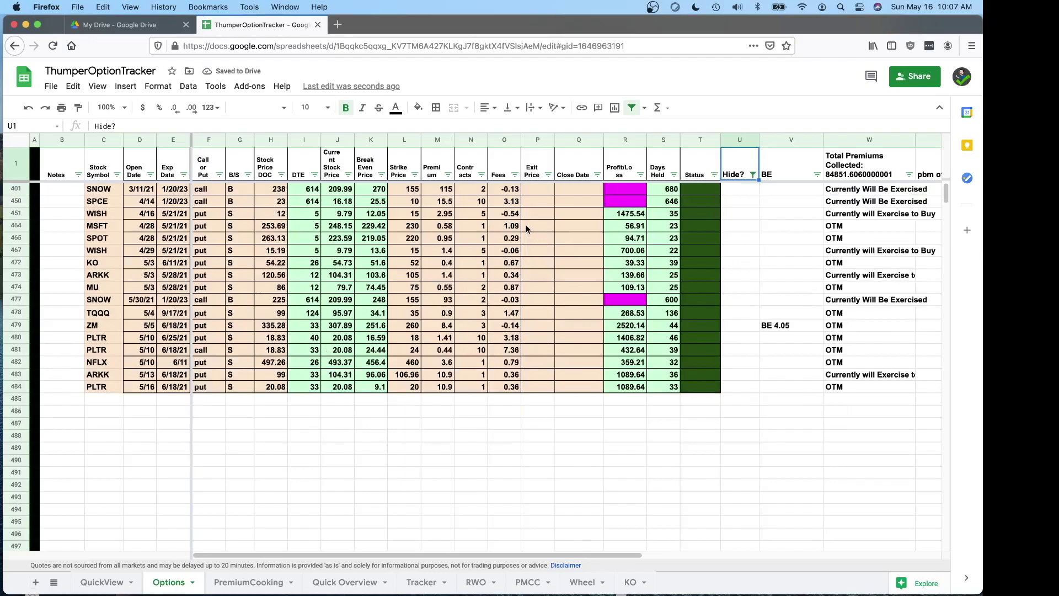
# Briefly include Y rows in the Hide? filter, then exclude them again.
pyautogui.click(746, 199)
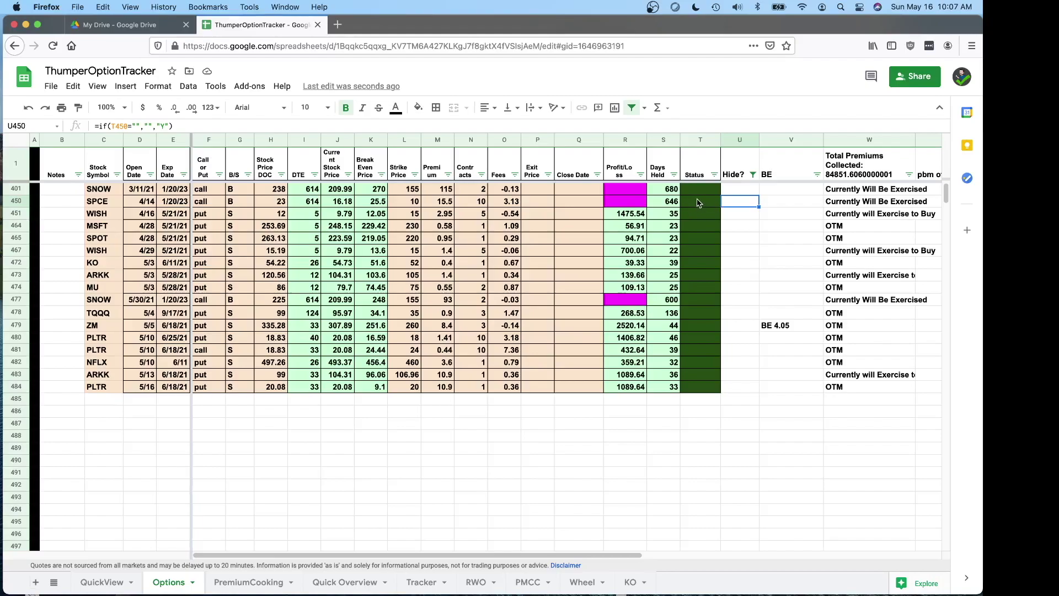
pyautogui.click(753, 174)
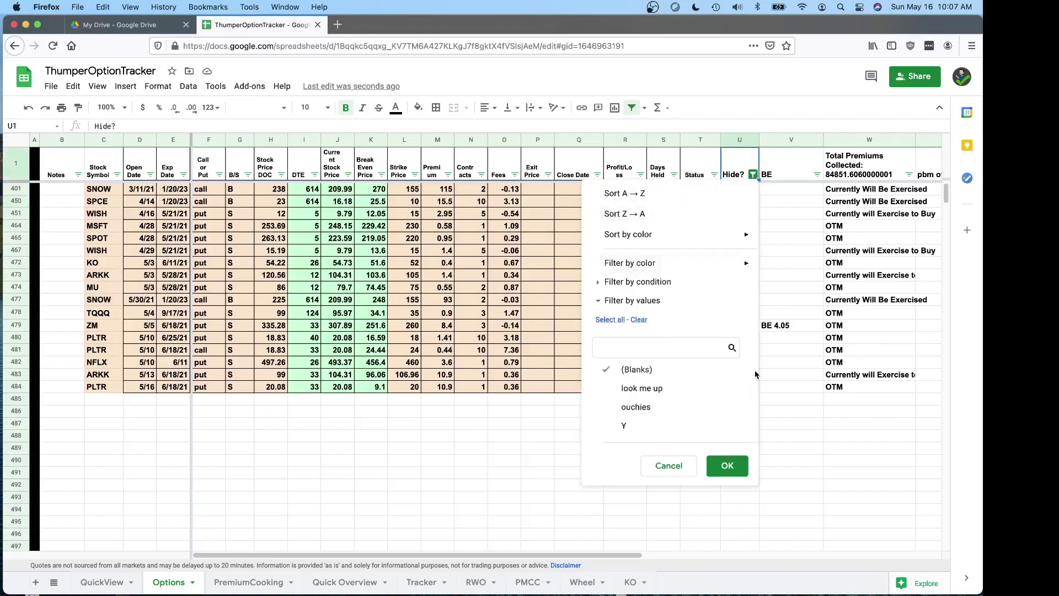
pyautogui.click(643, 430)
pyautogui.click(727, 465)
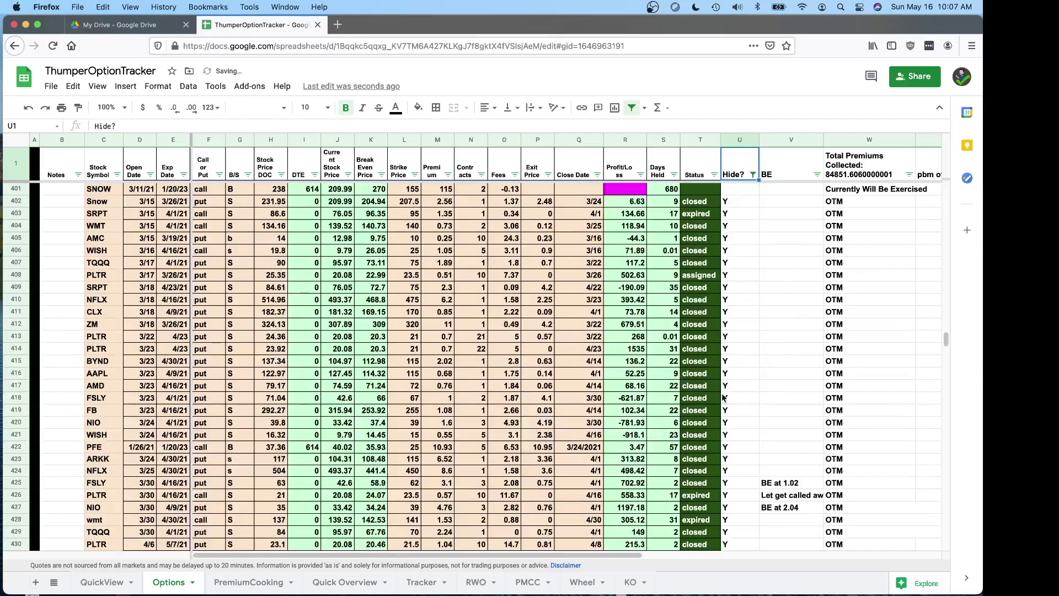
pyautogui.scroll(-2, 723, 397)
pyautogui.click(740, 238)
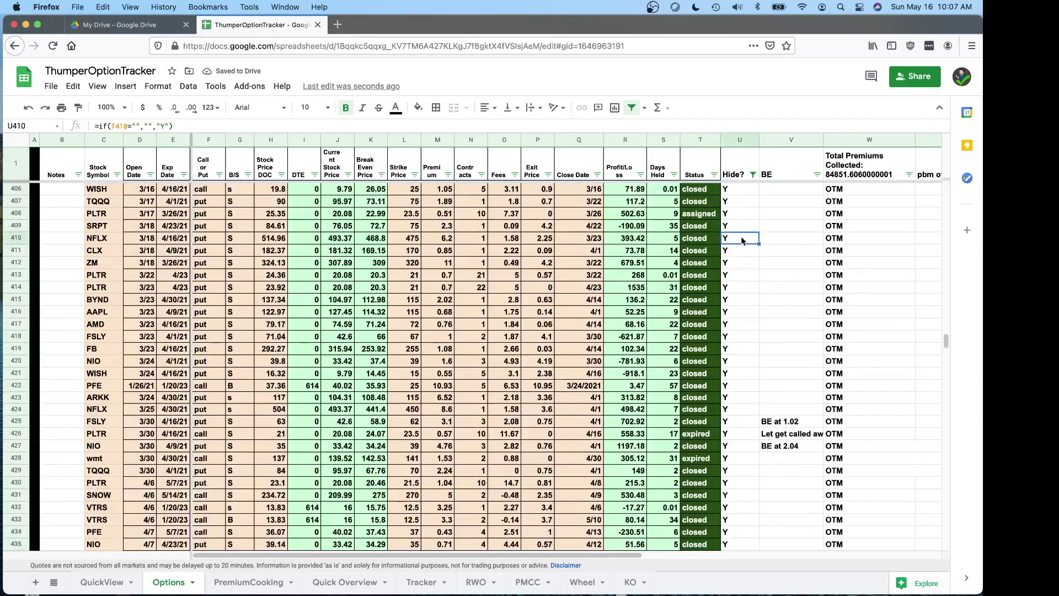
pyautogui.click(753, 174)
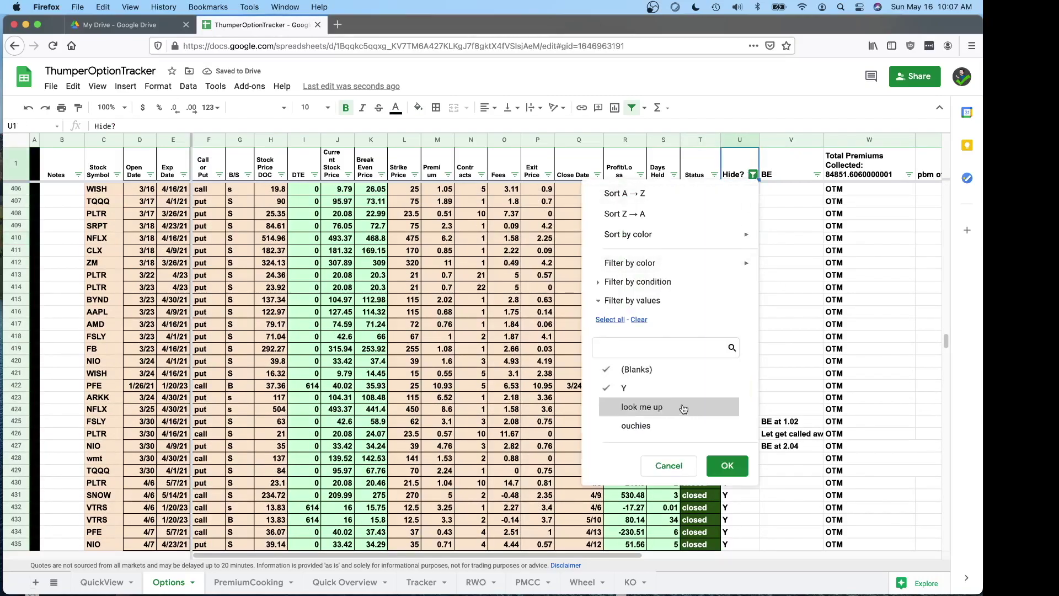
pyautogui.click(662, 388)
pyautogui.click(727, 465)
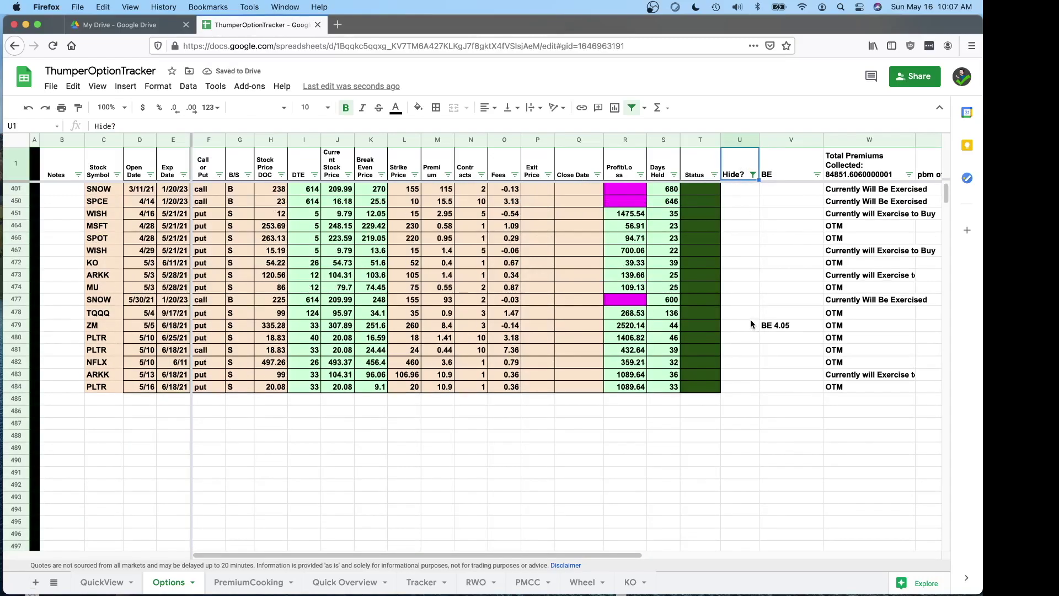
# Filter the B/S column to only B trades, then restore the S trades.
pyautogui.click(248, 175)
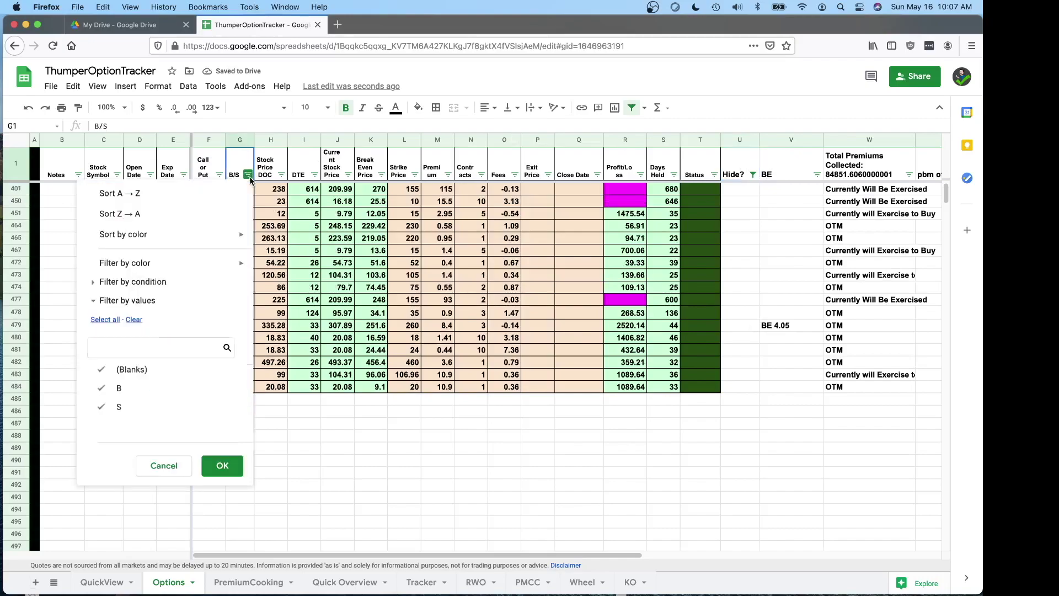
pyautogui.click(125, 408)
pyautogui.click(223, 465)
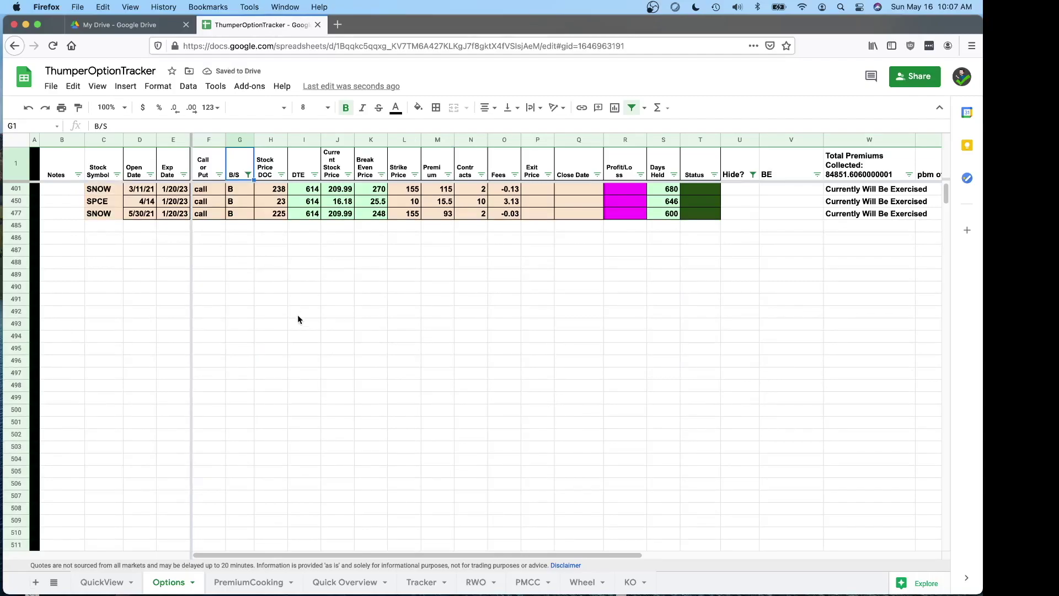
pyautogui.click(249, 174)
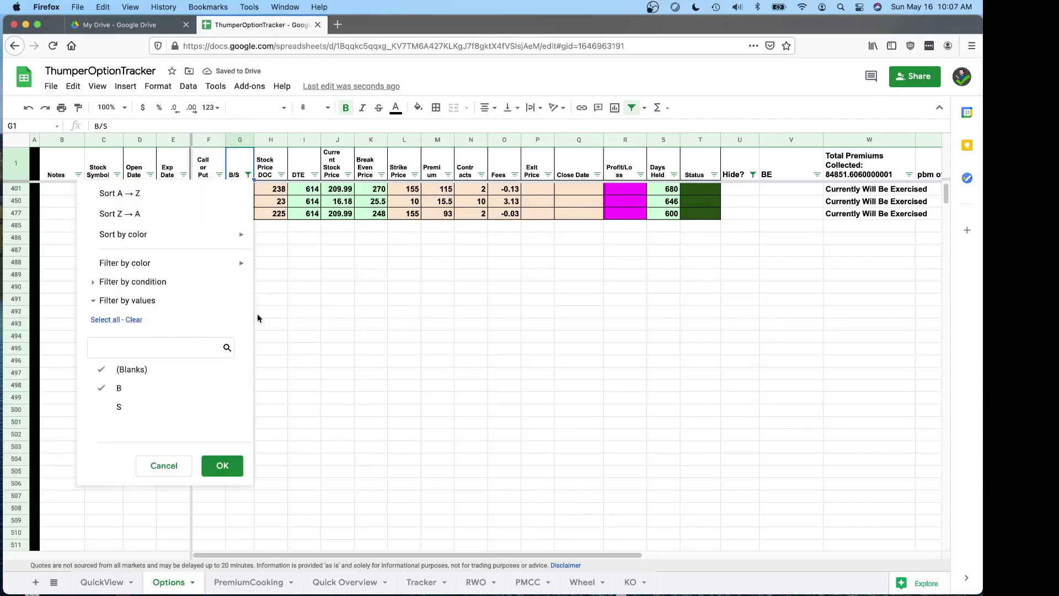
pyautogui.click(128, 406)
pyautogui.click(222, 465)
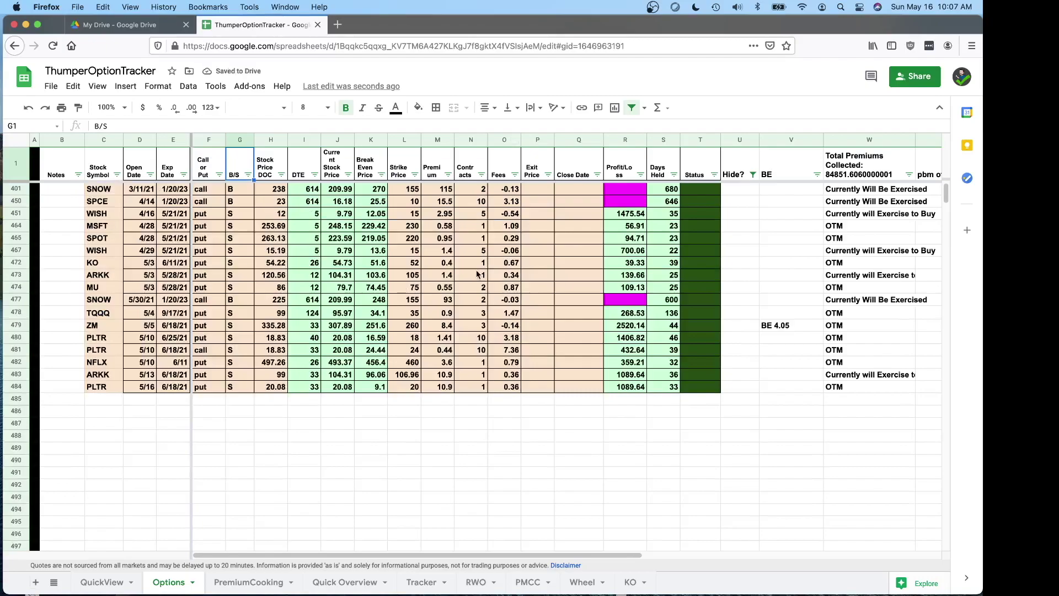
# Tick Y, look me up and ouchies in the Hide? filter so all rows show.
pyautogui.hscroll(6, 620, 546)
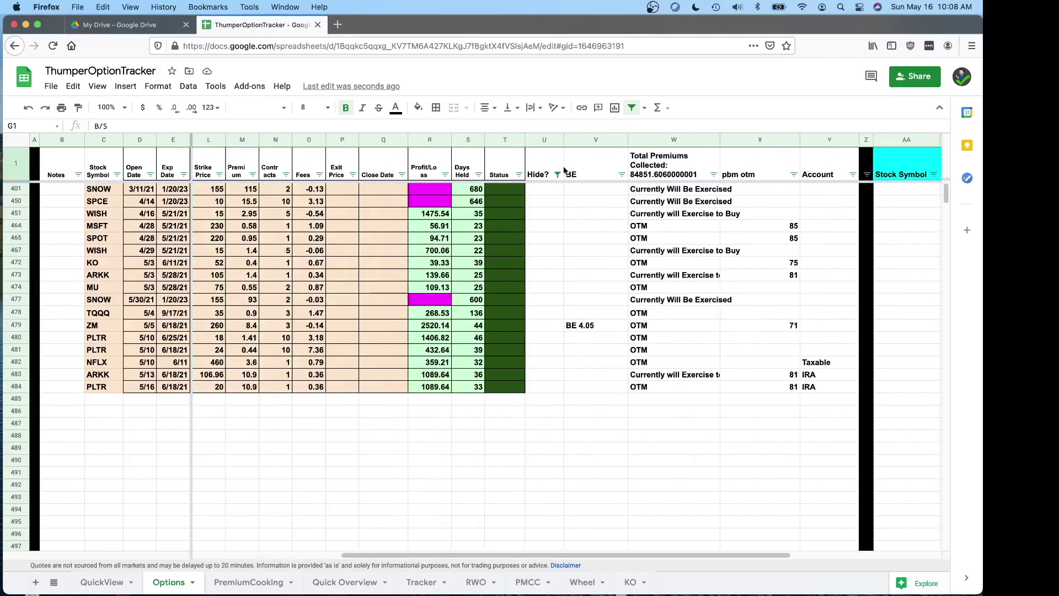
pyautogui.click(556, 176)
pyautogui.click(449, 390)
pyautogui.click(447, 407)
pyautogui.click(447, 426)
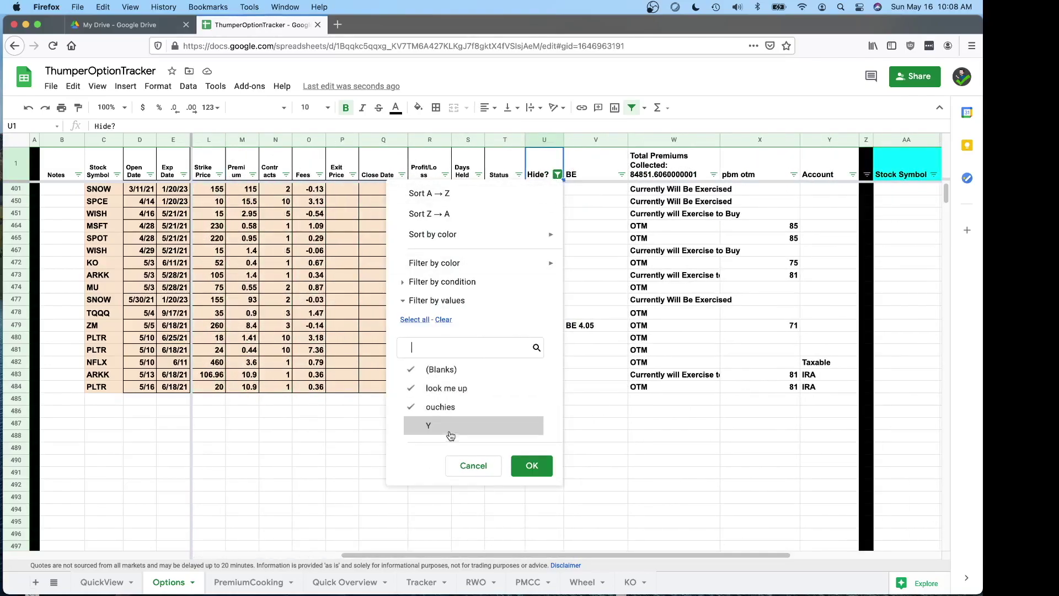
pyautogui.click(532, 465)
pyautogui.hscroll(4, 631, 559)
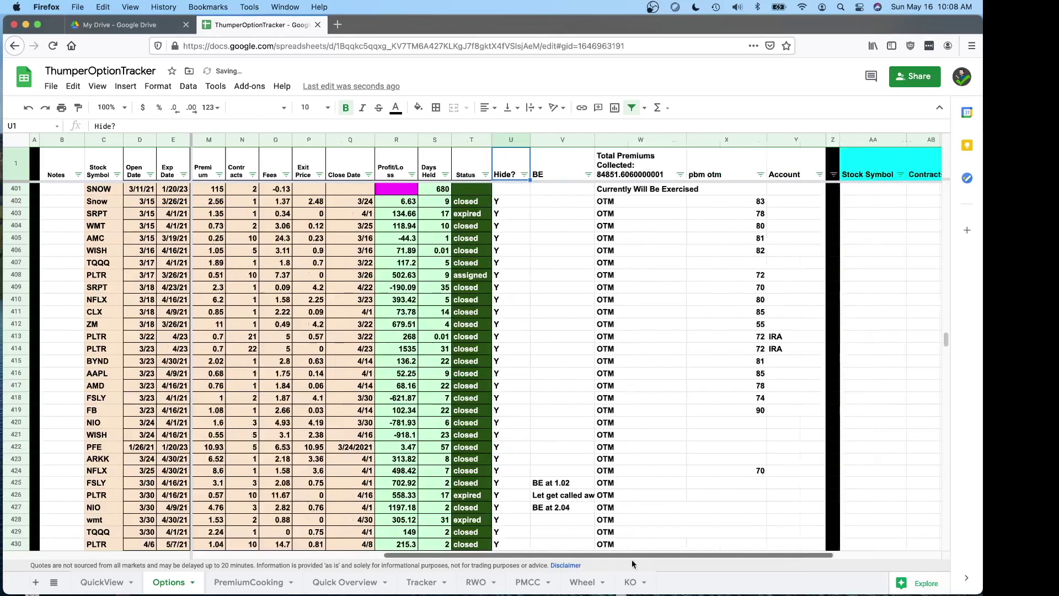
pyautogui.scroll(15, 831, 377)
pyautogui.scroll(10, 816, 423)
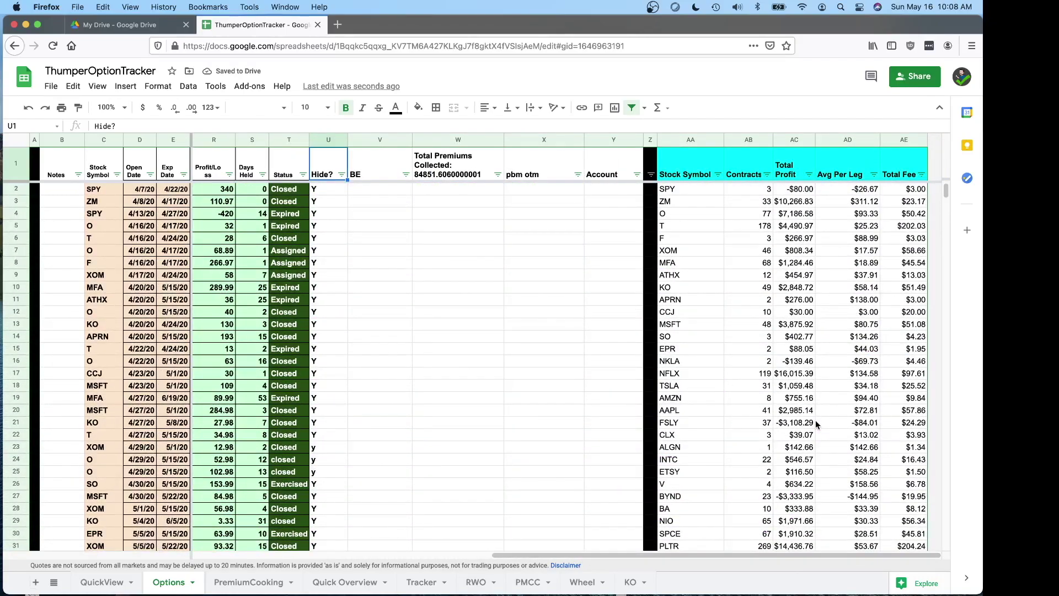
pyautogui.click(702, 187)
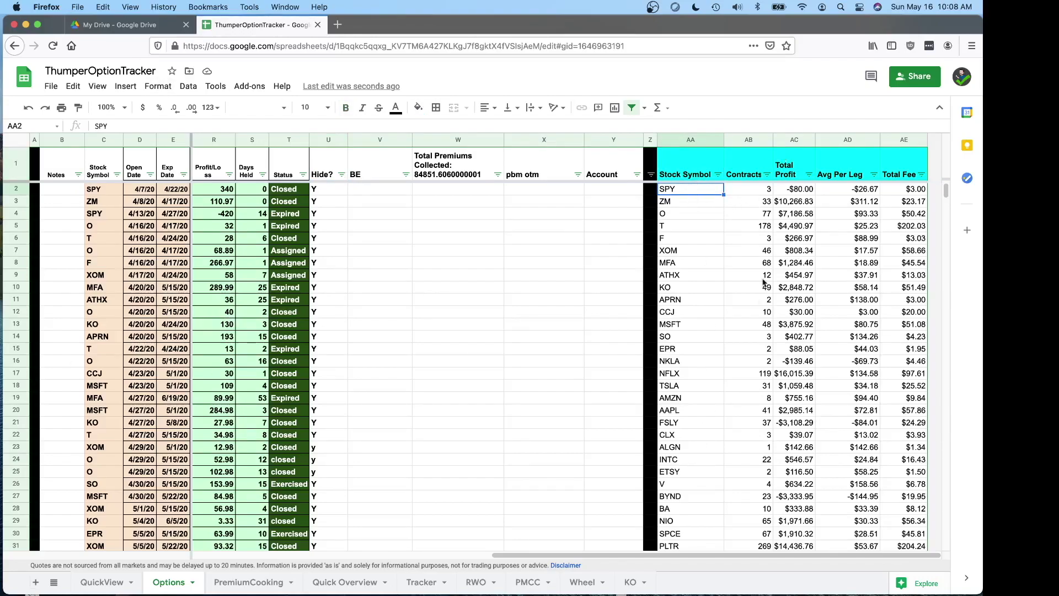
pyautogui.click(765, 193)
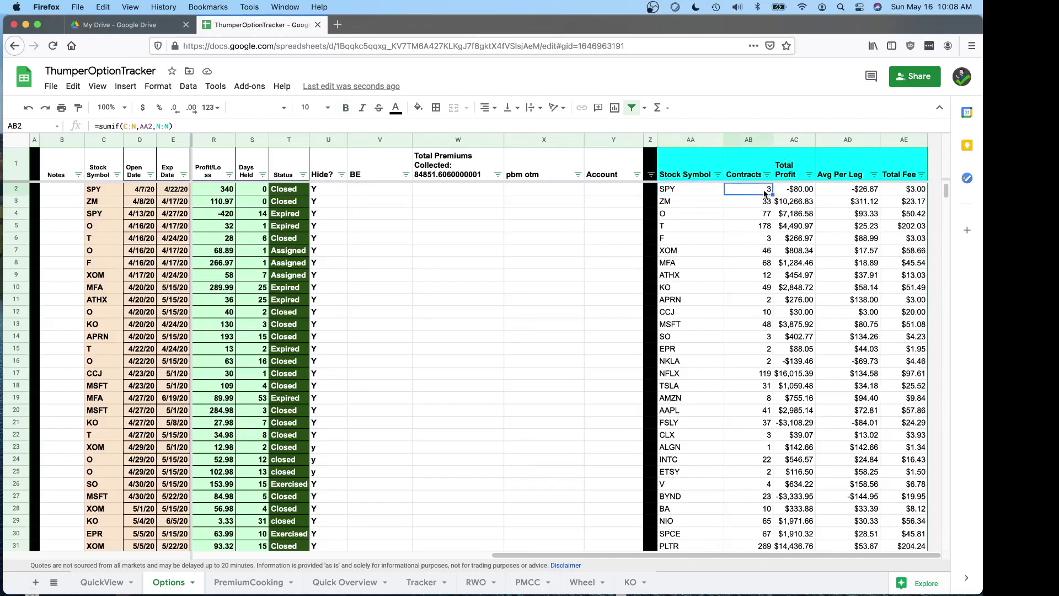
pyautogui.click(810, 189)
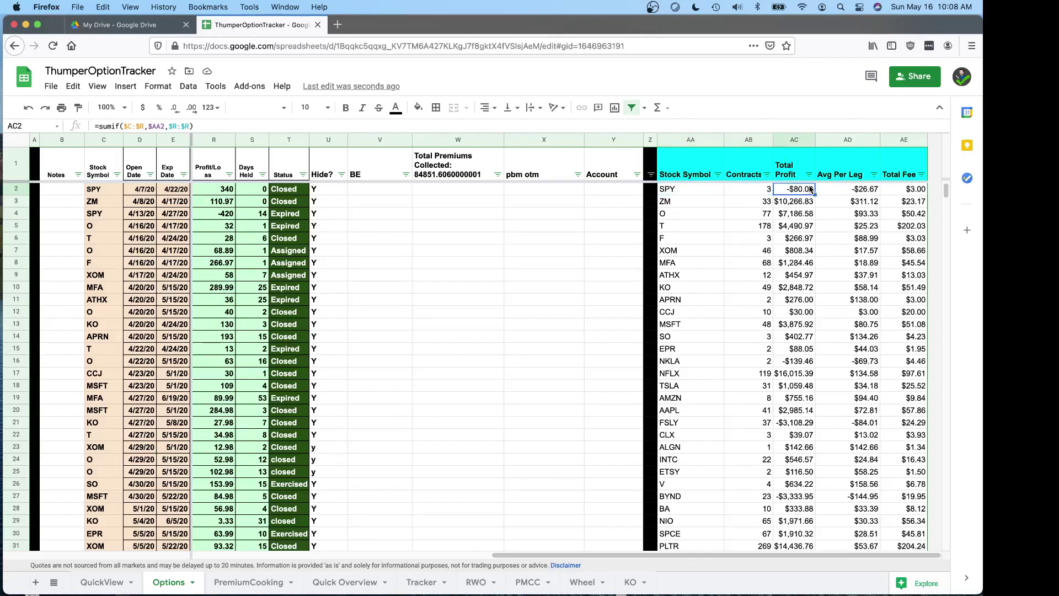
pyautogui.click(866, 191)
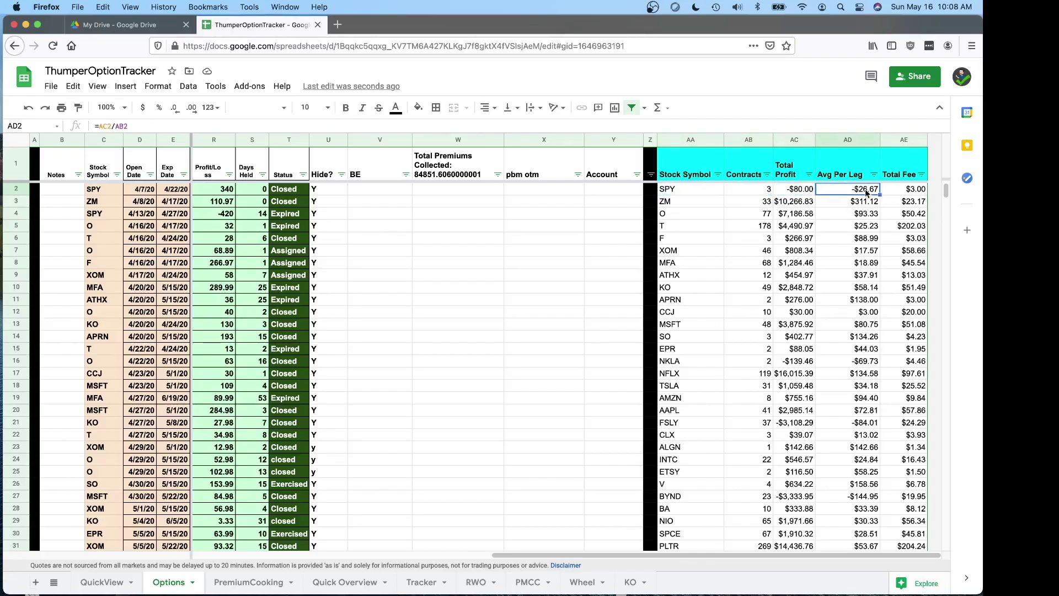
pyautogui.click(913, 192)
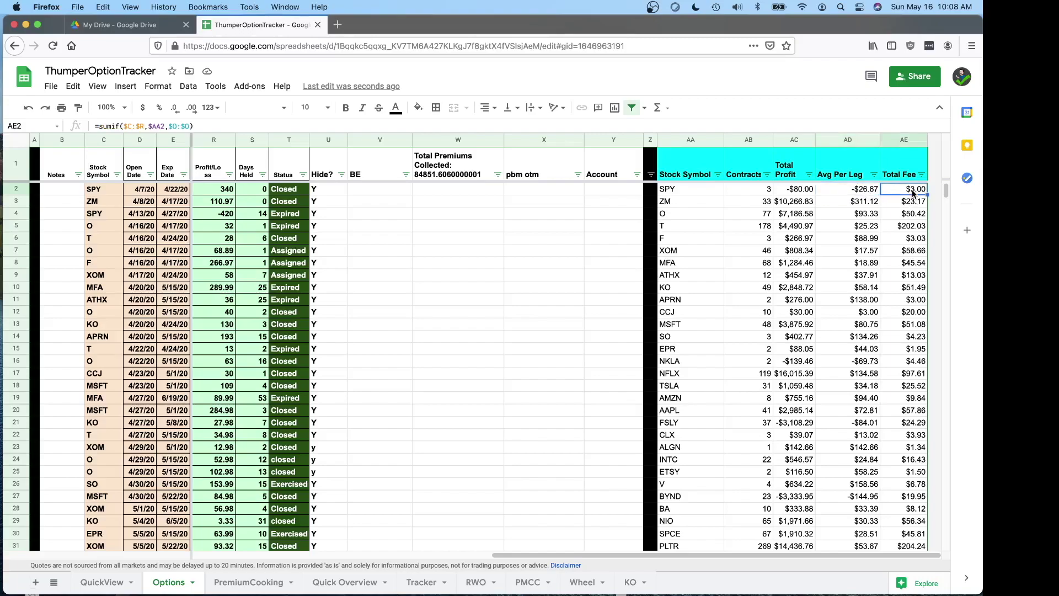
pyautogui.click(911, 226)
pyautogui.press('shift+super+Left')
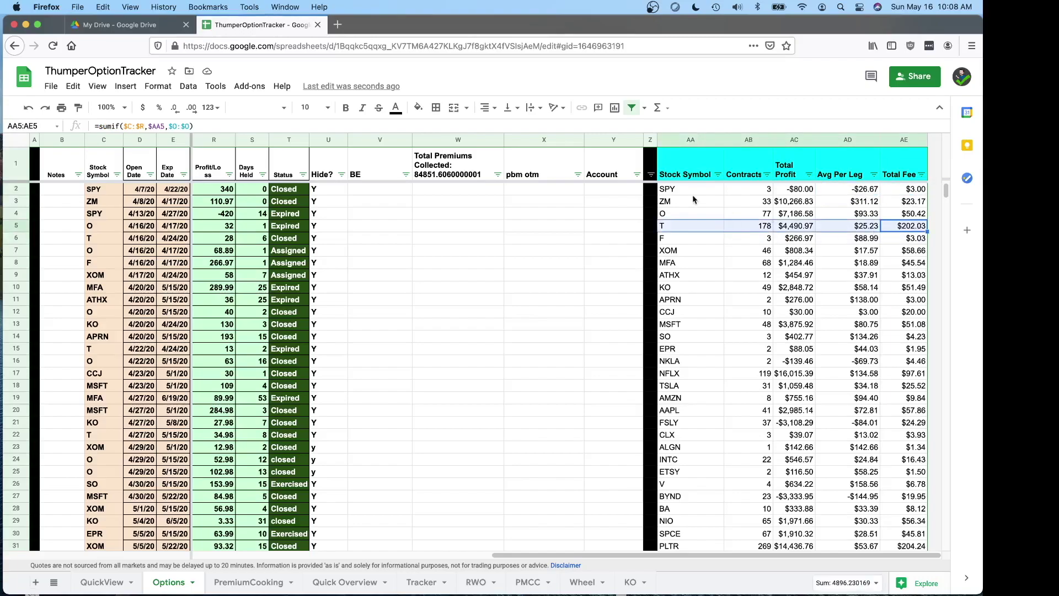
pyautogui.scroll(-1, 790, 389)
pyautogui.scroll(-5, 789, 390)
pyautogui.scroll(10, 790, 390)
pyautogui.click(697, 162)
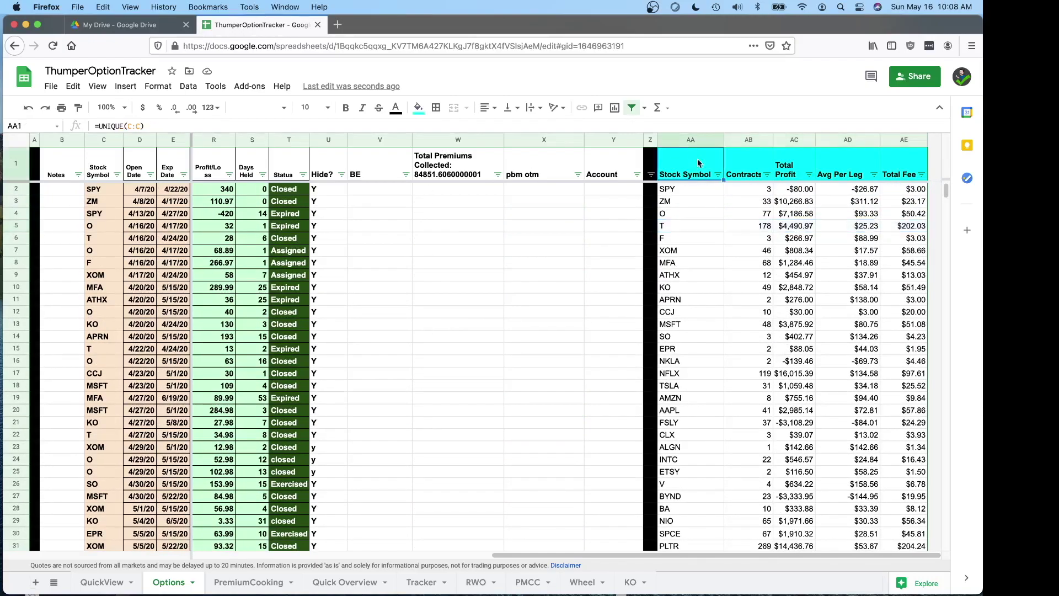
pyautogui.moveTo(690, 142); pyautogui.dragTo(939, 157)
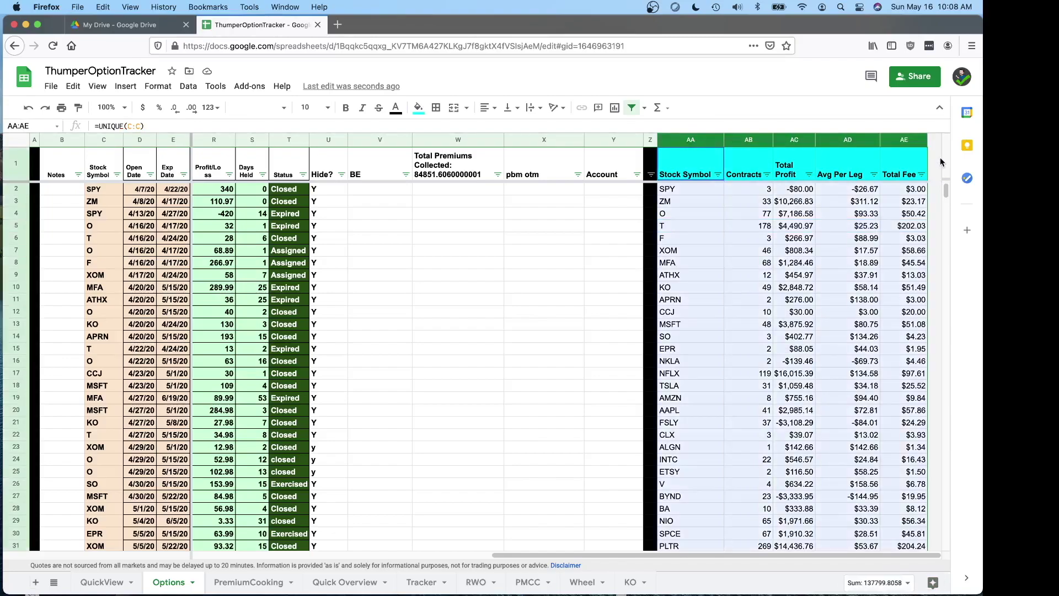
pyautogui.click(817, 225)
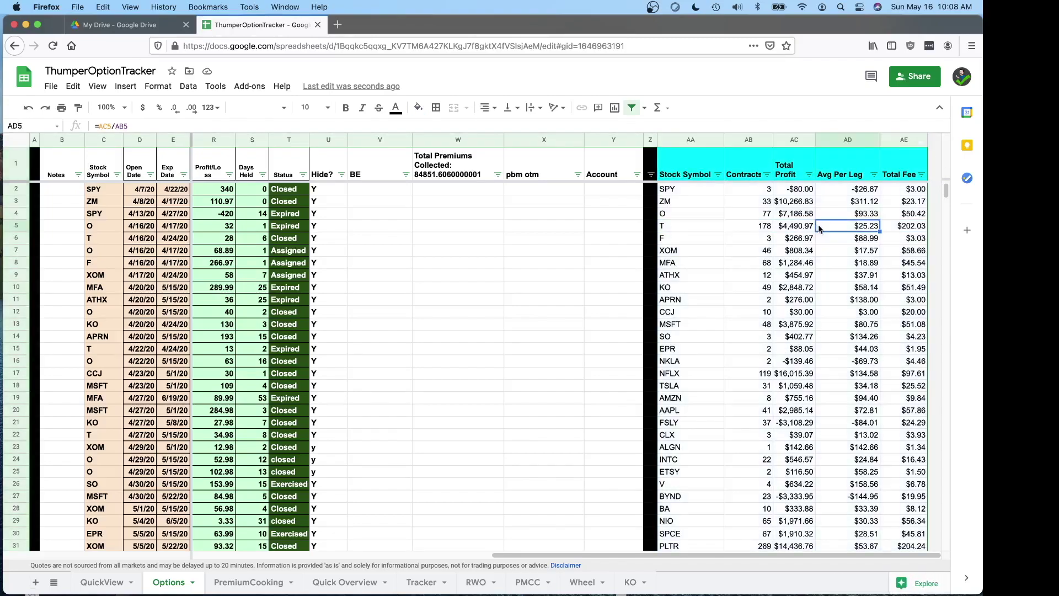
pyautogui.click(848, 373)
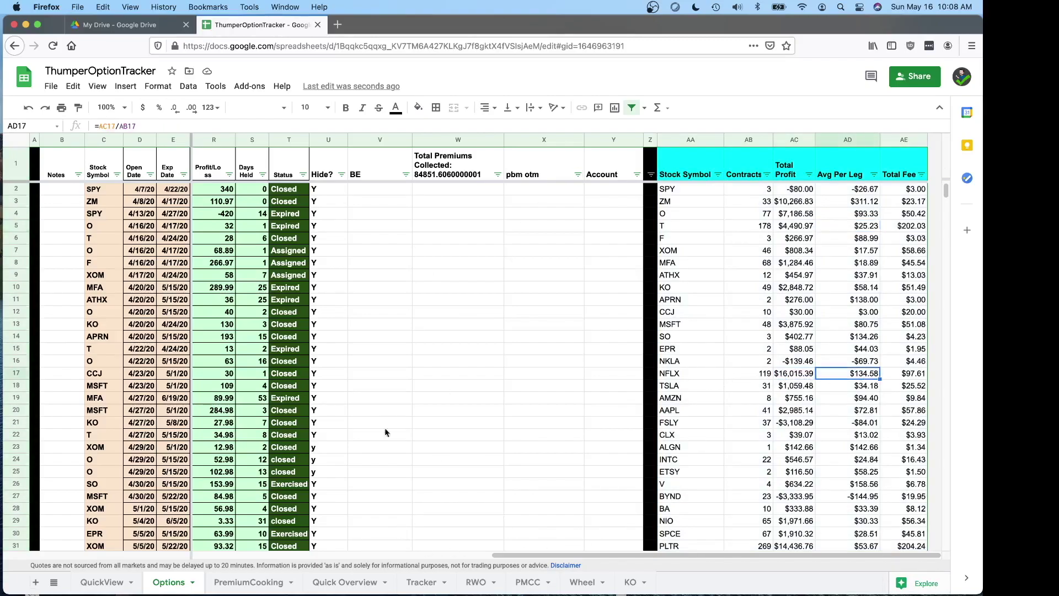
pyautogui.moveTo(578, 554); pyautogui.dragTo(278, 555)
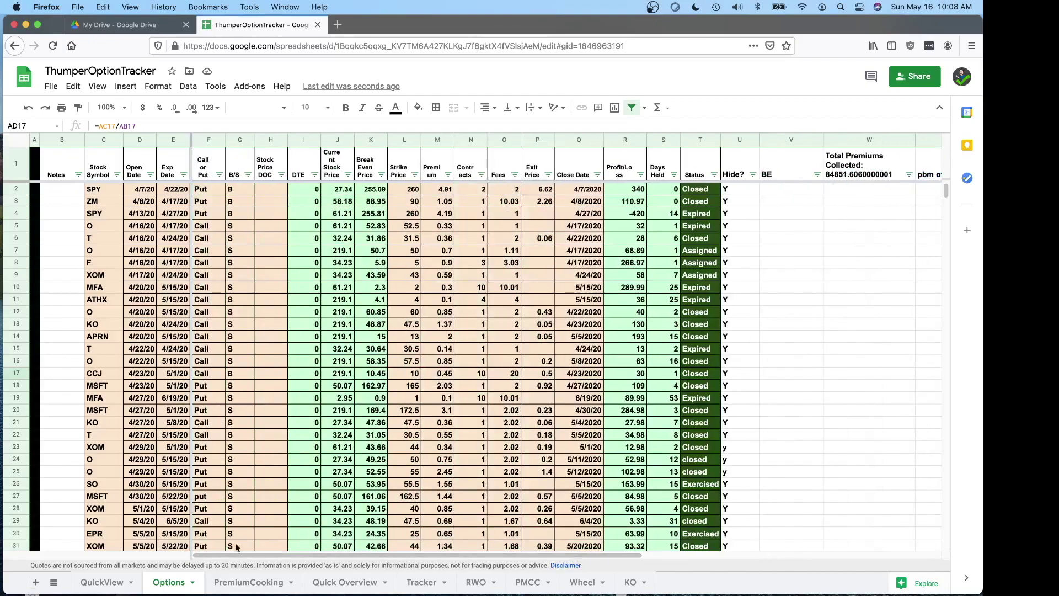
# On PremiumCooking, review the C4 weekly premium and C1 total premium formulas for the 5/24 and 6/14 weeks.
pyautogui.click(258, 582)
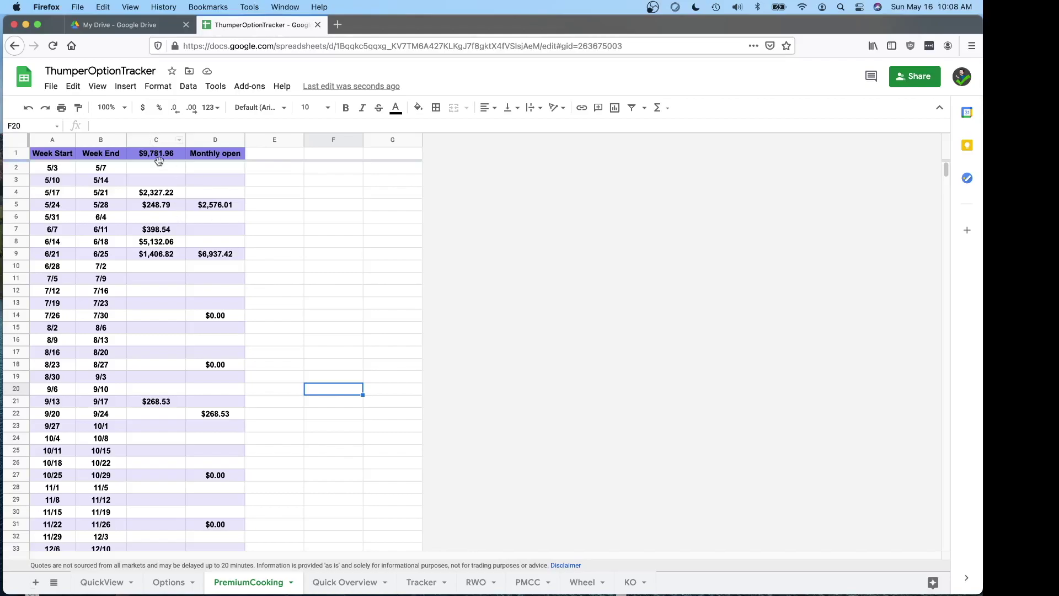
pyautogui.click(162, 192)
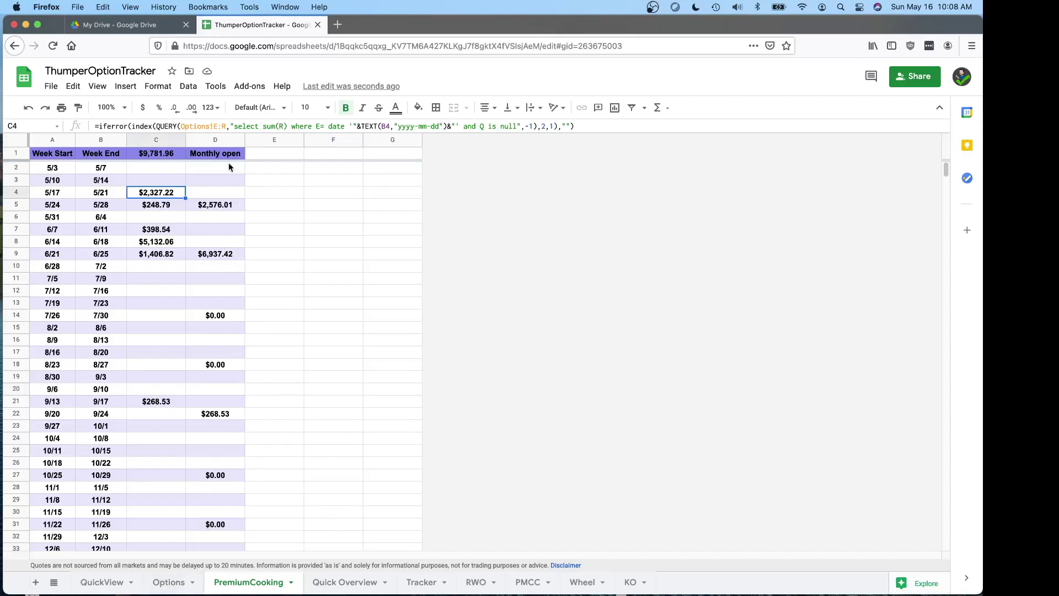
pyautogui.moveTo(234, 205); pyautogui.dragTo(98, 211)
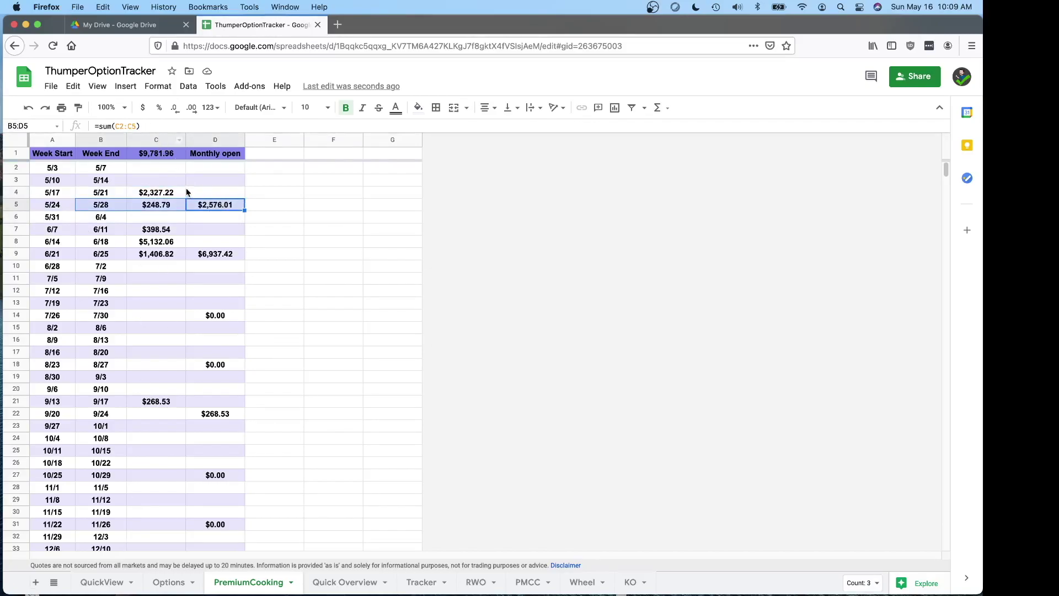
pyautogui.click(161, 156)
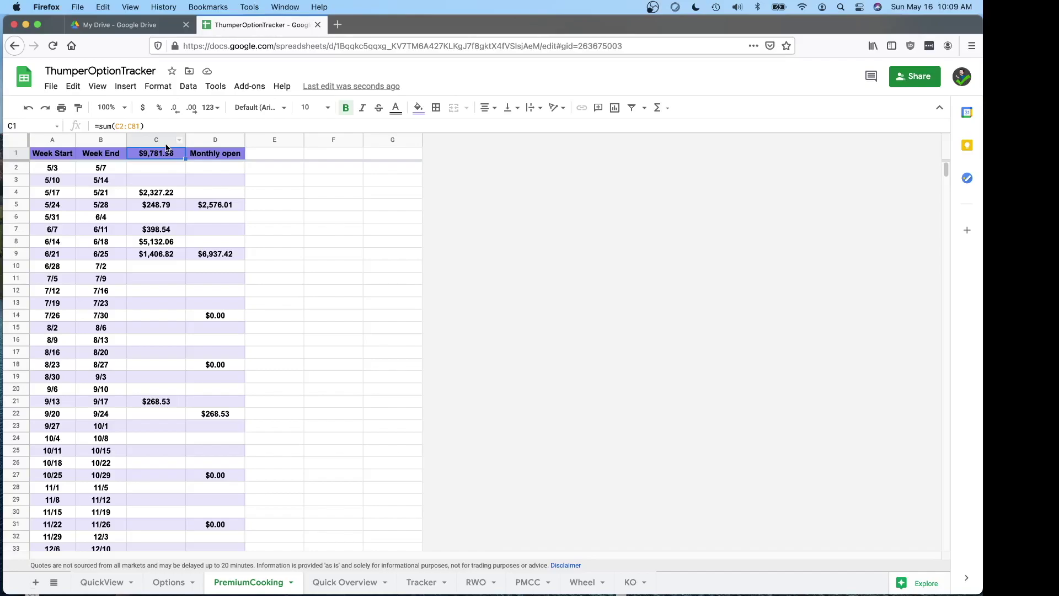
pyautogui.scroll(-15, 258, 376)
pyautogui.scroll(15, 256, 355)
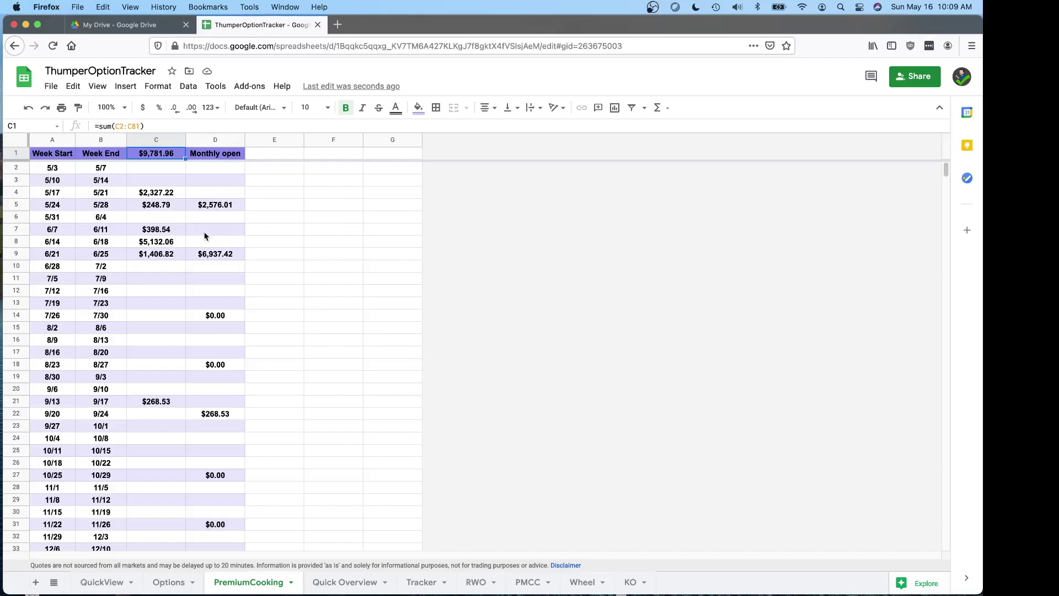
pyautogui.moveTo(157, 244); pyautogui.dragTo(85, 241)
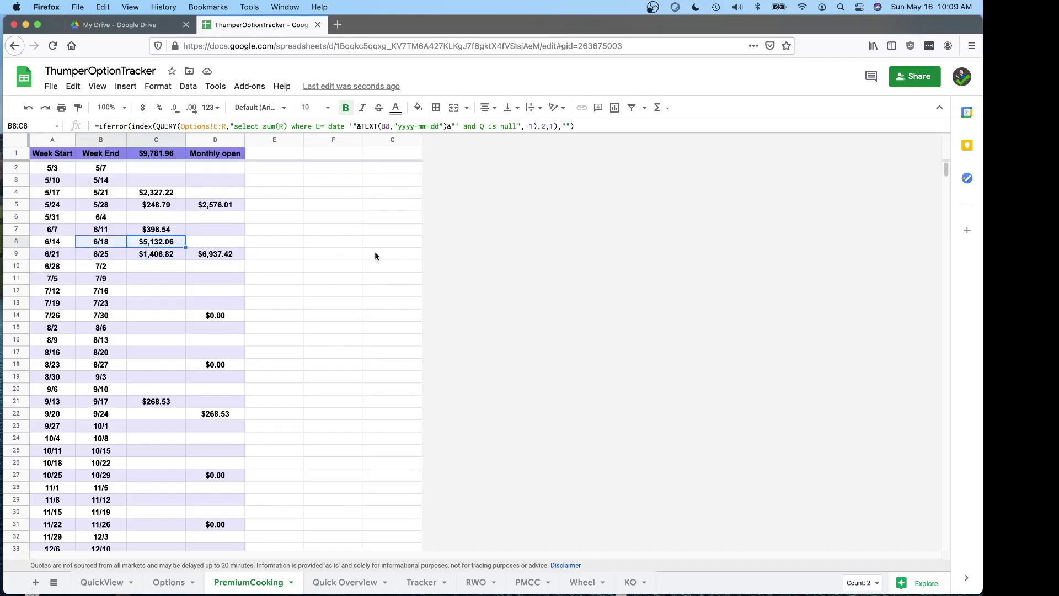
pyautogui.click(392, 364)
pyautogui.click(409, 305)
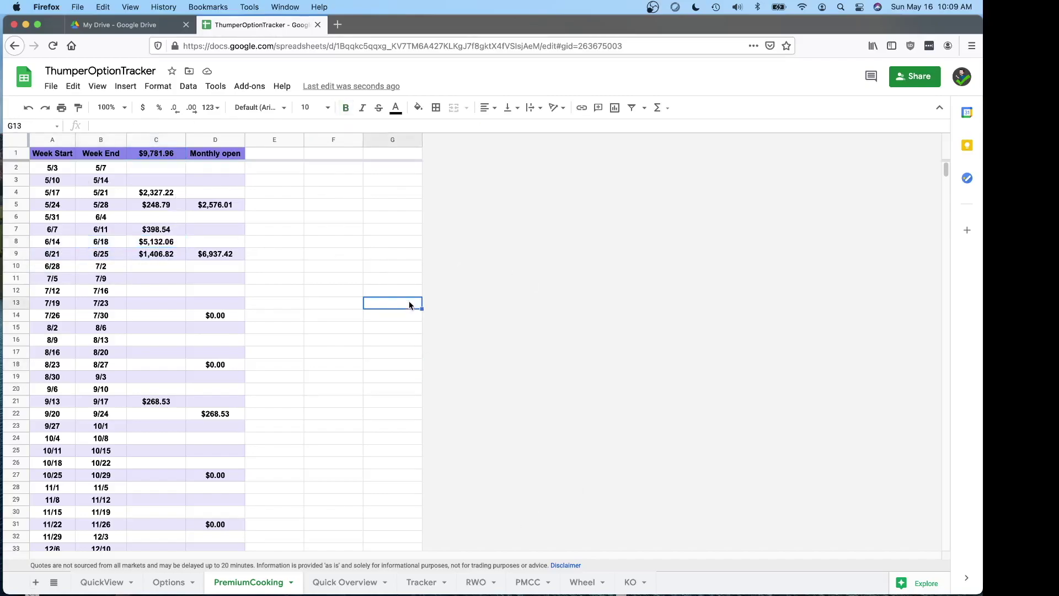
pyautogui.click(345, 583)
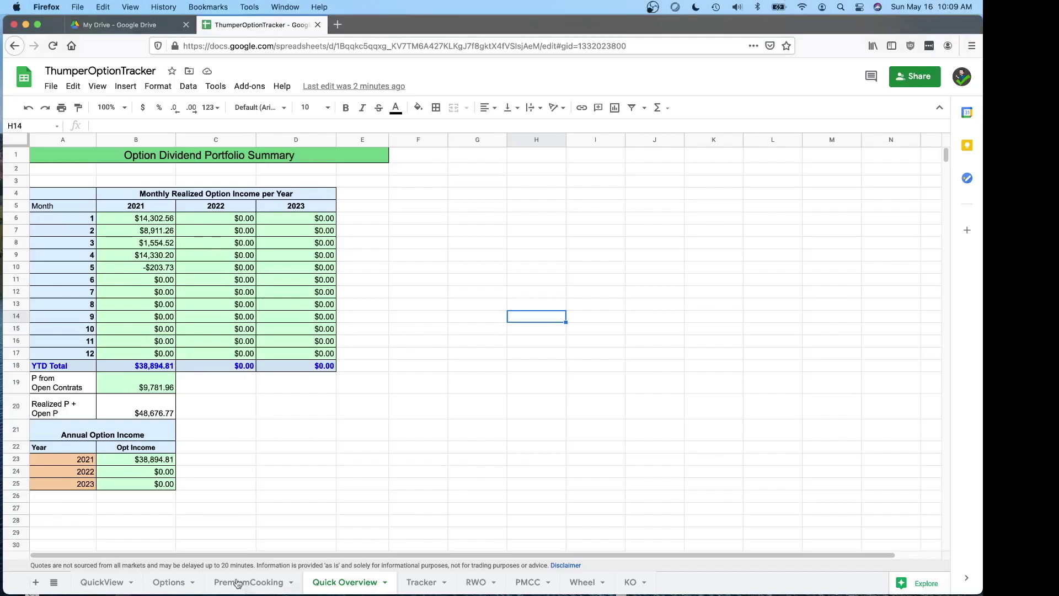
# Check Q10's close date on Options, then review Quick Overview's 2021 monthly income and open-contract totals.
pyautogui.click(176, 583)
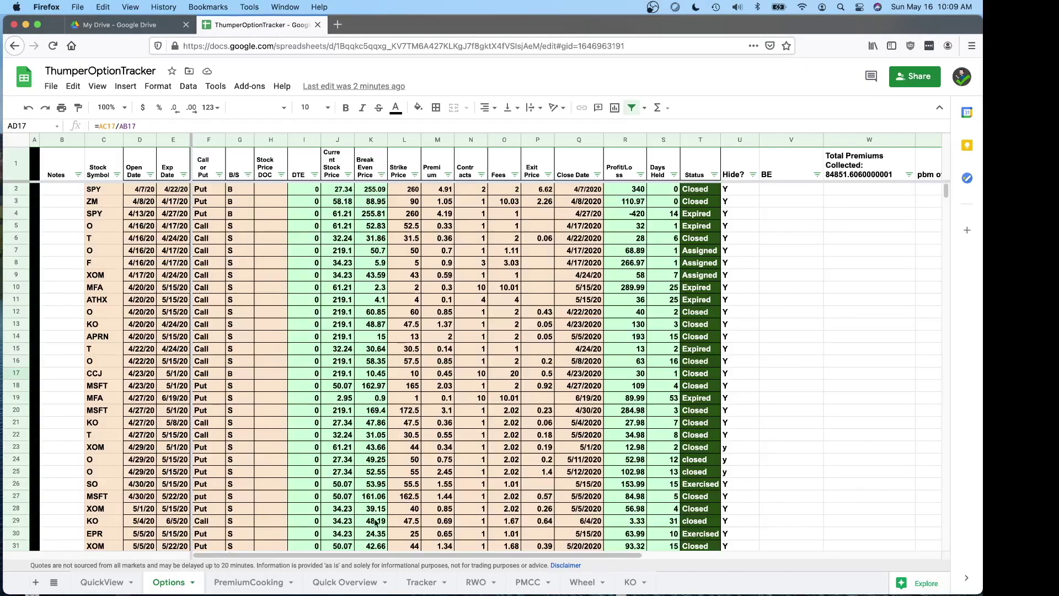
pyautogui.click(589, 287)
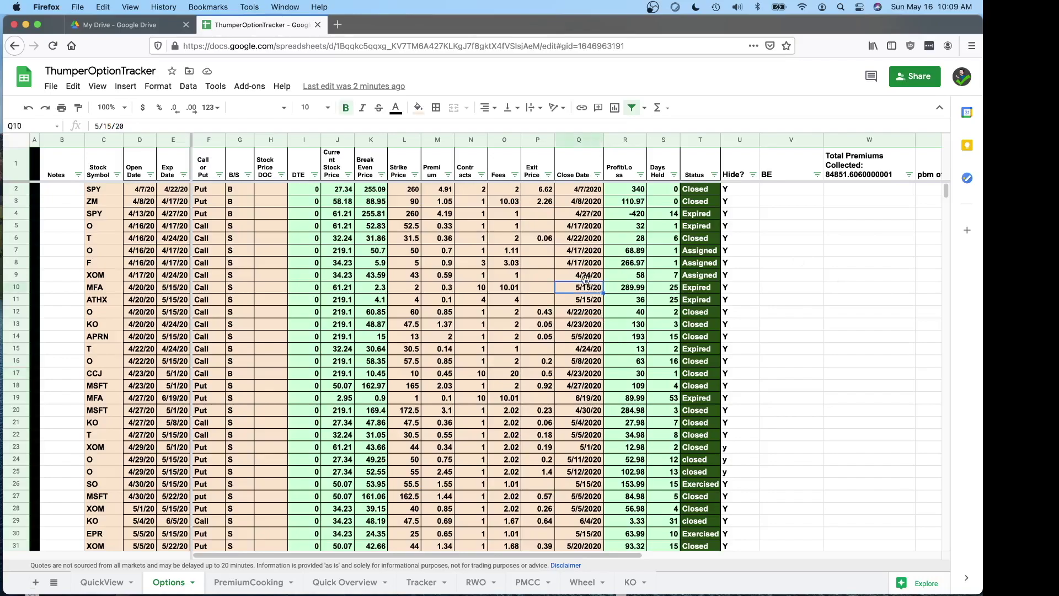
pyautogui.click(353, 585)
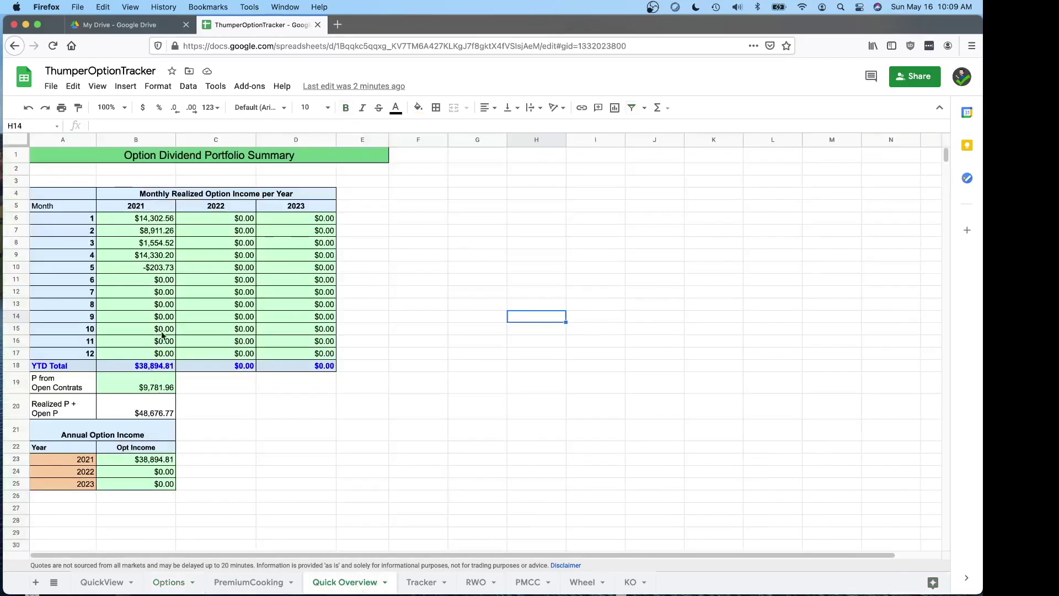
pyautogui.moveTo(154, 221); pyautogui.dragTo(148, 356)
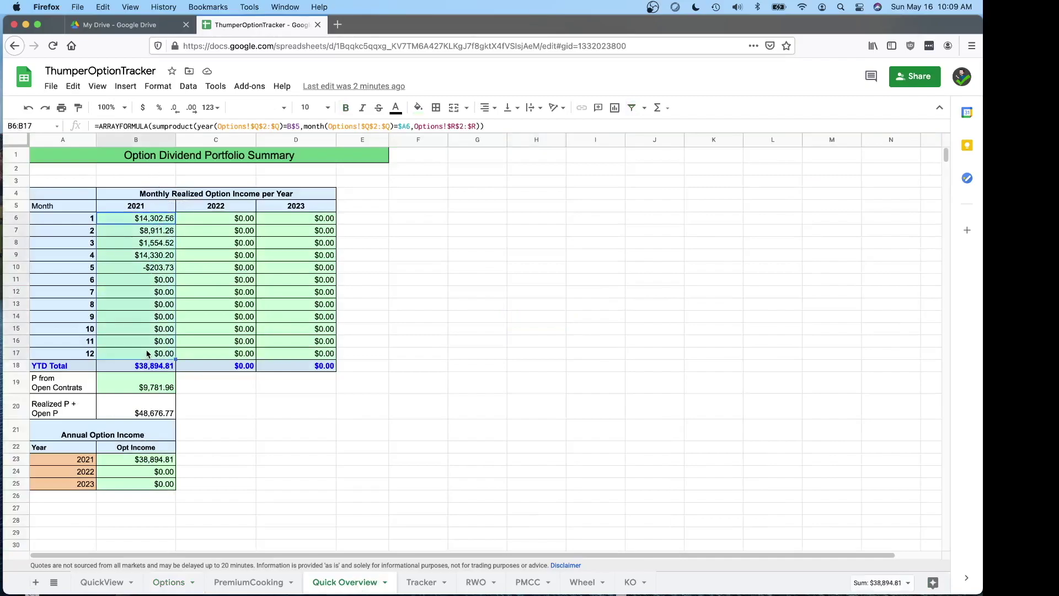
pyautogui.click(134, 389)
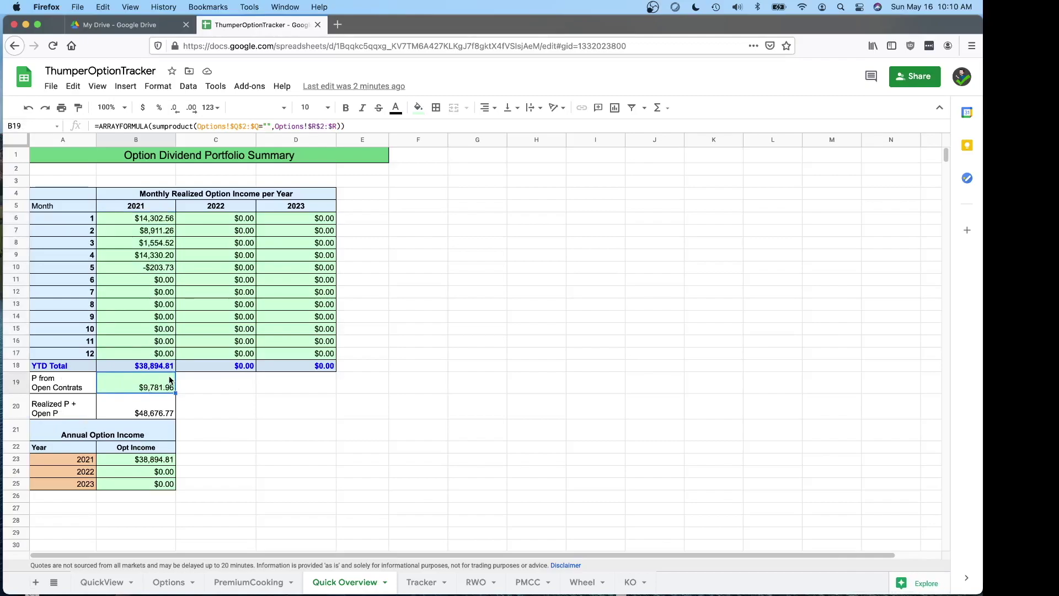
pyautogui.press('Down')
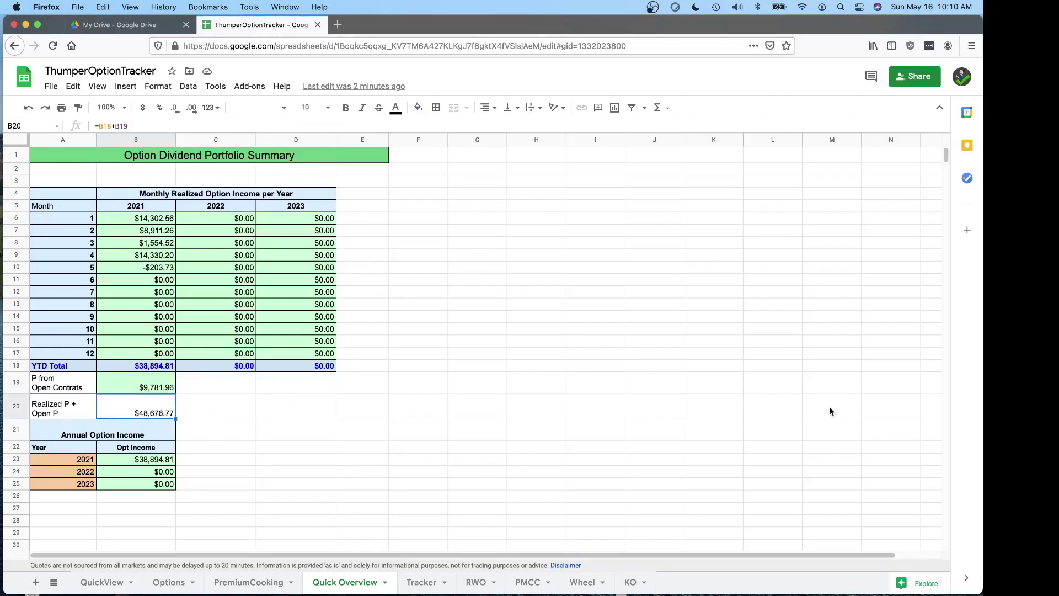
pyautogui.click(428, 589)
pyautogui.scroll(-8, 353, 429)
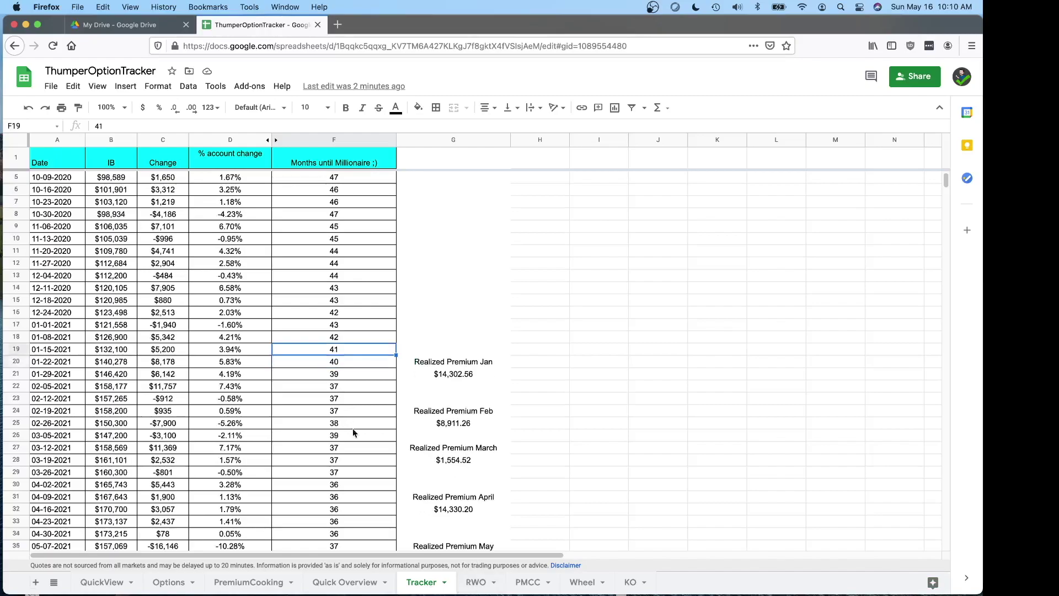
pyautogui.scroll(9, 353, 429)
pyautogui.scroll(-3, 353, 429)
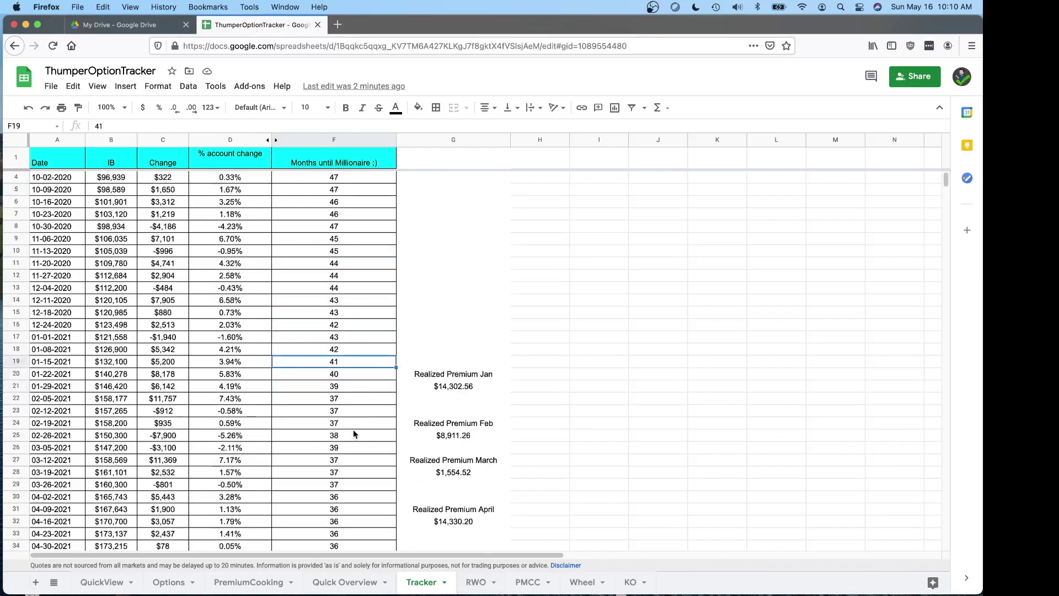
pyautogui.scroll(3, 353, 429)
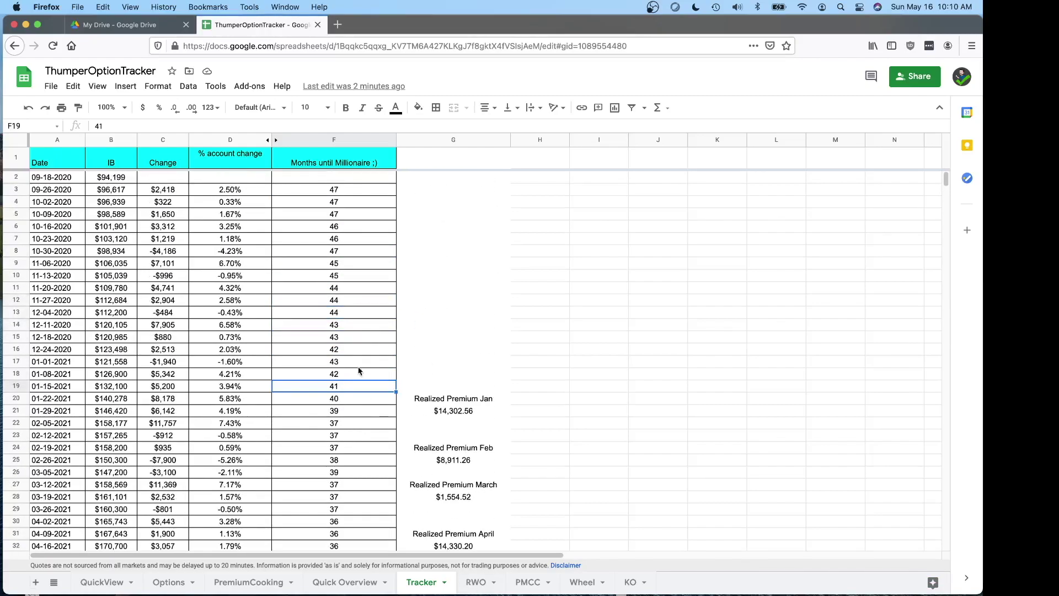
pyautogui.click(70, 180)
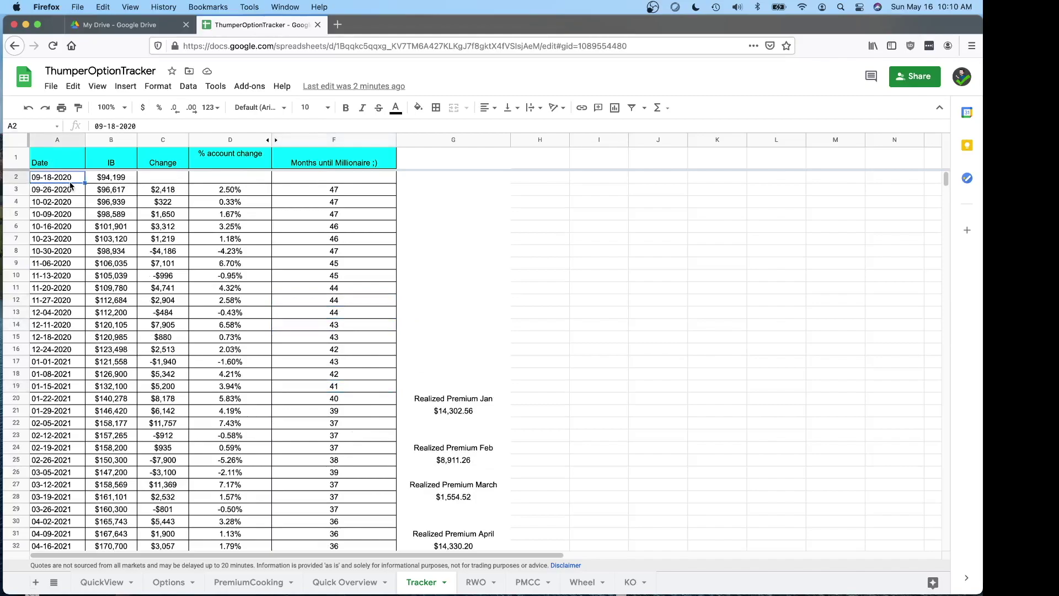
pyautogui.click(107, 182)
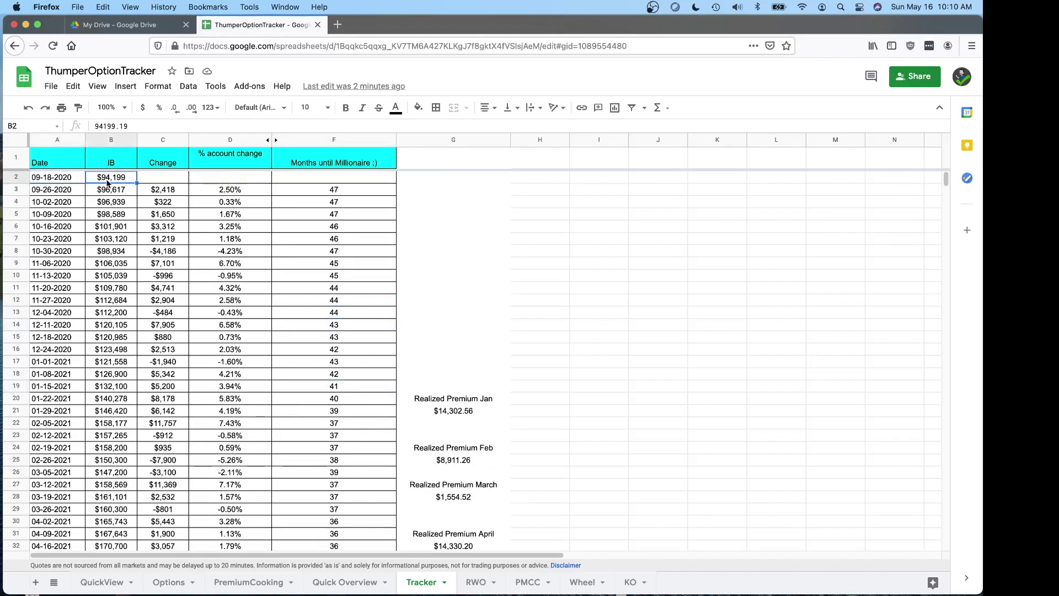
pyautogui.scroll(-10, 108, 309)
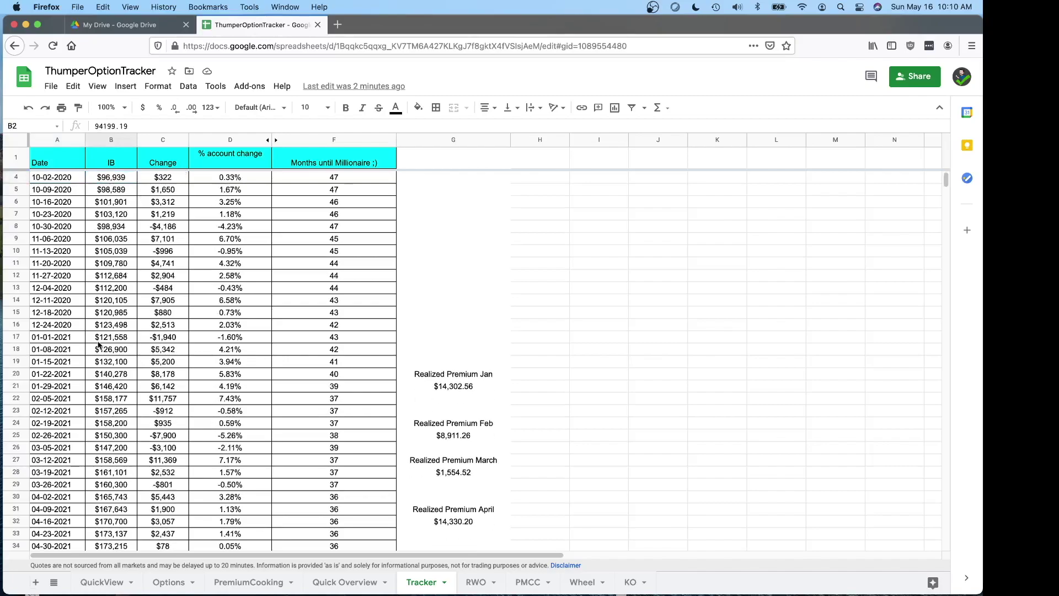
pyautogui.scroll(10, 100, 334)
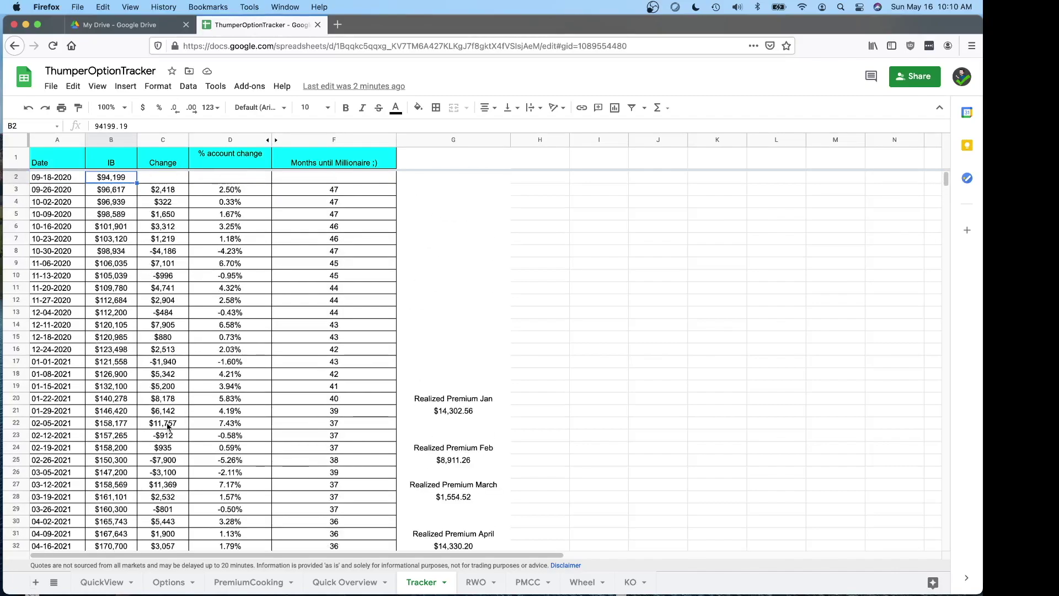
pyautogui.scroll(-4, 132, 278)
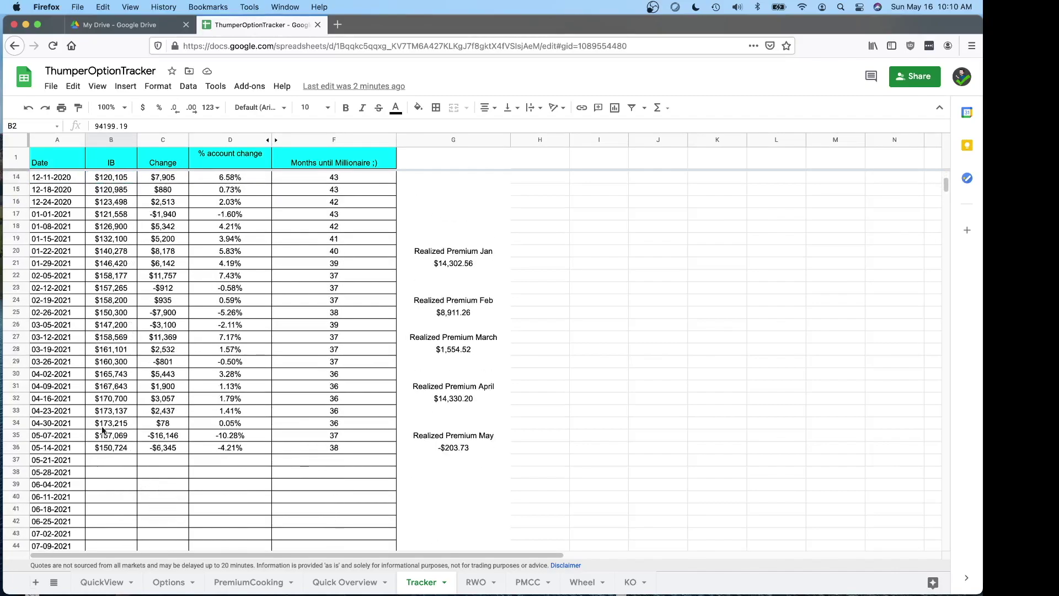
pyautogui.click(121, 425)
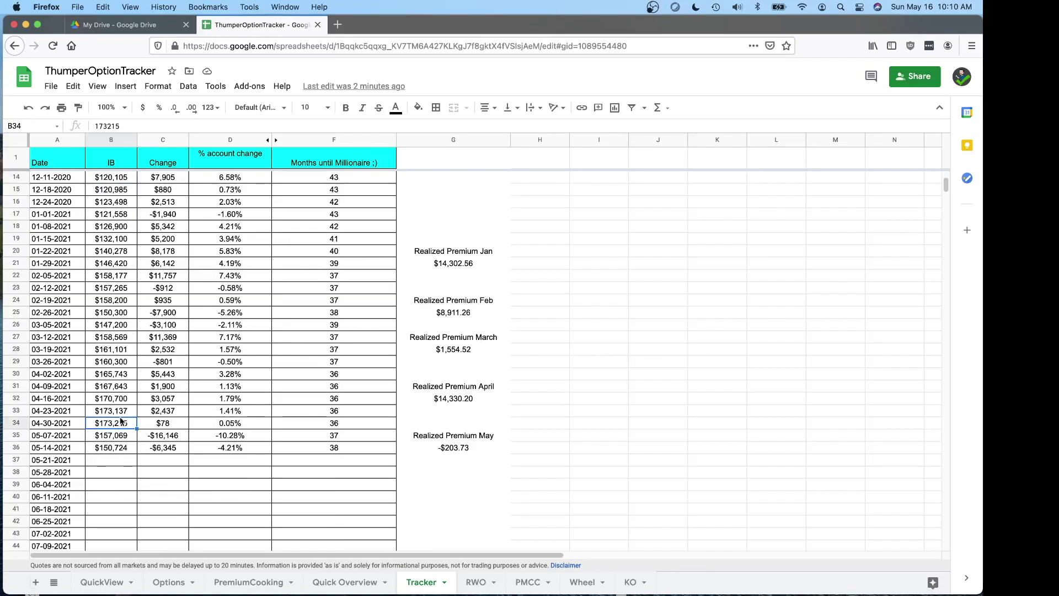
pyautogui.click(122, 449)
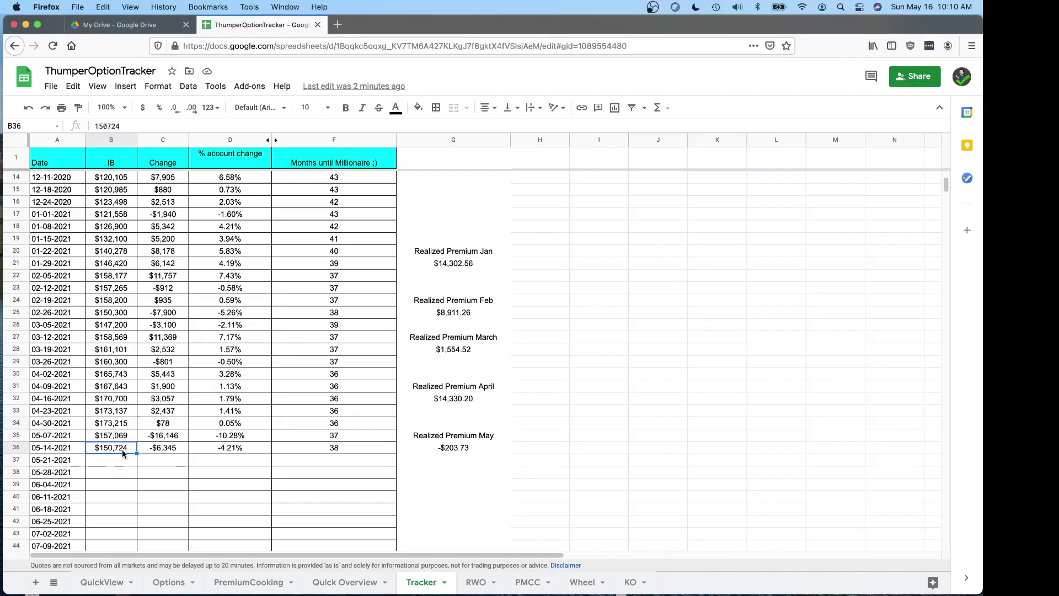
pyautogui.scroll(4, 140, 380)
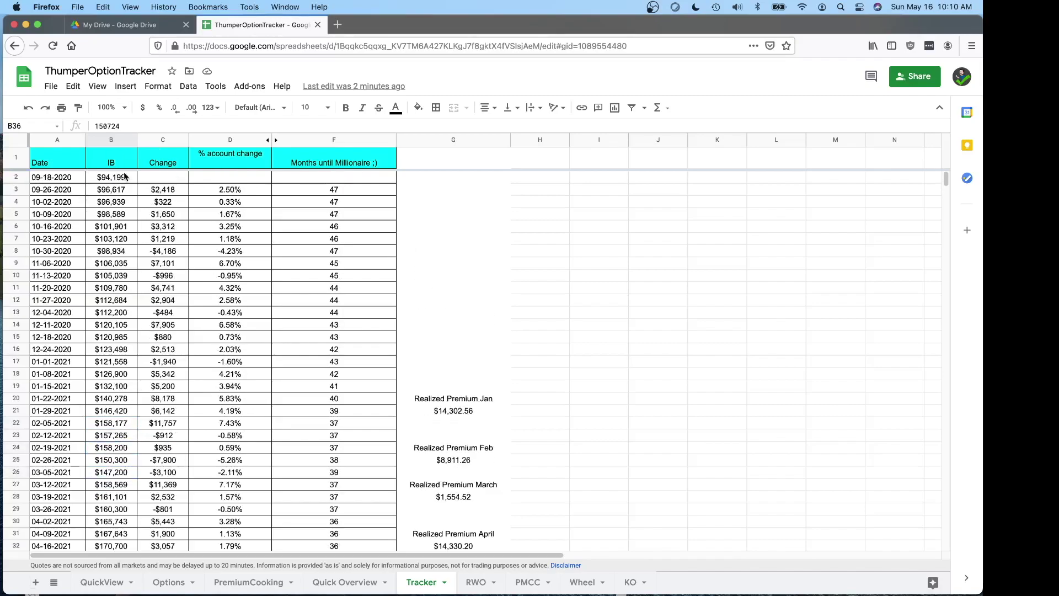
pyautogui.scroll(-6, 119, 356)
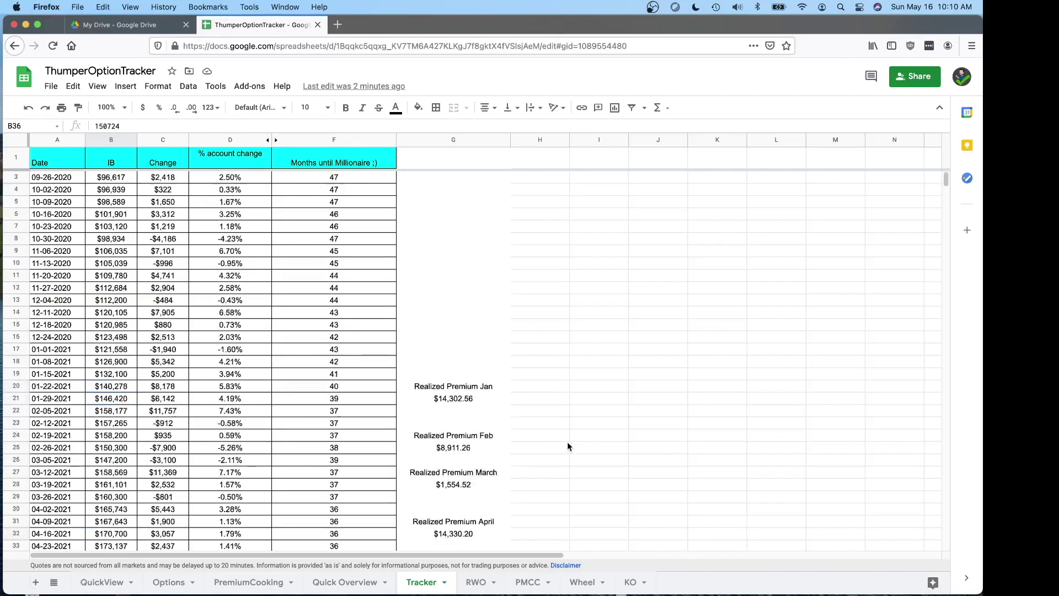
pyautogui.scroll(-15, 567, 441)
pyautogui.scroll(15, 567, 430)
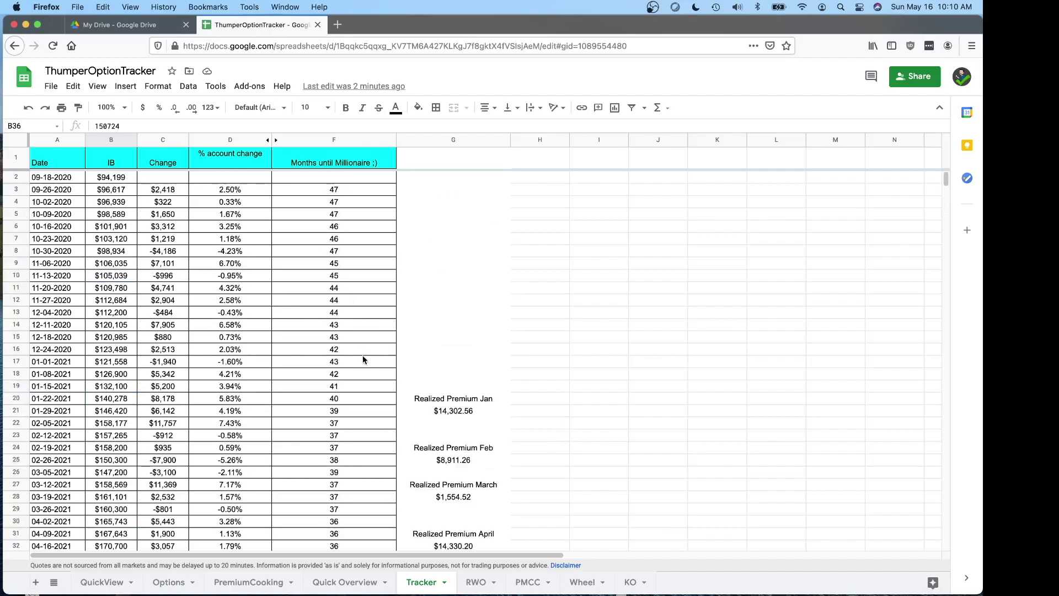
pyautogui.scroll(-5, 408, 421)
pyautogui.click(488, 245)
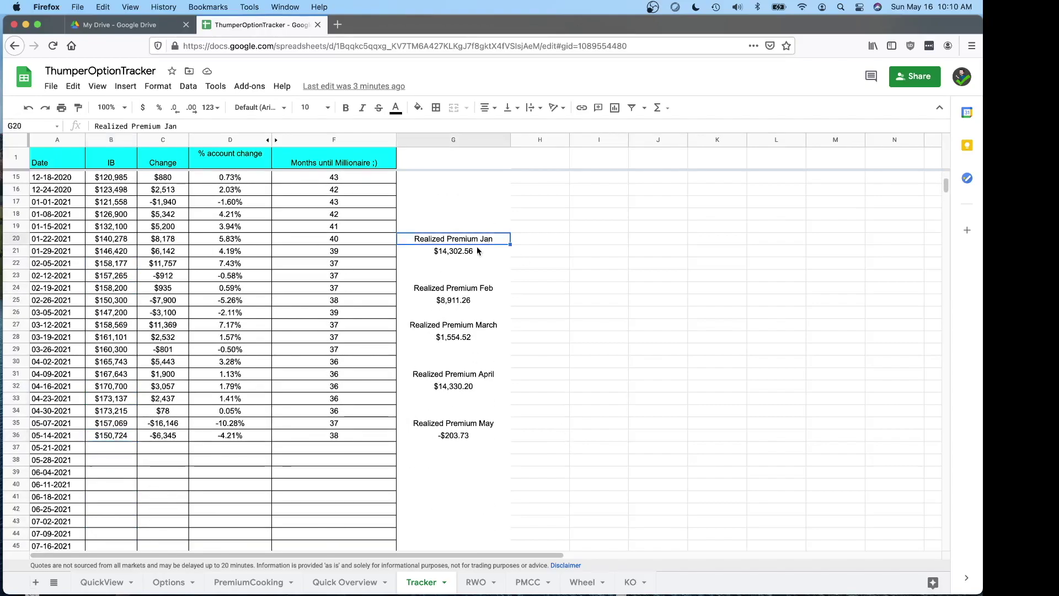
pyautogui.click(479, 251)
pyautogui.click(369, 577)
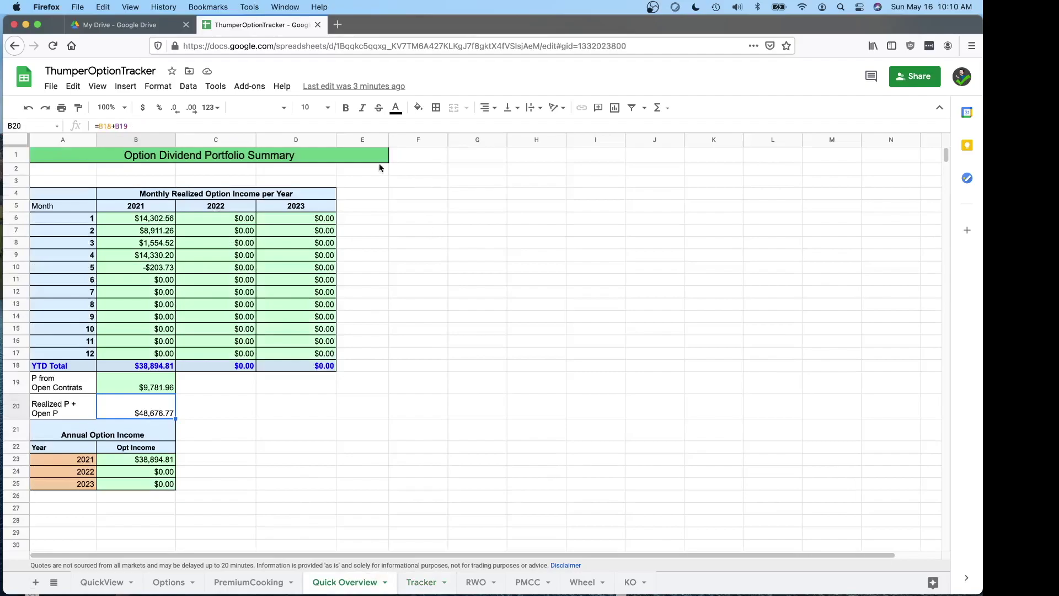
pyautogui.click(436, 580)
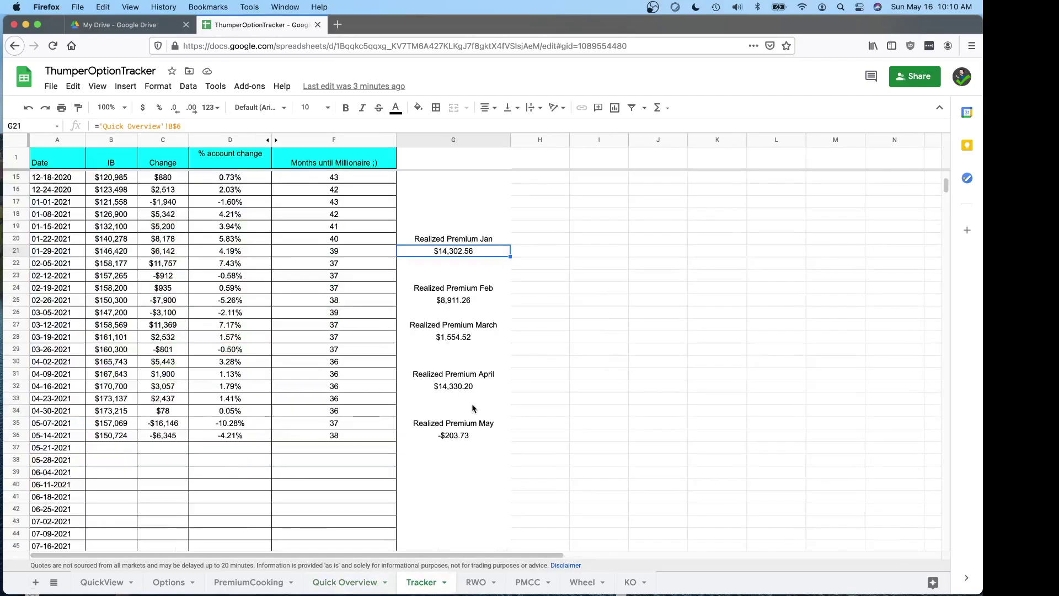
pyautogui.click(469, 437)
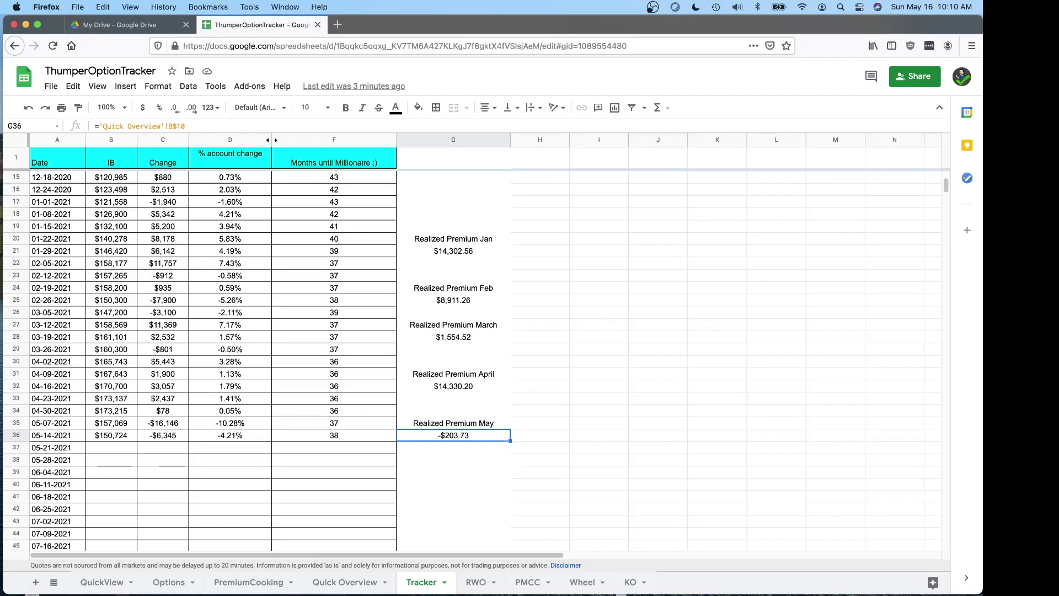
pyautogui.write('=')
pyautogui.click(361, 588)
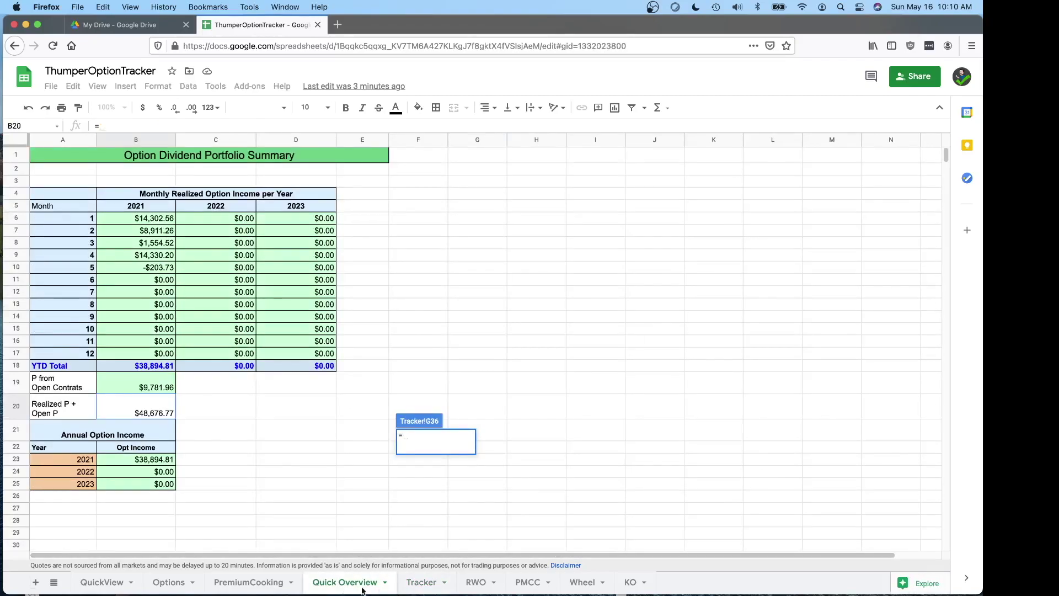
pyautogui.click(154, 283)
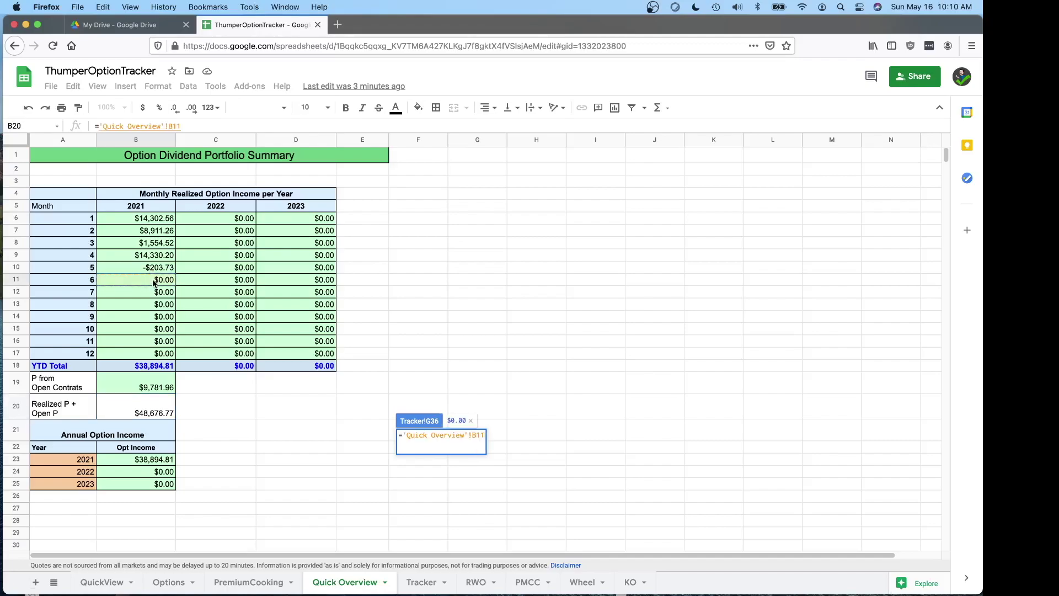
pyautogui.press('Return')
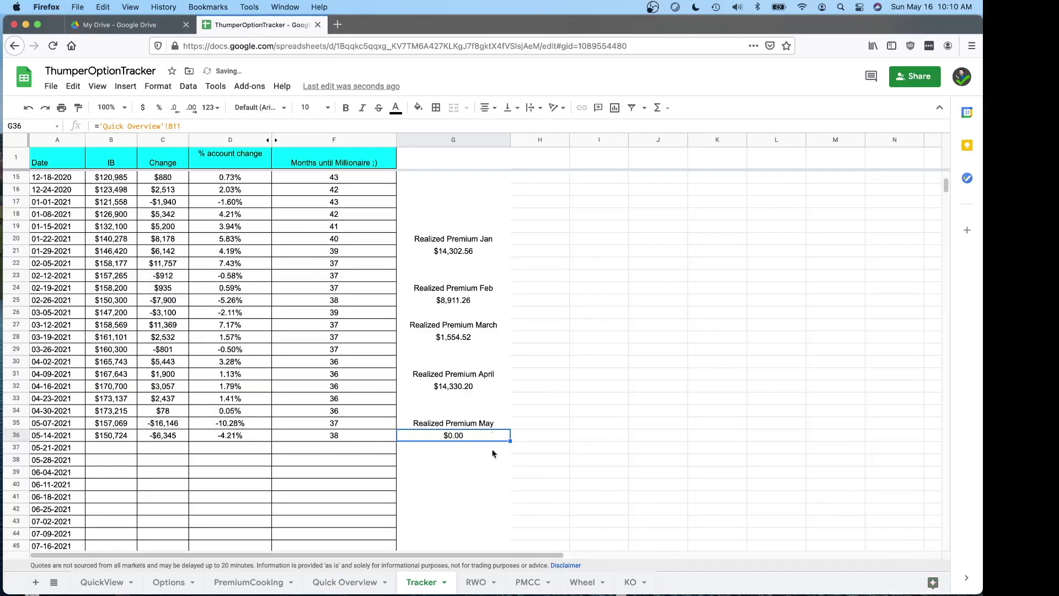
pyautogui.press('super+z')
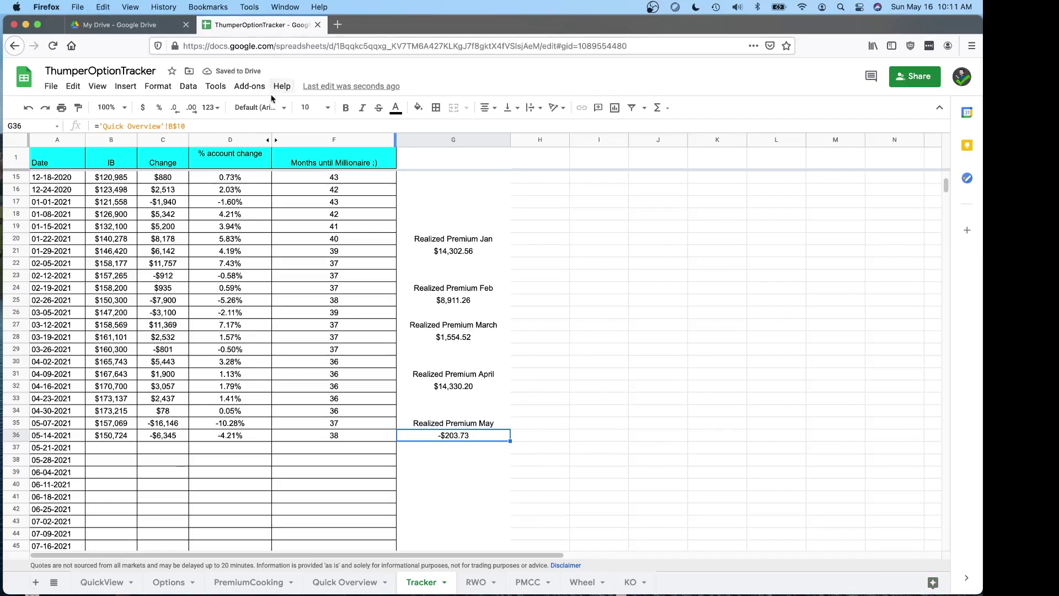
pyautogui.click(478, 583)
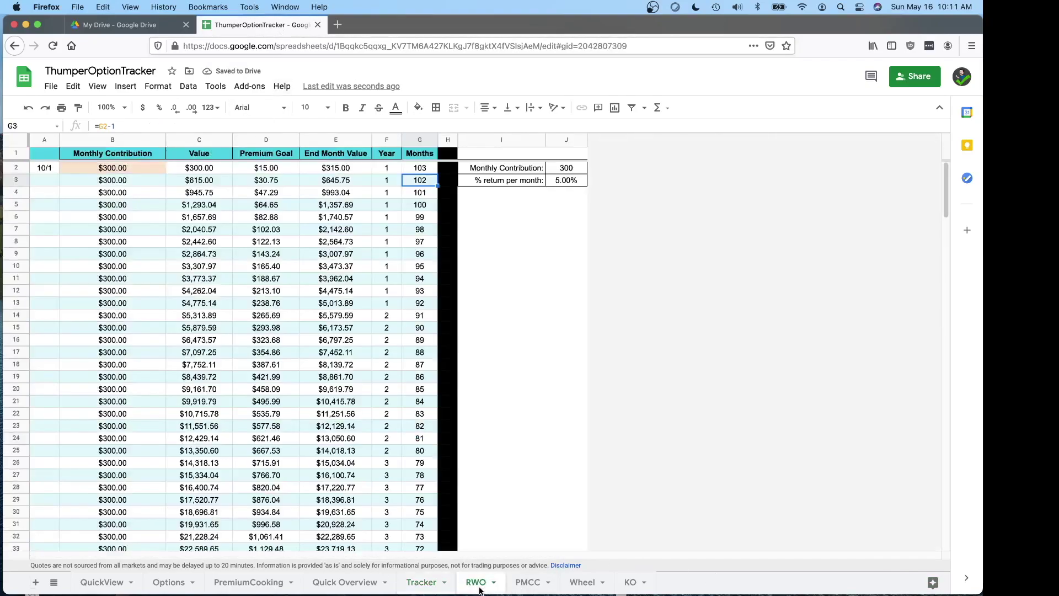
pyautogui.click(422, 583)
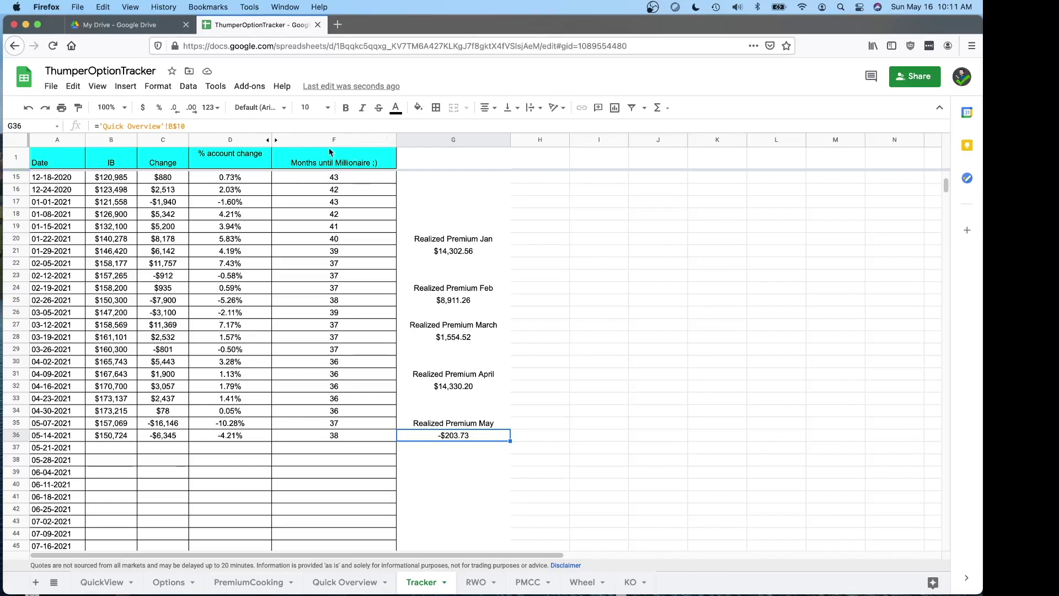
pyautogui.scroll(-3, 343, 333)
pyautogui.scroll(5, 343, 333)
pyautogui.scroll(-8, 343, 332)
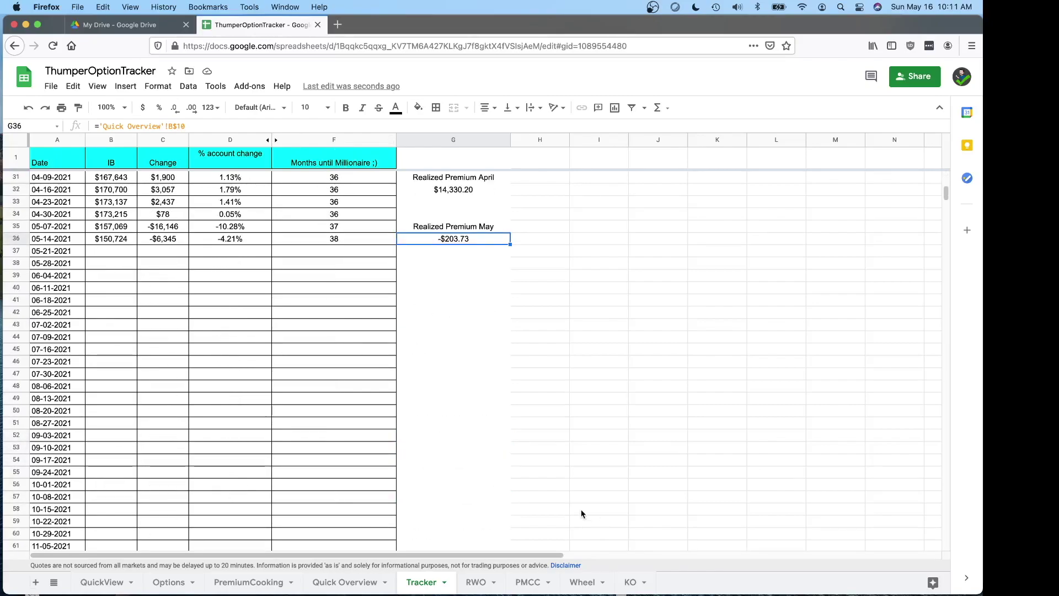
pyautogui.click(478, 582)
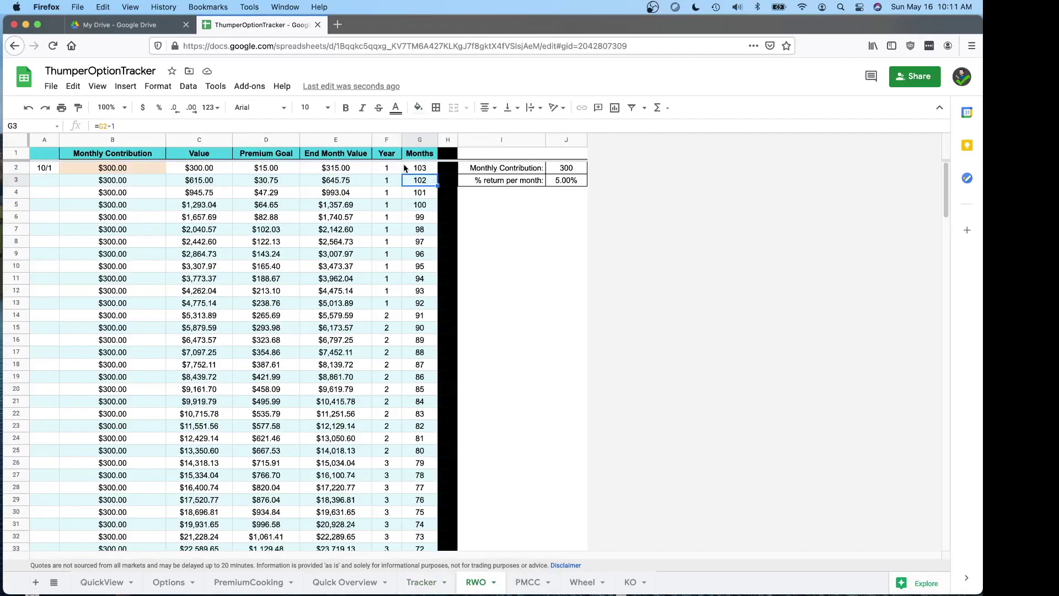
# On RWO, inspect the C2 value, the 5.00% return, and the F105 and E107 formulas.
pyautogui.click(199, 168)
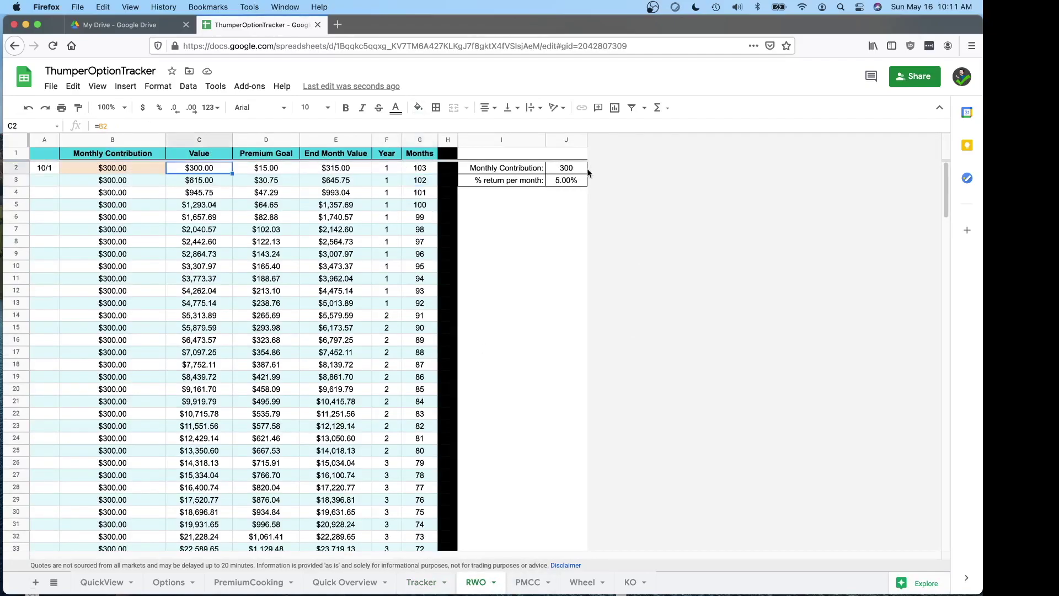
pyautogui.click(572, 181)
pyautogui.scroll(-20, 394, 408)
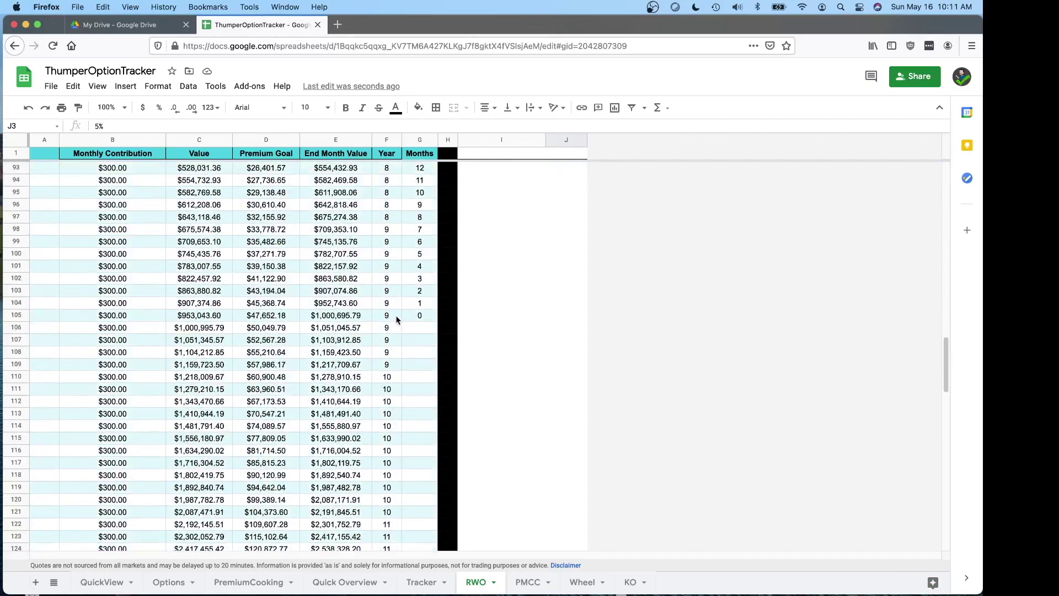
pyautogui.click(396, 318)
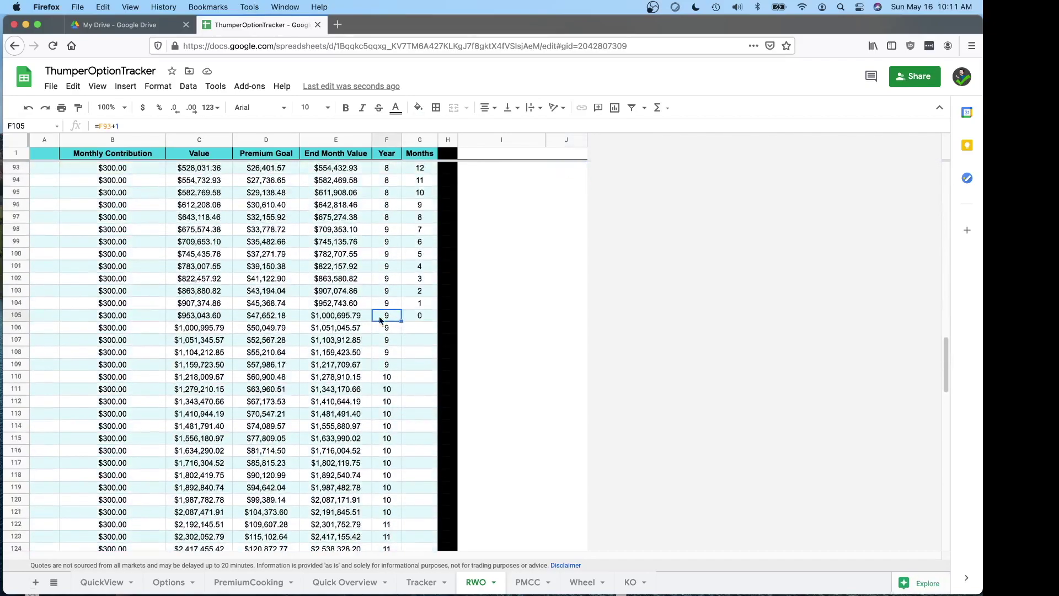
pyautogui.click(361, 340)
pyautogui.scroll(20, 453, 303)
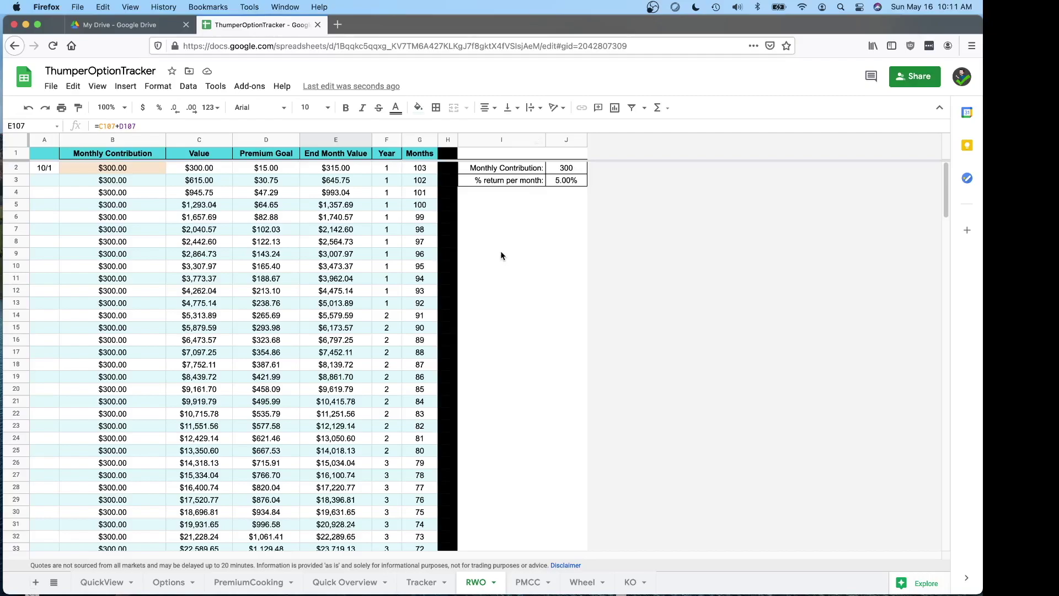
pyautogui.click(120, 172)
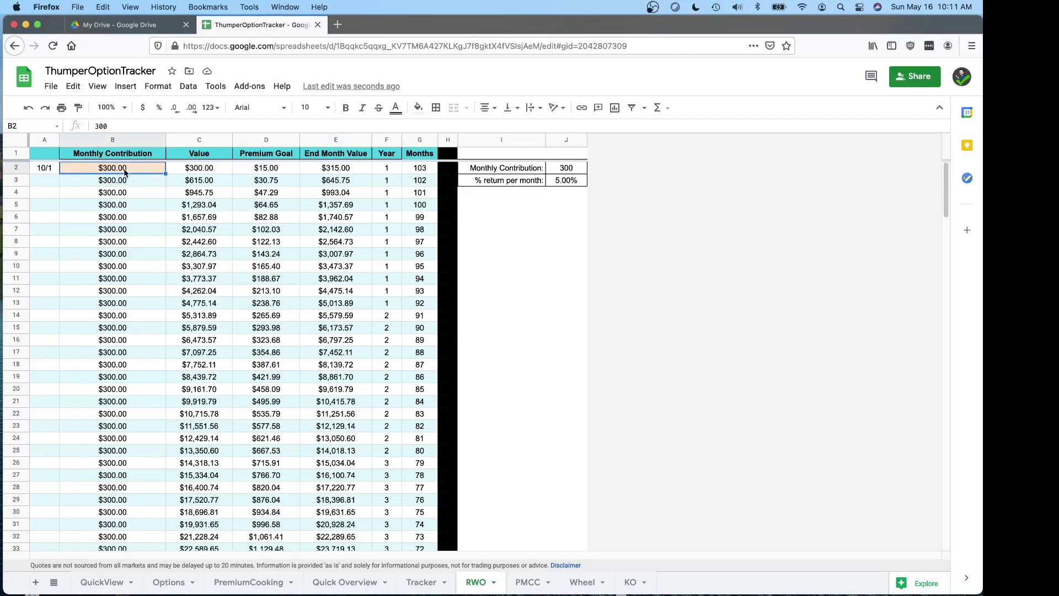
# Change the RWO monthly return to 2% and review the projection.
pyautogui.click(577, 171)
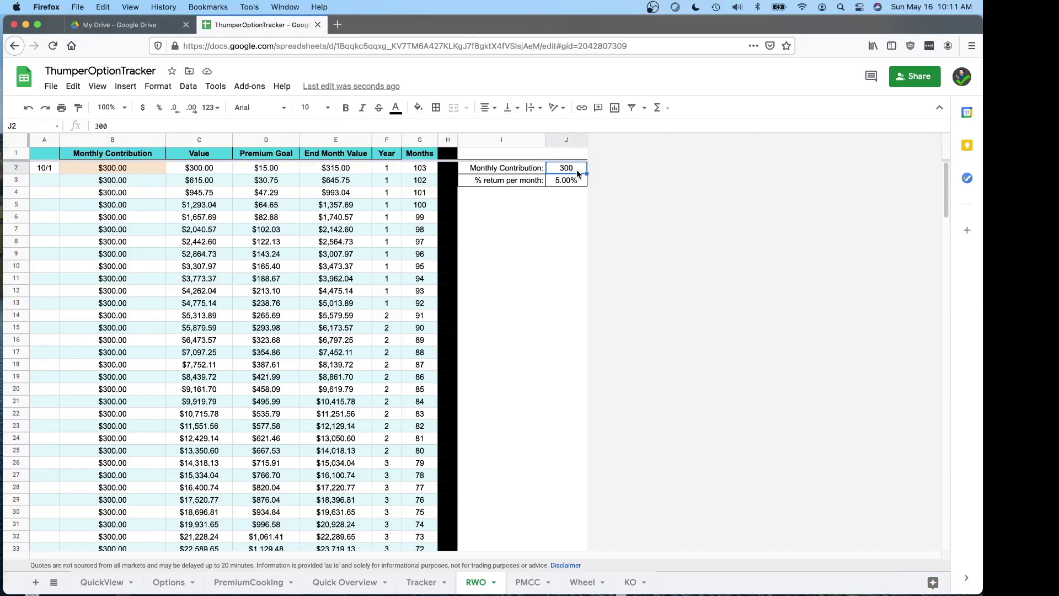
pyautogui.click(577, 180)
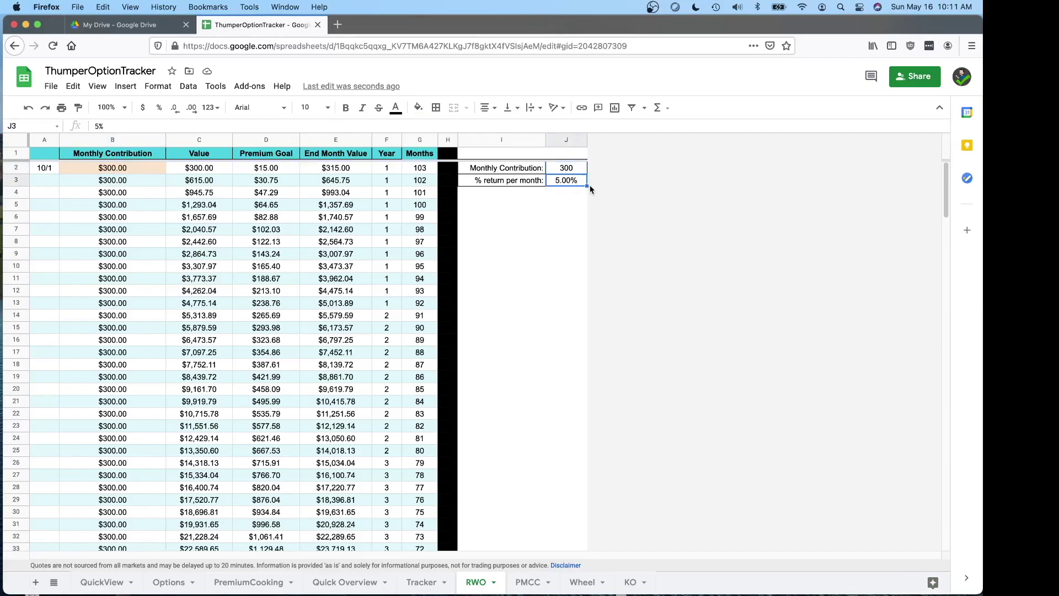
pyautogui.write('2')
pyautogui.press('Return')
pyautogui.scroll(-20, 397, 382)
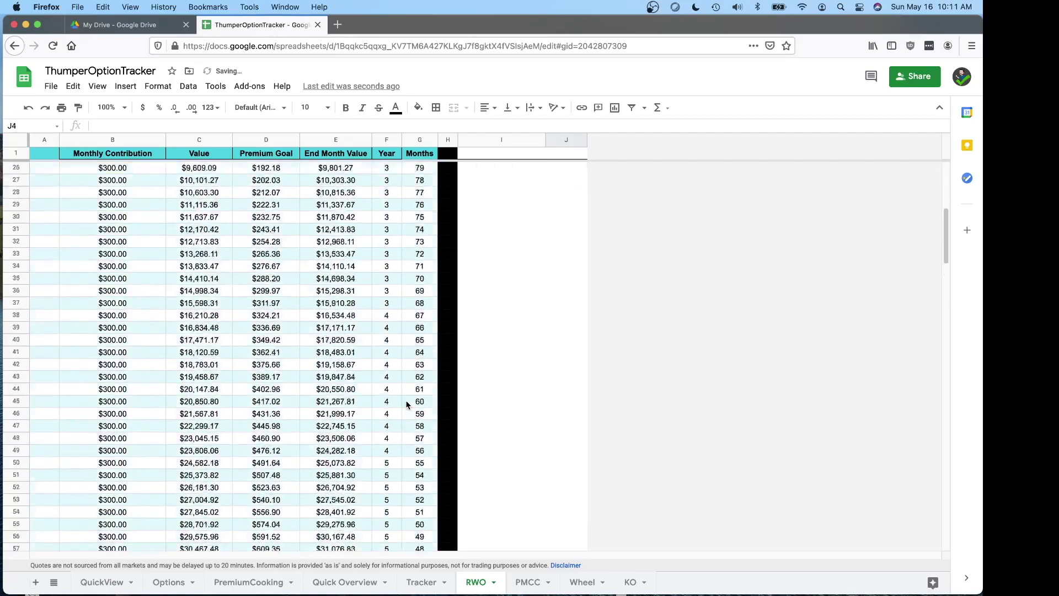
pyautogui.scroll(-20, 397, 382)
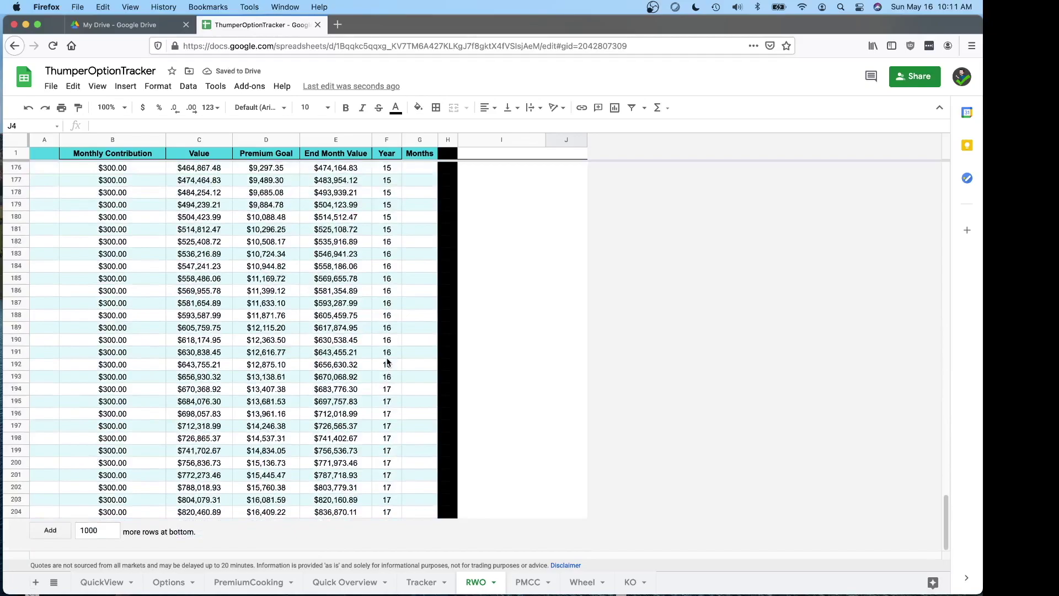
pyautogui.scroll(20, 406, 402)
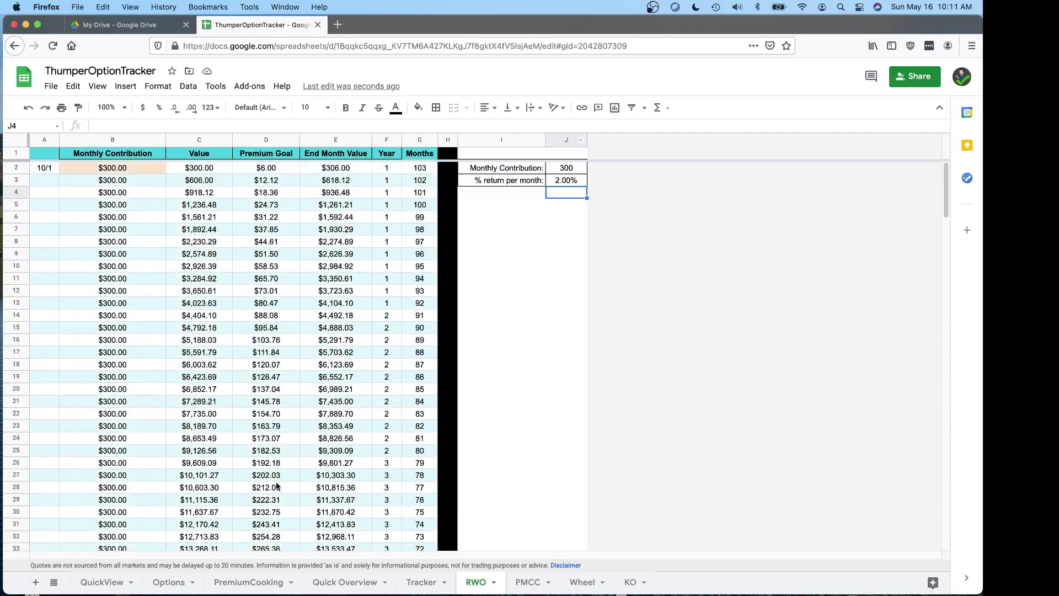
pyautogui.scroll(-20, 282, 480)
pyautogui.scroll(-10, 281, 480)
pyautogui.scroll(20, 369, 485)
# Raise the monthly contribution to 1000 and review the projected values.
pyautogui.click(573, 173)
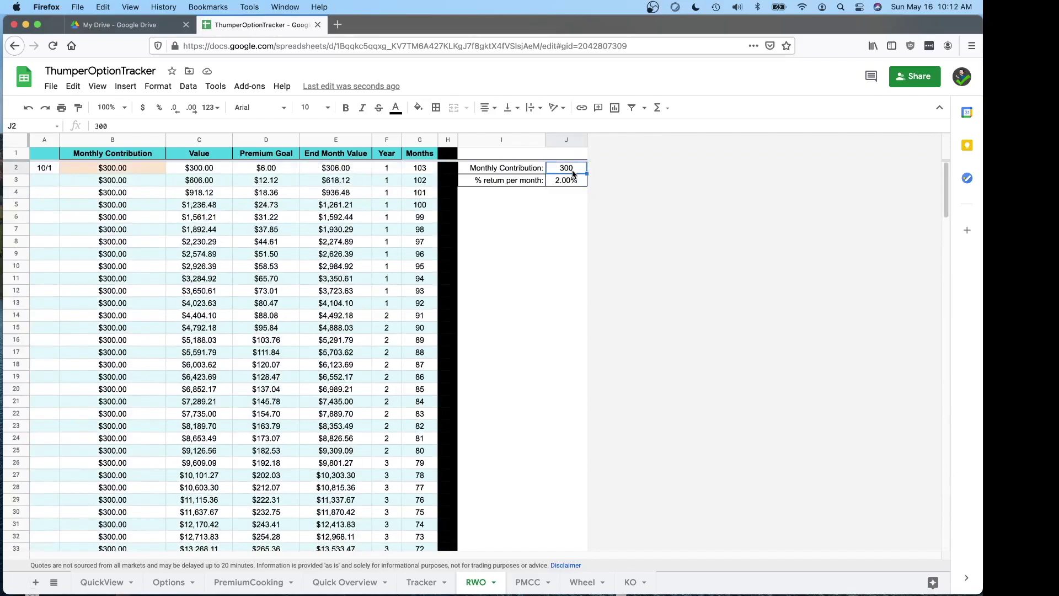
pyautogui.write('1000')
pyautogui.press('Return')
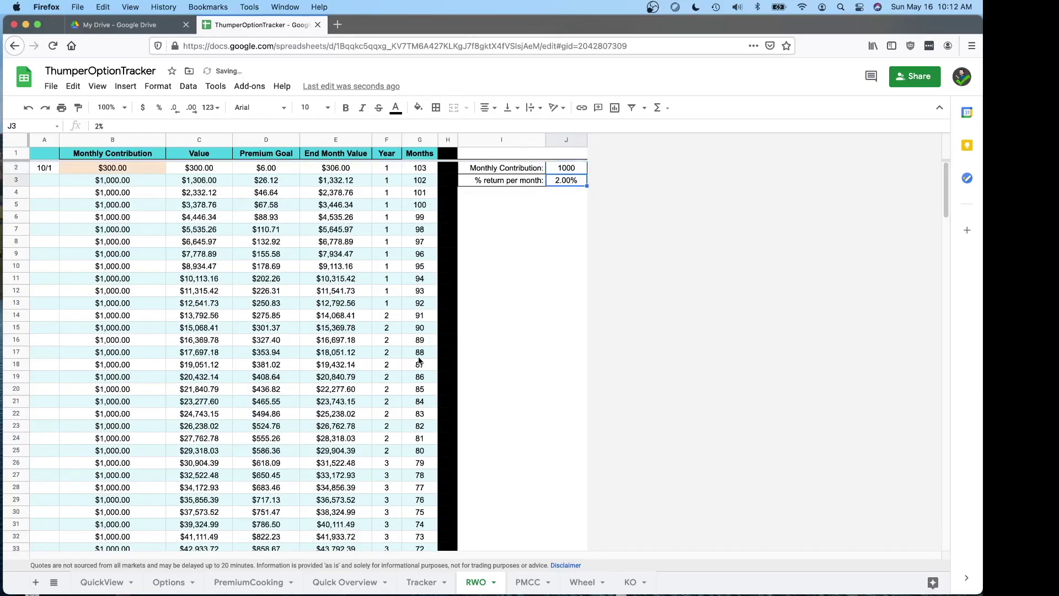
pyautogui.scroll(-10, 419, 380)
pyautogui.scroll(-15, 420, 380)
pyautogui.scroll(6, 419, 380)
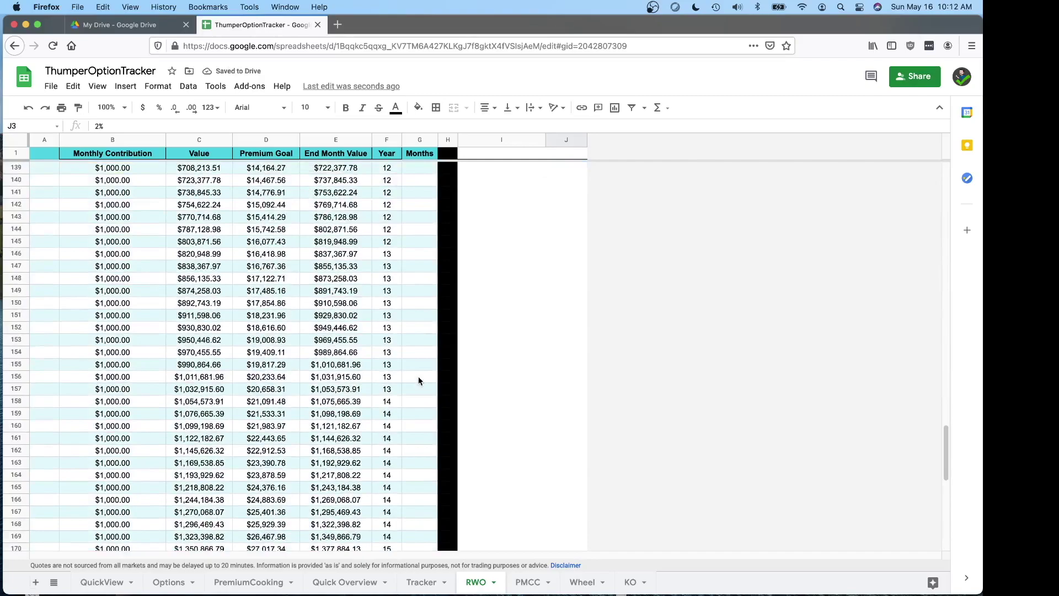
pyautogui.click(387, 380)
pyautogui.scroll(20, 560, 331)
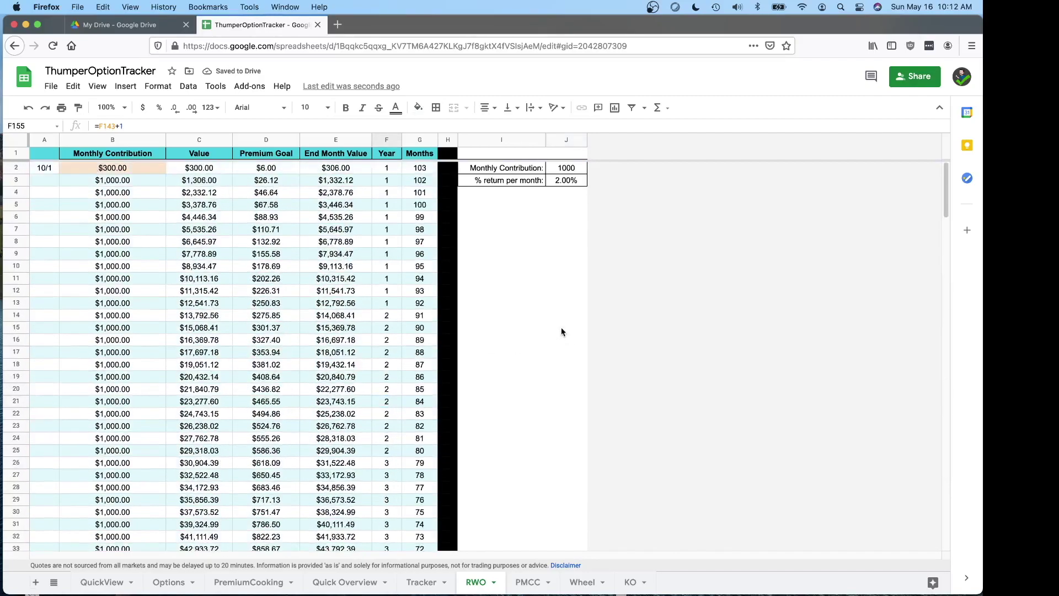
# Restore the 300 monthly contribution and 5% return, then check the B2, C2 and D2 formulas.
pyautogui.click(572, 169)
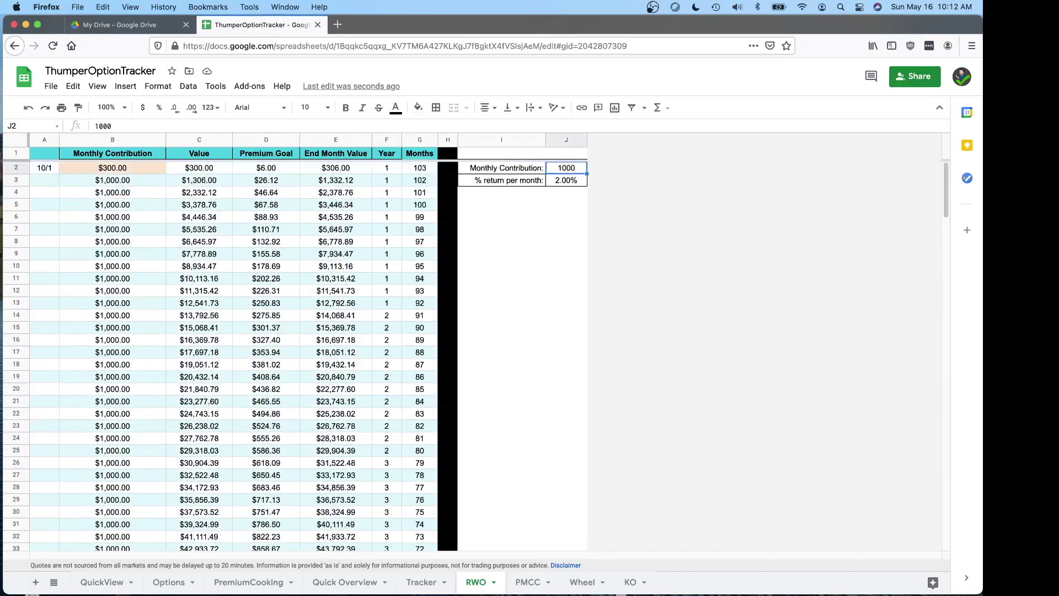
pyautogui.write('300')
pyautogui.press('Return')
pyautogui.write('5')
pyautogui.press('Return')
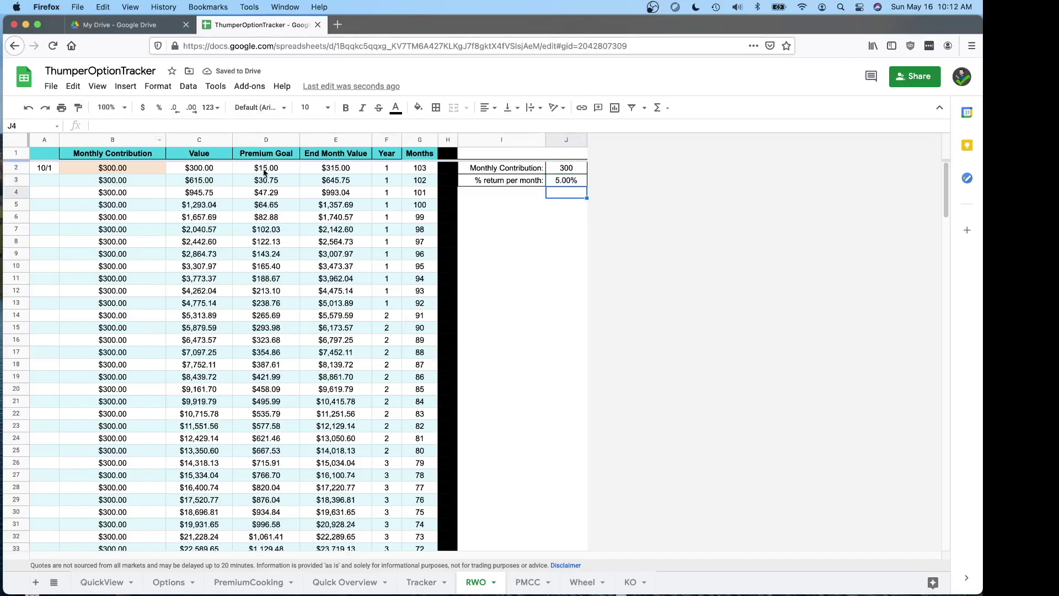
pyautogui.click(97, 171)
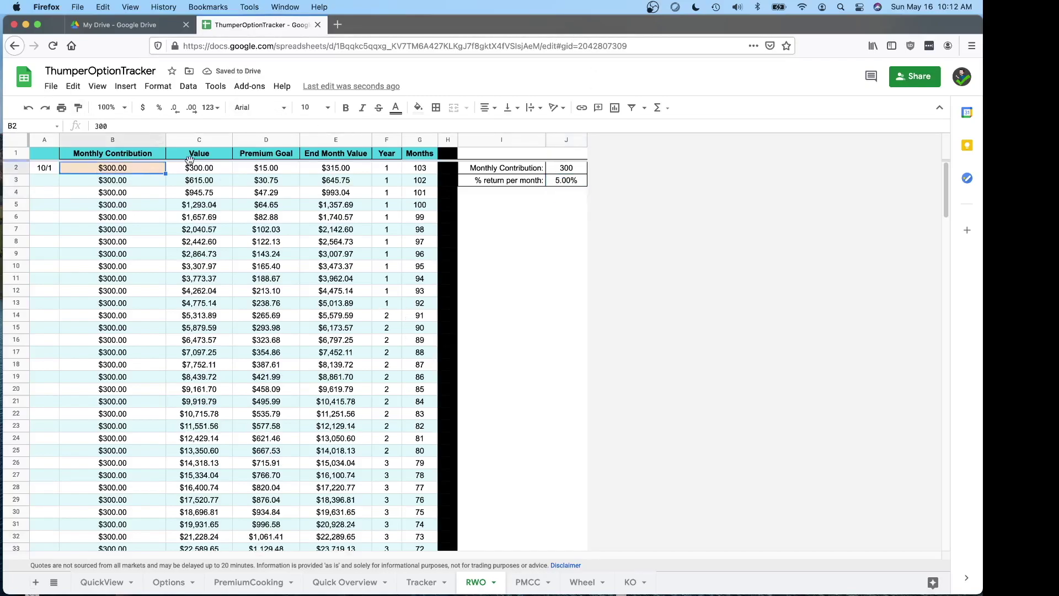
pyautogui.click(189, 168)
pyautogui.click(277, 170)
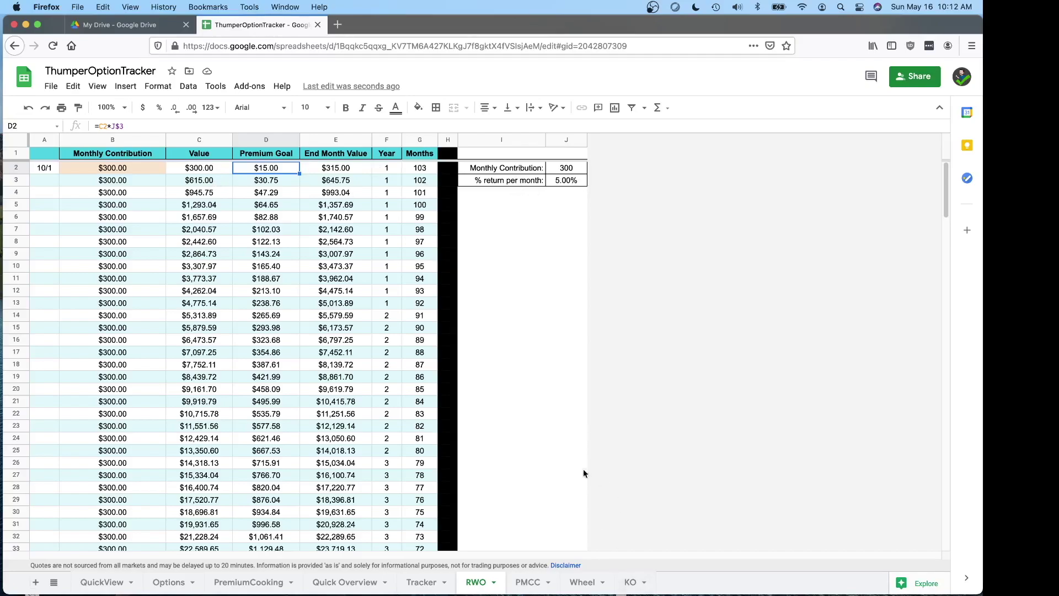
pyautogui.click(531, 585)
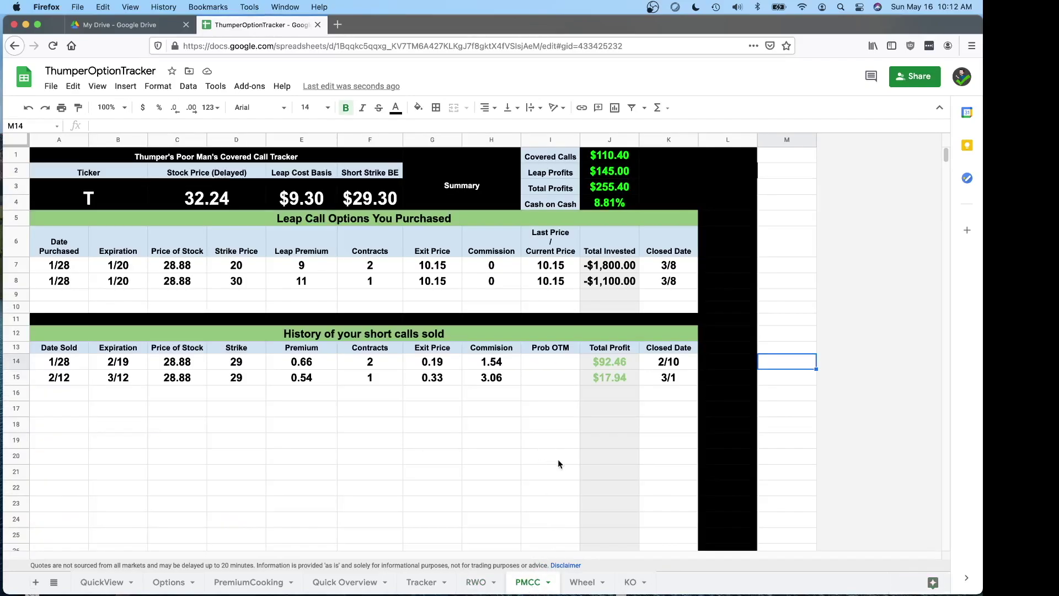
# Review the two leap call purchases and the short calls' premium through Prob OTM values.
pyautogui.moveTo(59, 265); pyautogui.dragTo(675, 312)
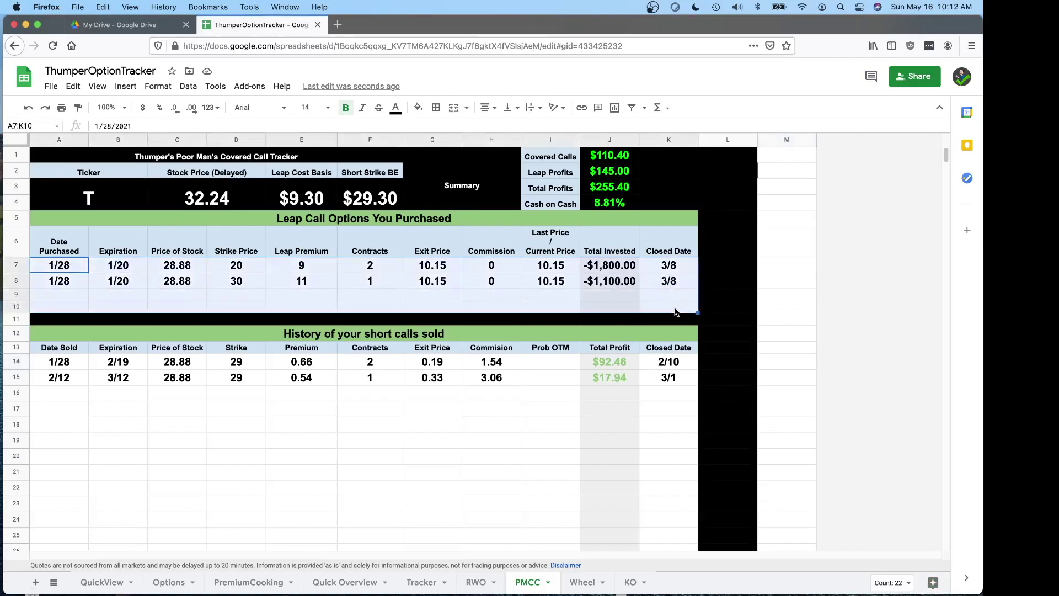
pyautogui.click(413, 305)
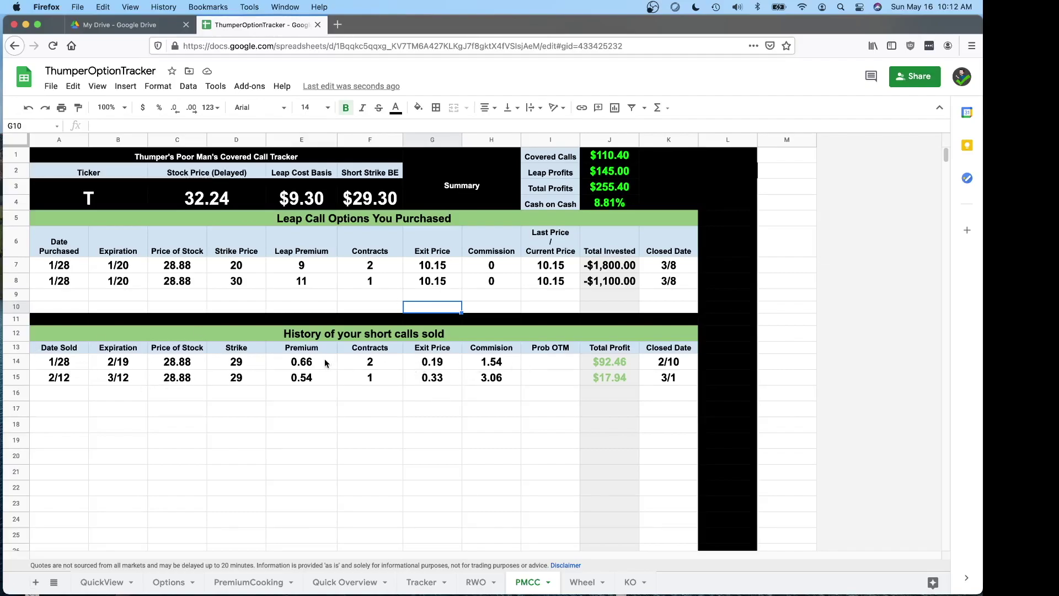
pyautogui.moveTo(325, 363); pyautogui.dragTo(555, 371)
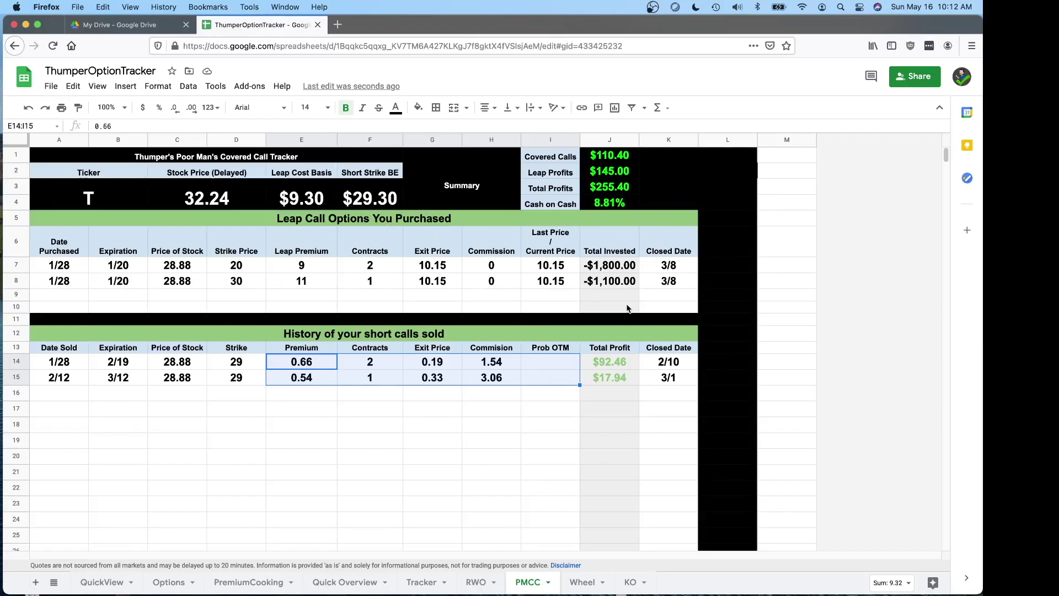
pyautogui.click(177, 390)
# Delete the 2/12 short call row from the short calls history.
pyautogui.click(82, 383)
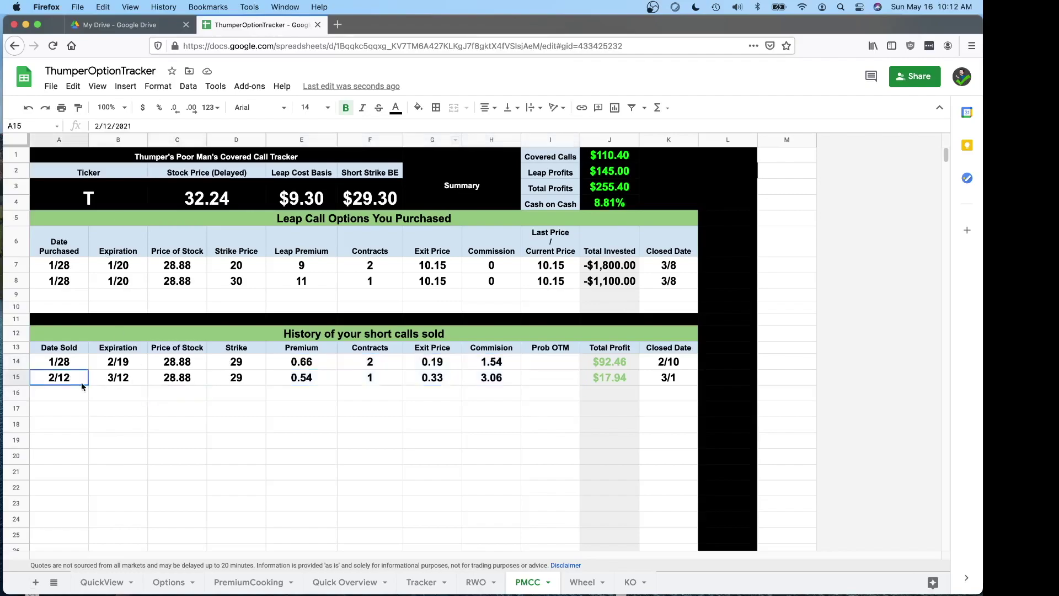
pyautogui.moveTo(82, 386); pyautogui.dragTo(670, 387)
pyautogui.press('Delete')
pyautogui.click(670, 380)
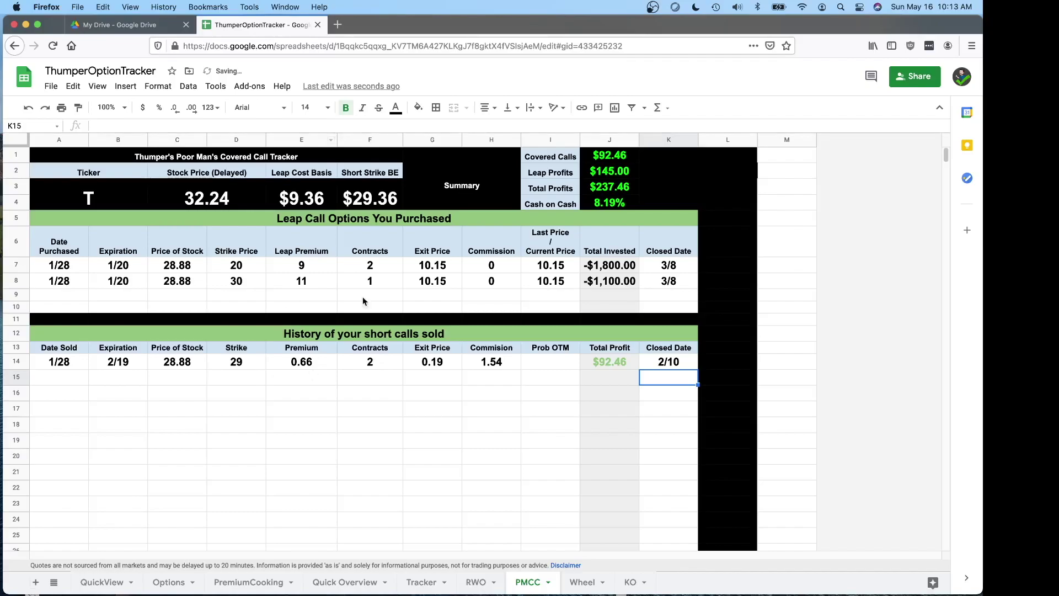
# Clear the 1/28 short call's figures in row 14, then inspect the Short Strike BE formula.
pyautogui.click(328, 367)
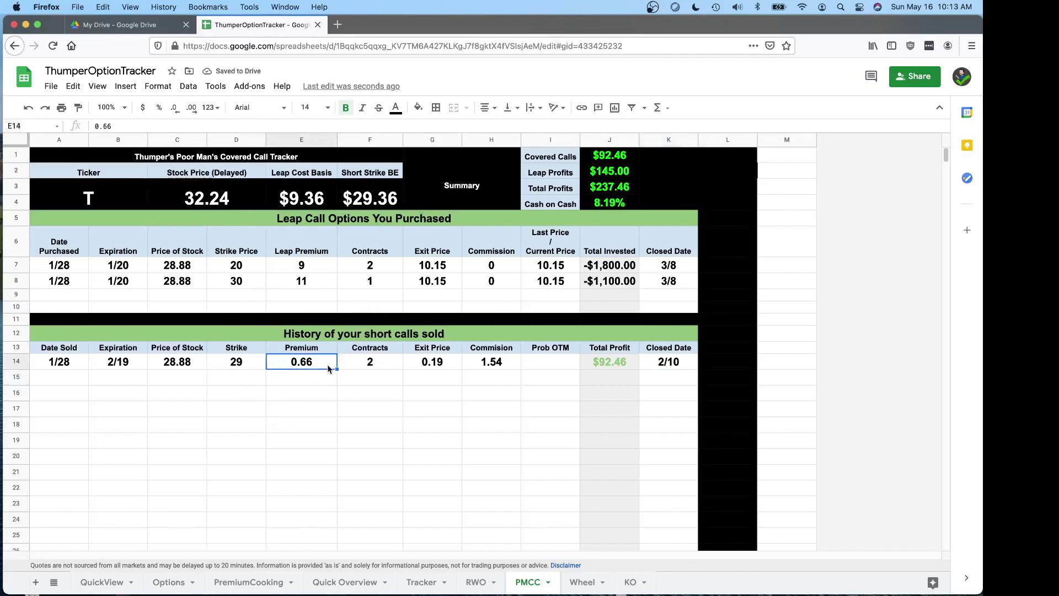
pyautogui.press('Delete')
pyautogui.press('Tab')
pyautogui.press('Delete')
pyautogui.press('Tab')
pyautogui.press('Delete')
pyautogui.press('Tab')
pyautogui.press('Delete')
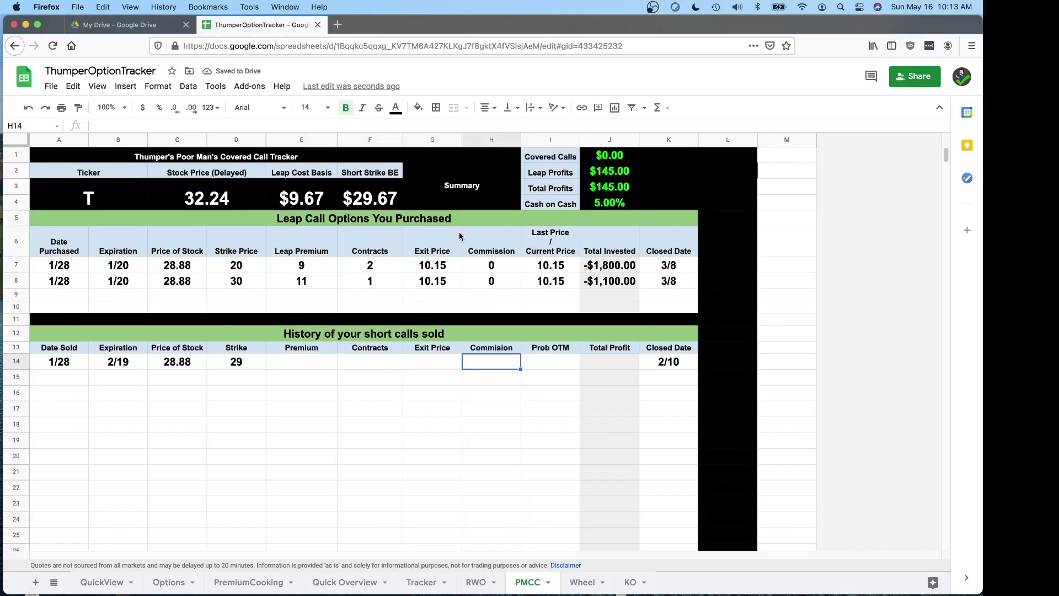
pyautogui.click(239, 362)
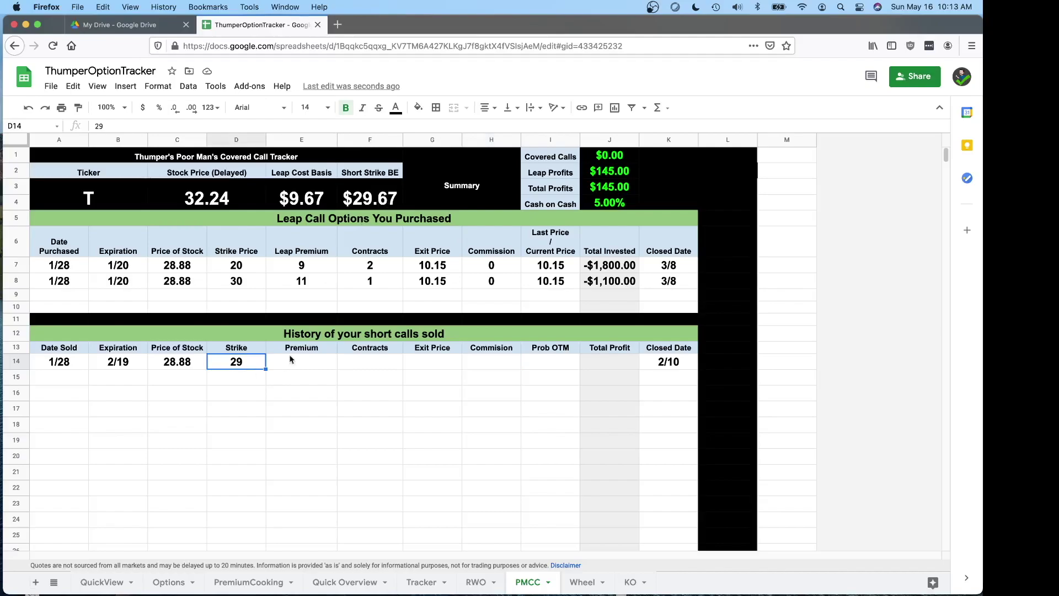
pyautogui.click(365, 205)
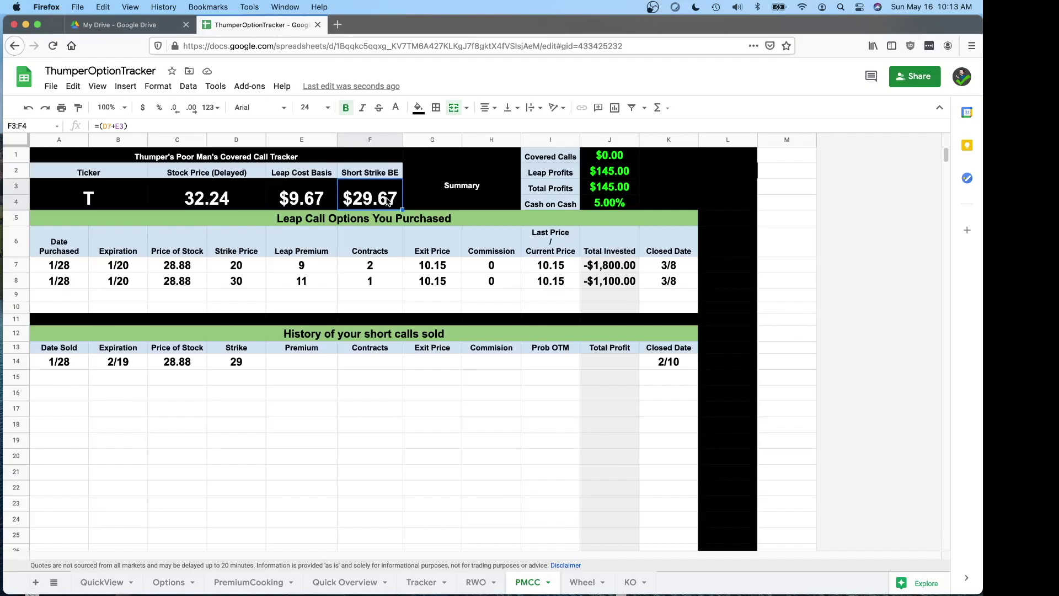
# Undo the deletions to restore row 14 and the 2/12 short call entry.
pyautogui.click(378, 440)
pyautogui.press('super+z')
pyautogui.press('super+z')
pyautogui.press('super+z')
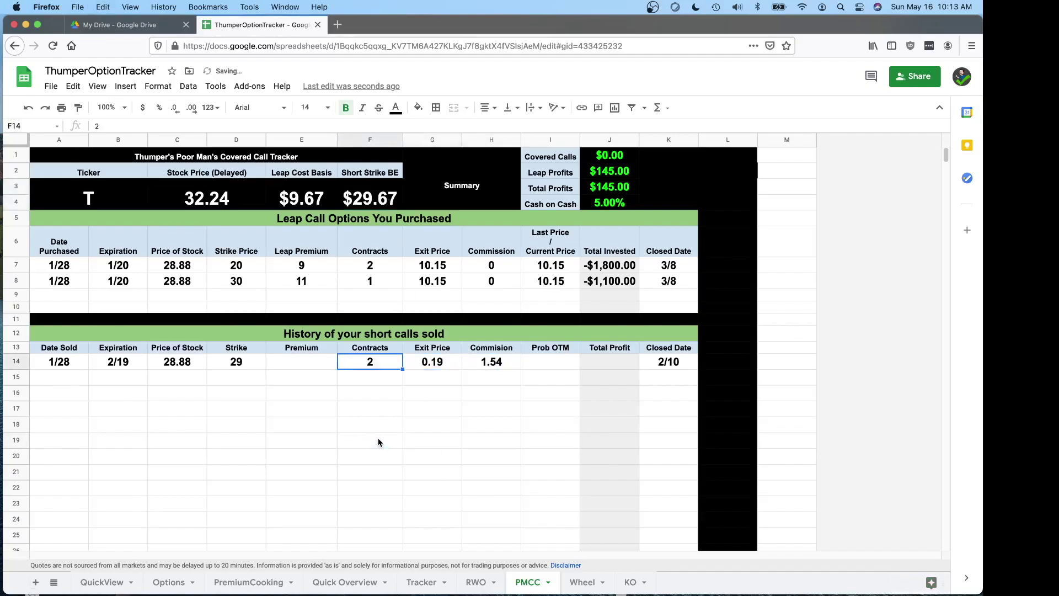
pyautogui.press('super+z')
pyautogui.press('super+z')
pyautogui.press('super+z')
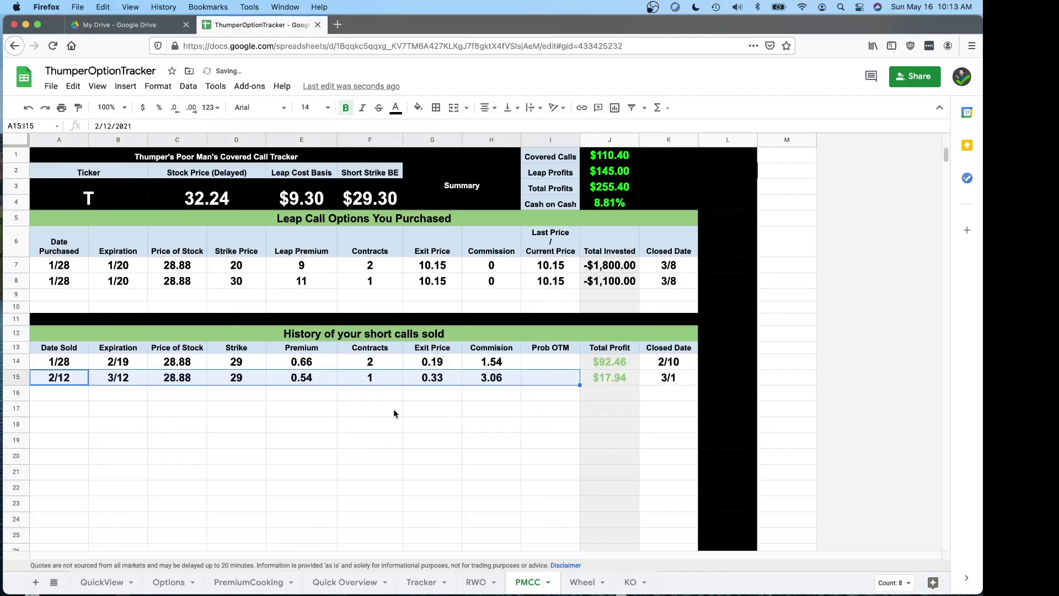
# Duplicate the PMCC sheet.
pyautogui.click(453, 431)
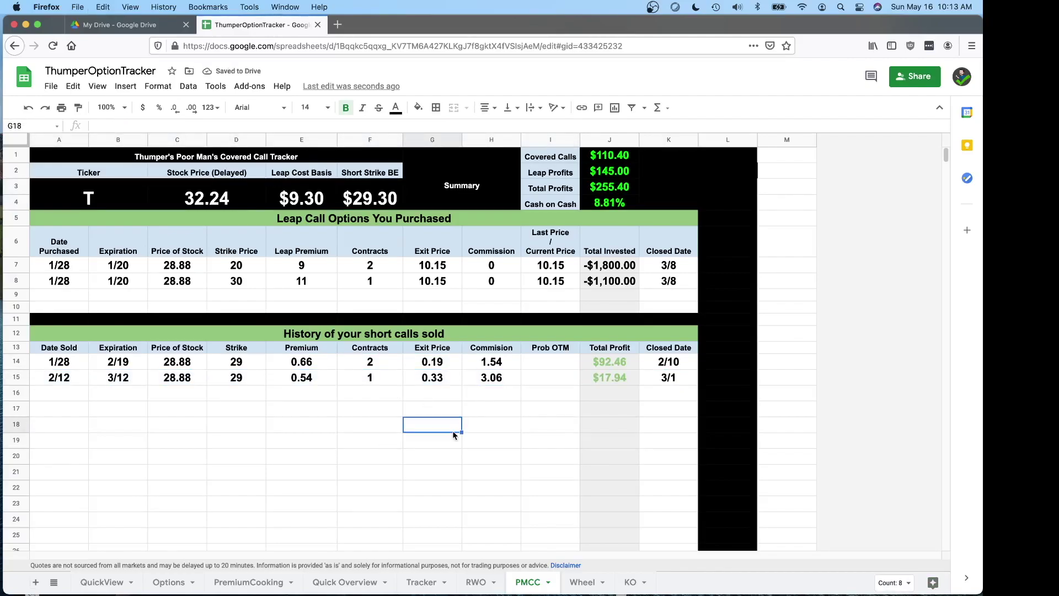
pyautogui.rightClick(536, 586)
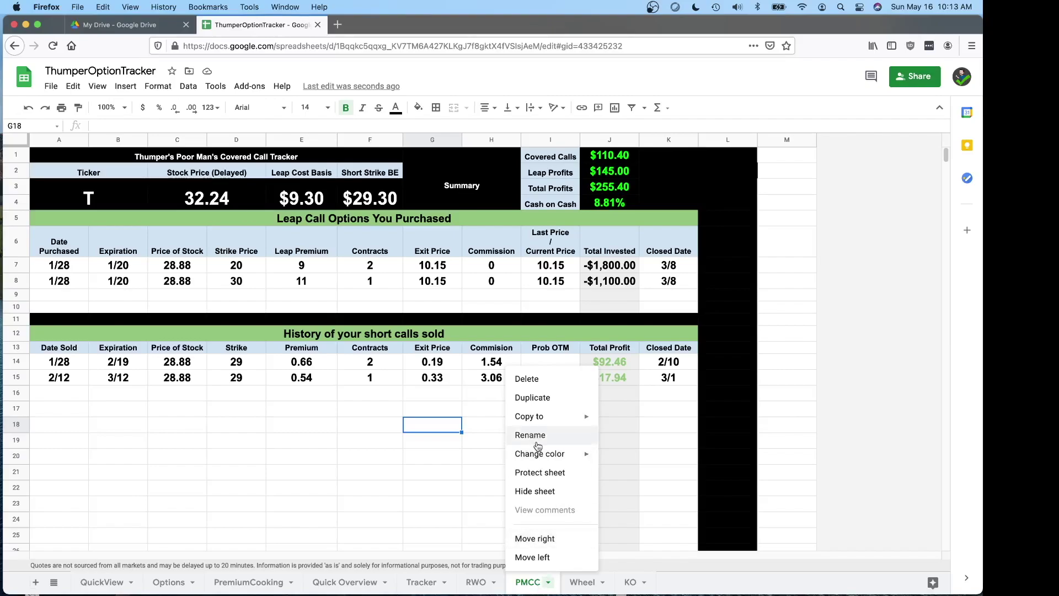
pyautogui.click(538, 398)
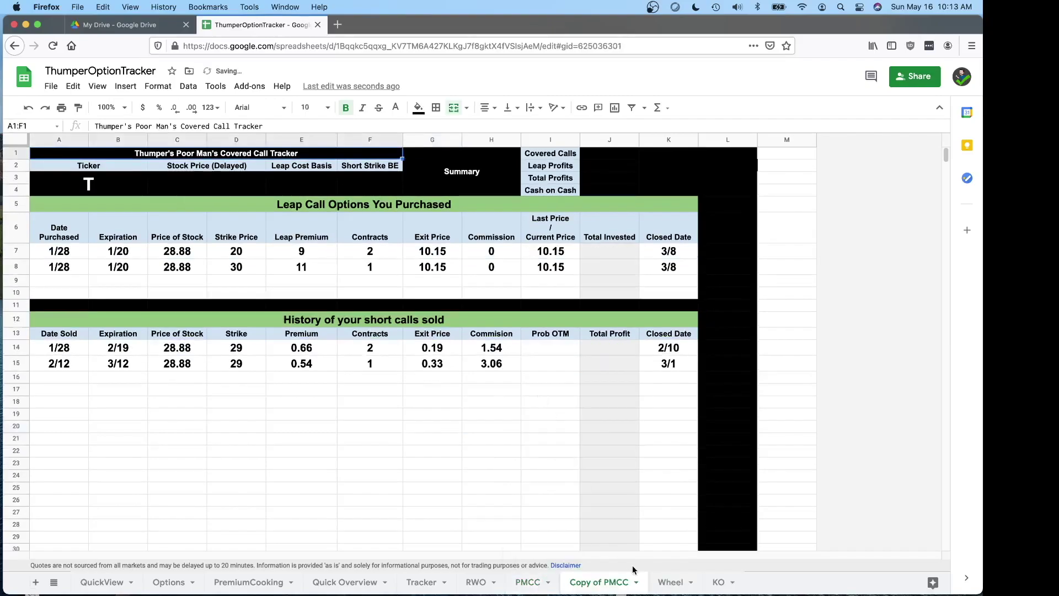
# Rename the Copy of PMCC sheet to MSFT.
pyautogui.rightClick(604, 583)
pyautogui.click(596, 436)
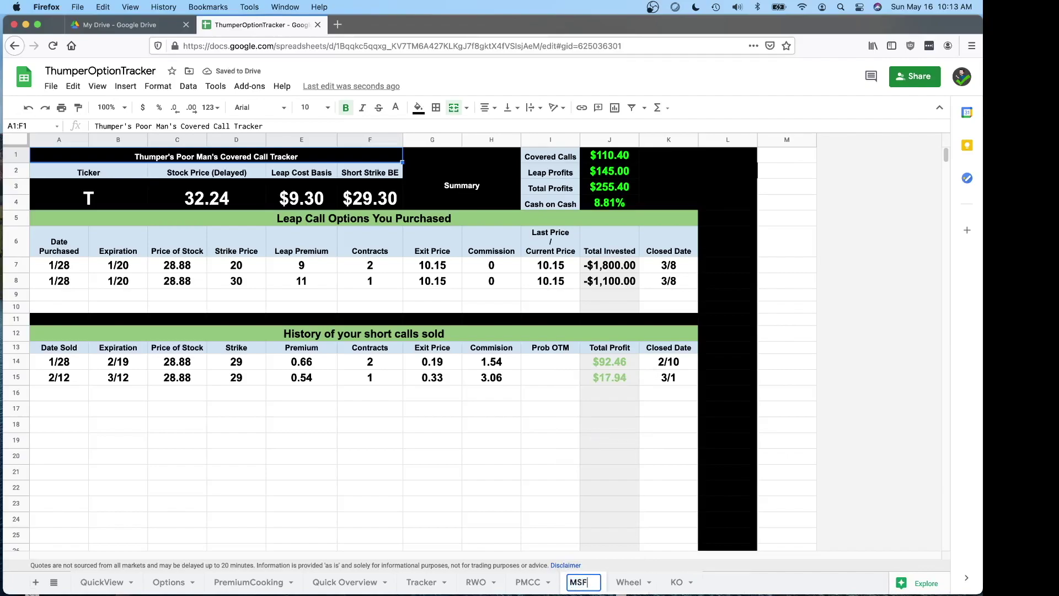
pyautogui.write('T')
pyautogui.press('Return')
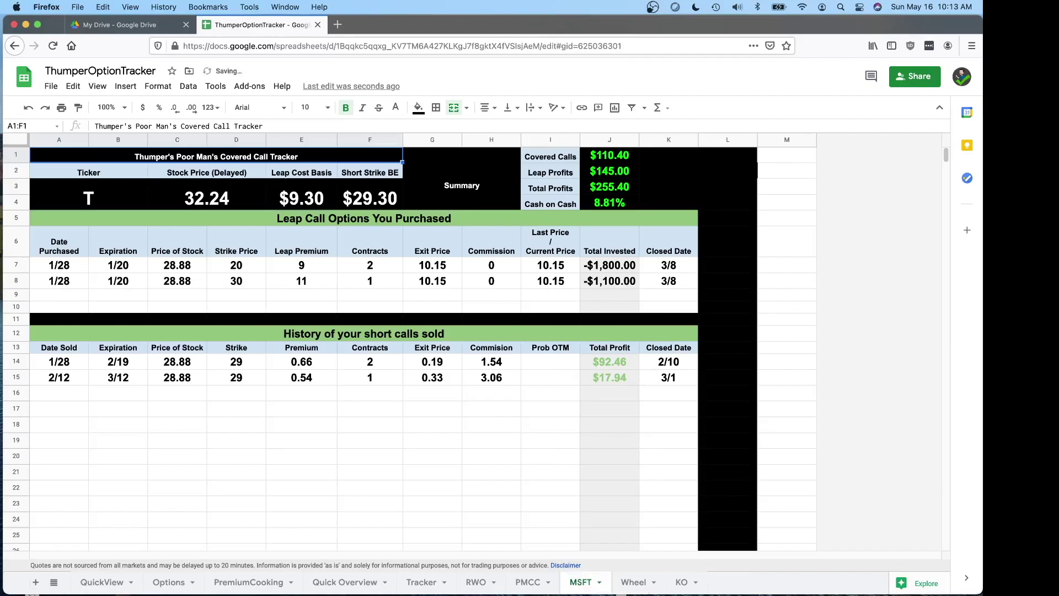
pyautogui.click(88, 197)
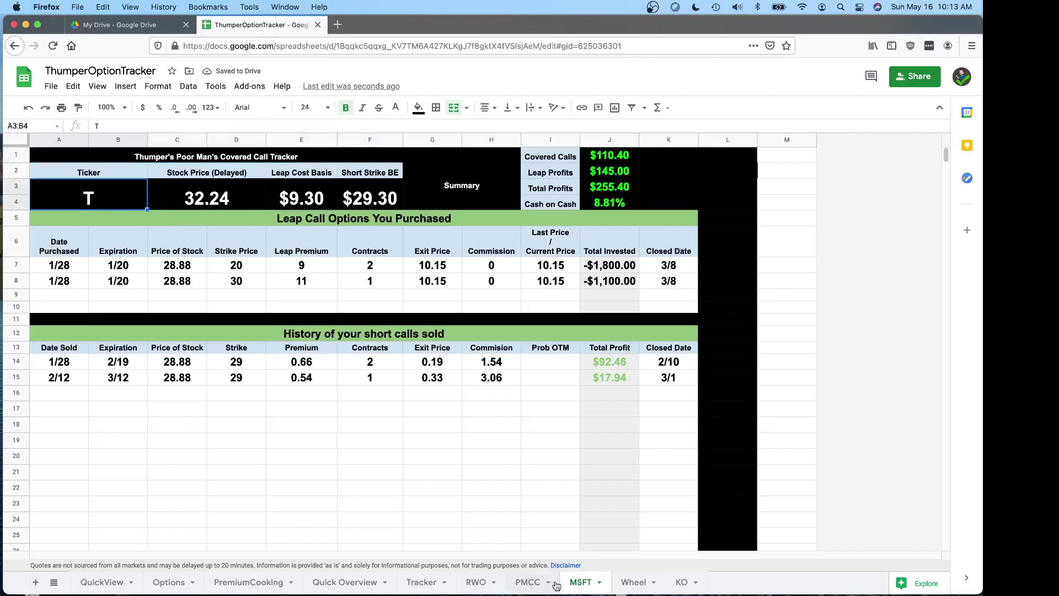
# Enter ticker MSFT and set the leap strike in D7 to 248.
pyautogui.write('MSFT')
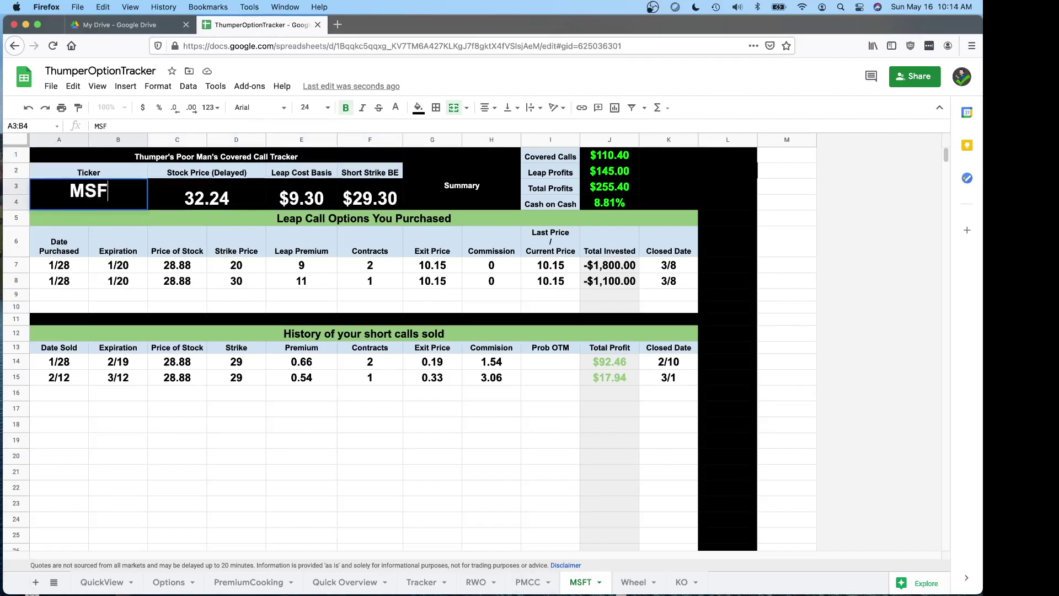
pyautogui.press('Return')
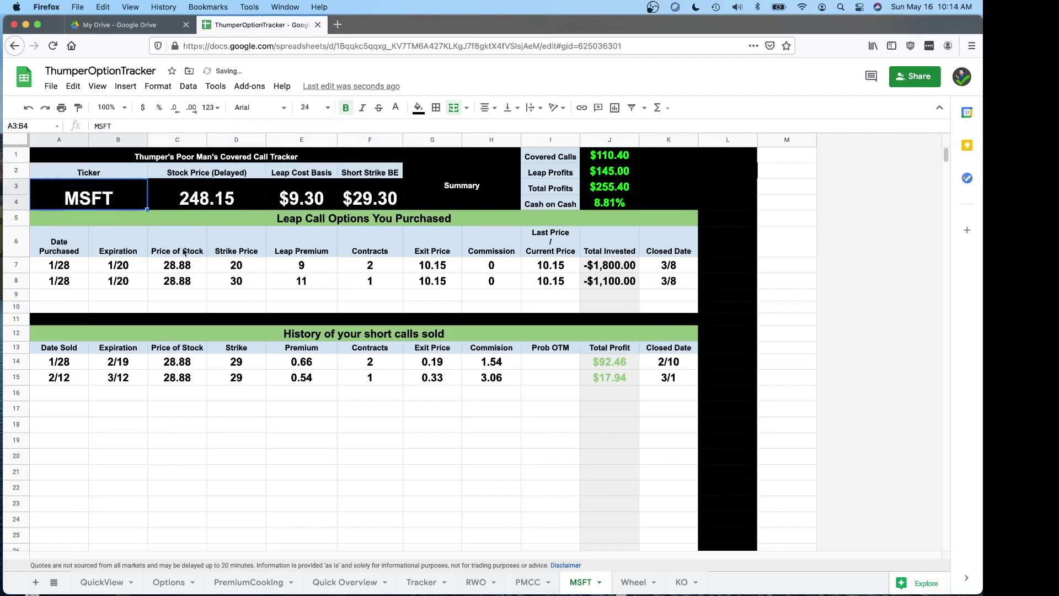
pyautogui.moveTo(138, 265); pyautogui.dragTo(609, 268)
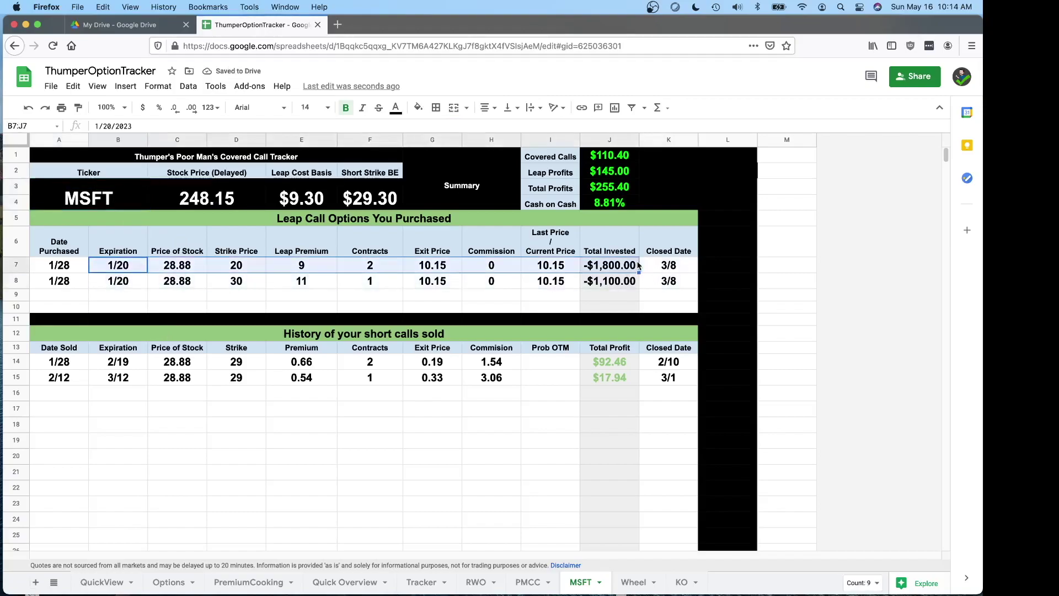
pyautogui.click(238, 267)
pyautogui.write('248')
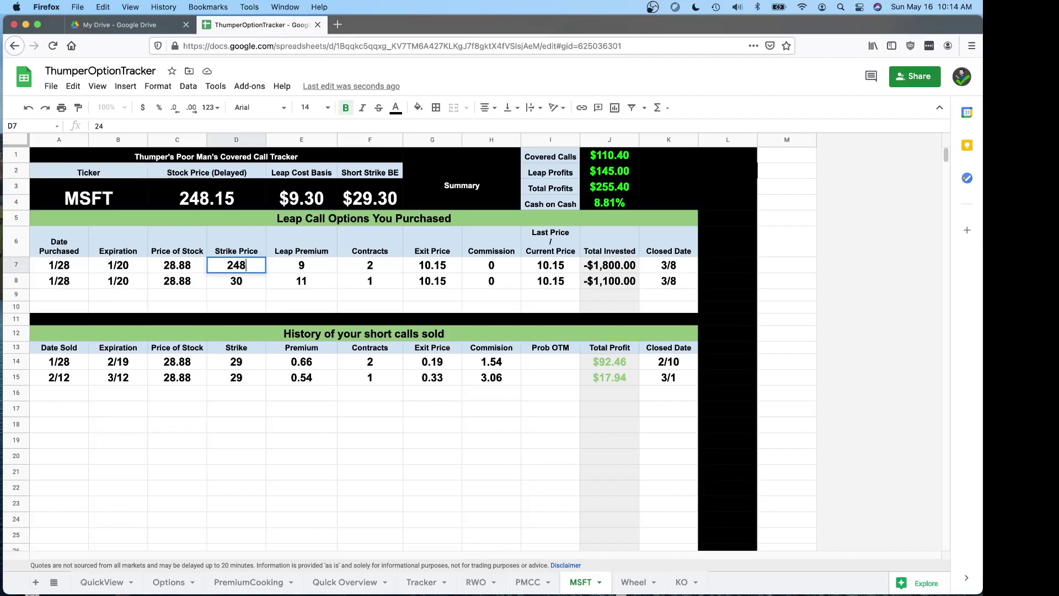
pyautogui.press('Tab')
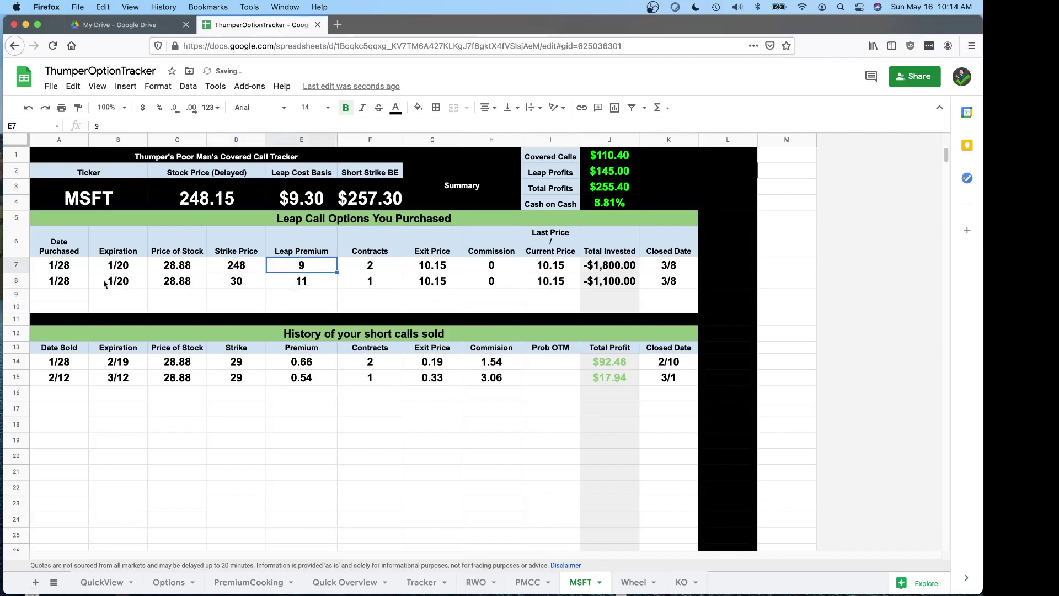
# Clear the second leap purchase row.
pyautogui.moveTo(59, 283); pyautogui.dragTo(551, 282)
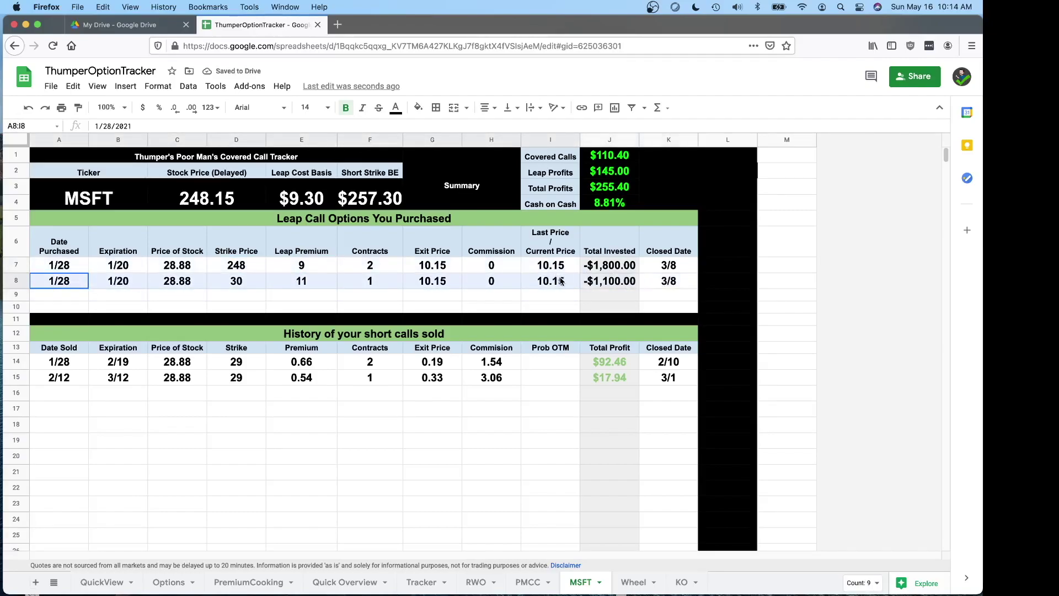
pyautogui.press('Delete')
pyautogui.click(668, 280)
pyautogui.press('Delete')
pyautogui.click(609, 280)
pyautogui.press('Delete')
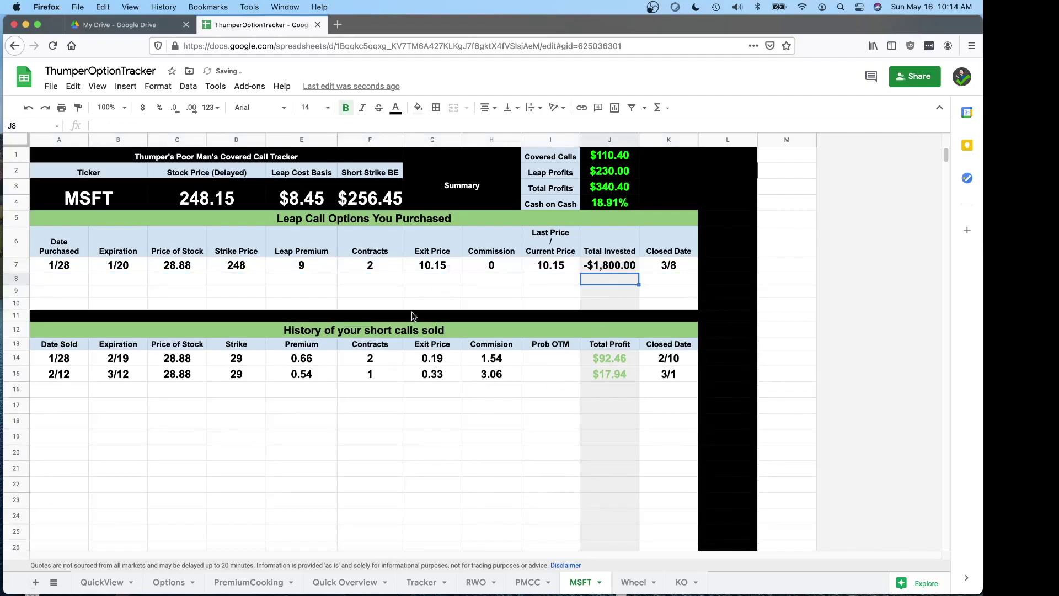
# Clear the second short call row and review the breakeven formula and D7 strike.
pyautogui.moveTo(56, 379); pyautogui.dragTo(657, 378)
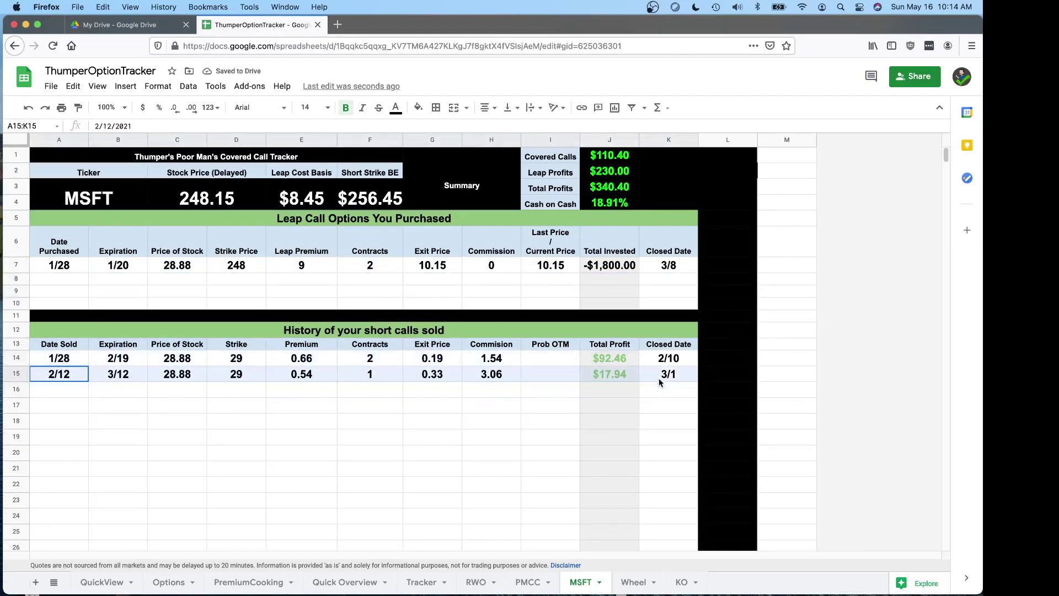
pyautogui.press('Delete')
pyautogui.click(502, 390)
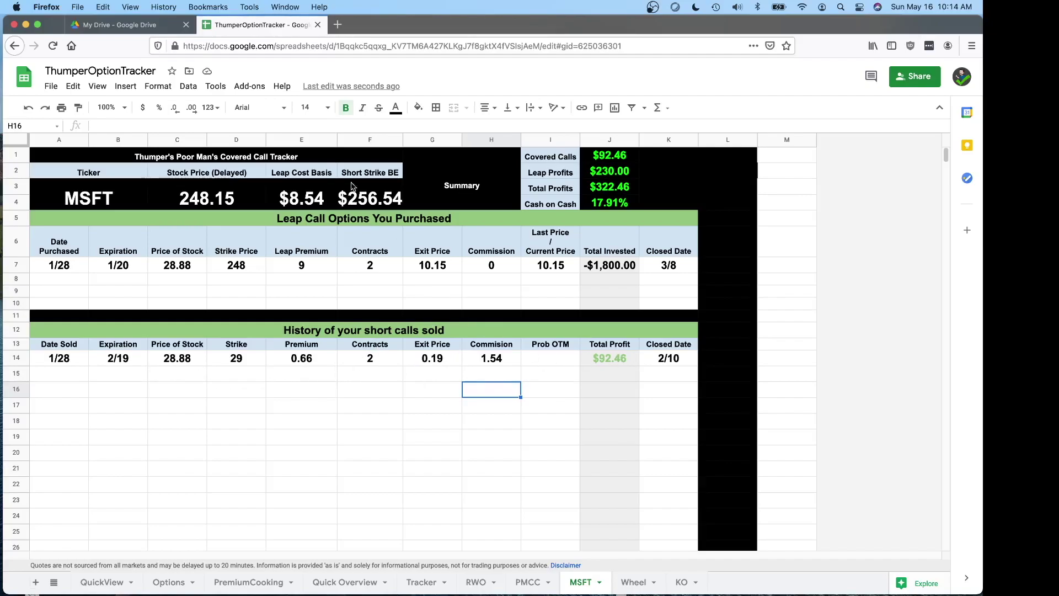
pyautogui.click(366, 204)
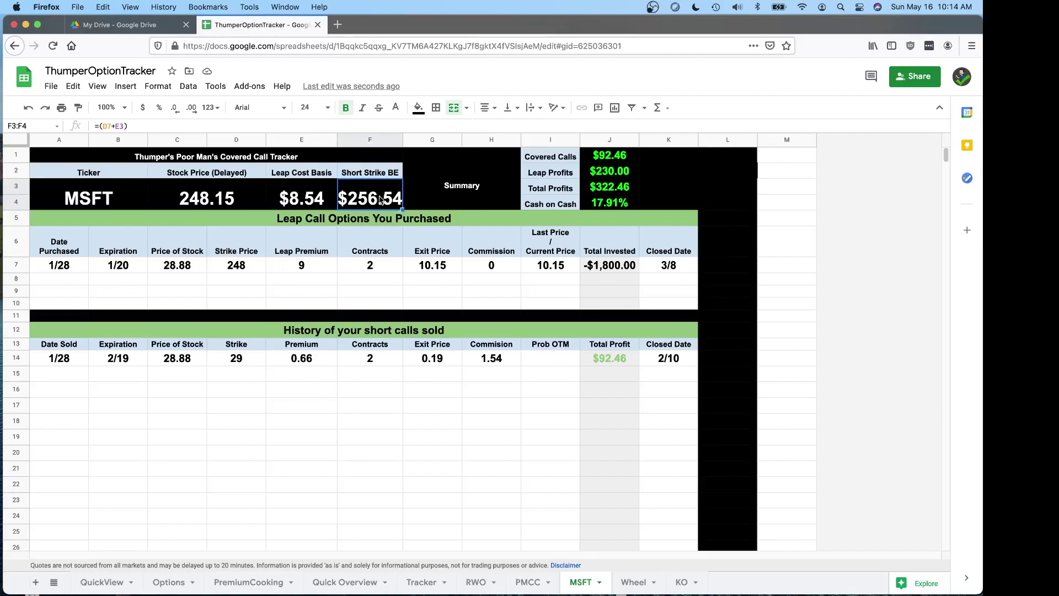
pyautogui.click(236, 263)
# Change the first short call's expiration to 6/20.
pyautogui.click(120, 362)
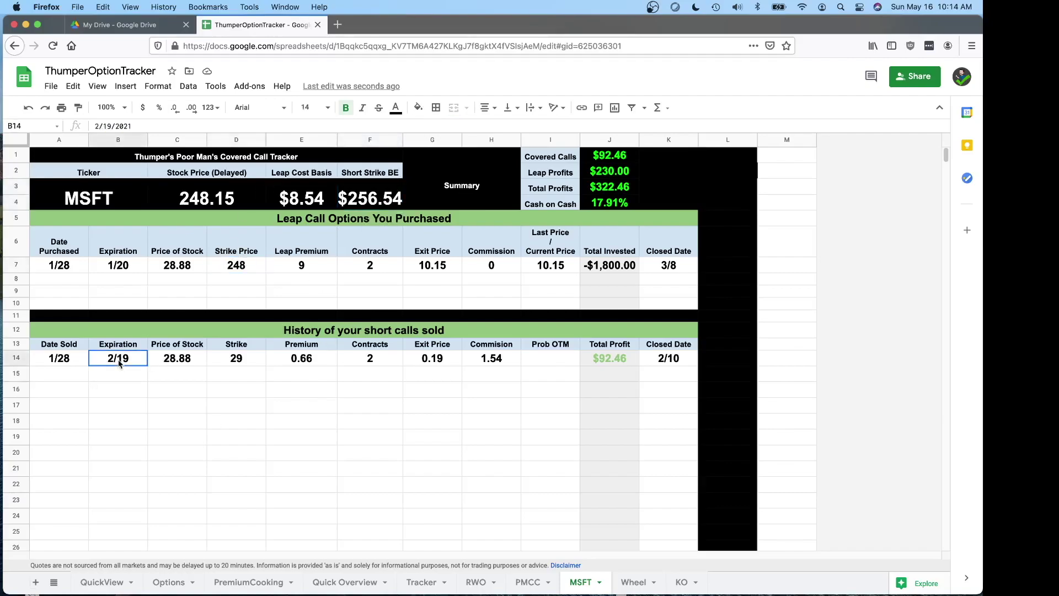
pyautogui.write('4/')
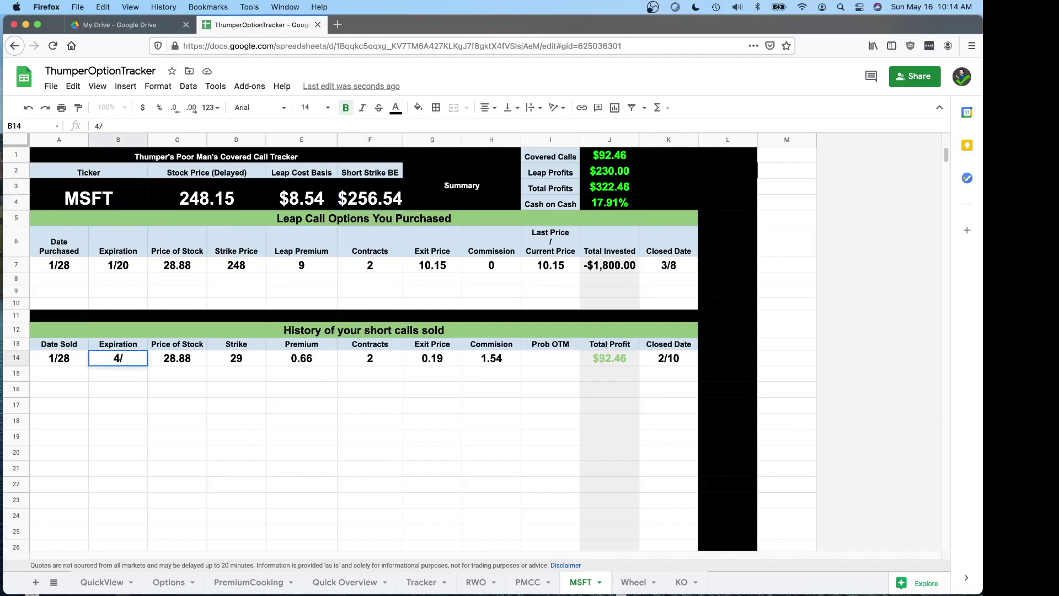
pyautogui.write('20')
pyautogui.press('BackSpace')
pyautogui.press('BackSpace')
pyautogui.press('BackSpace')
pyautogui.press('BackSpace')
pyautogui.write('6/20')
pyautogui.press('Return')
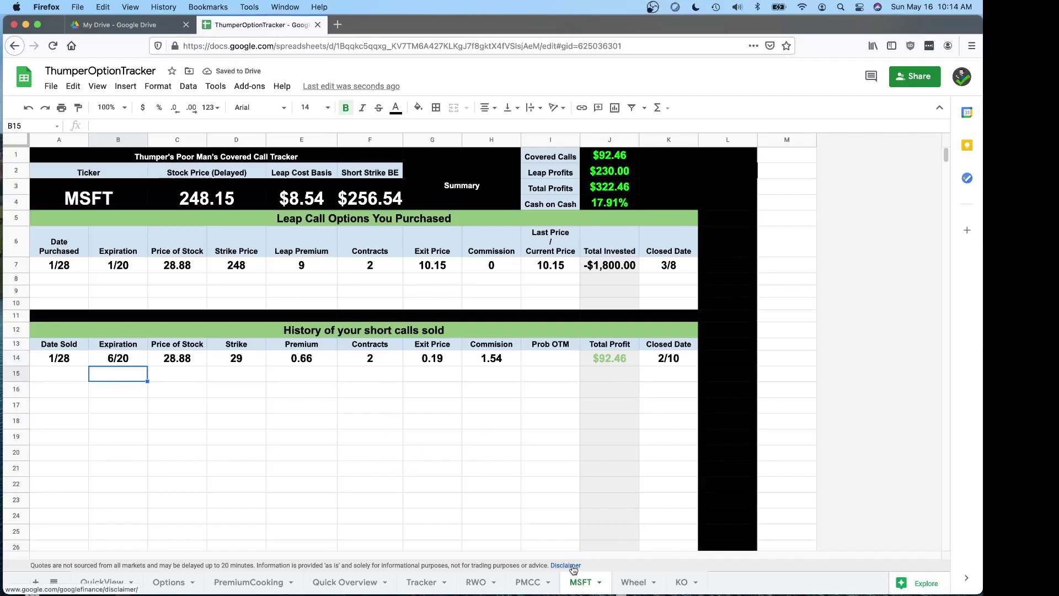
# Glance at the PMCC sheet, return to MSFT, then open the Wheel sheet tracking T.
pyautogui.click(528, 583)
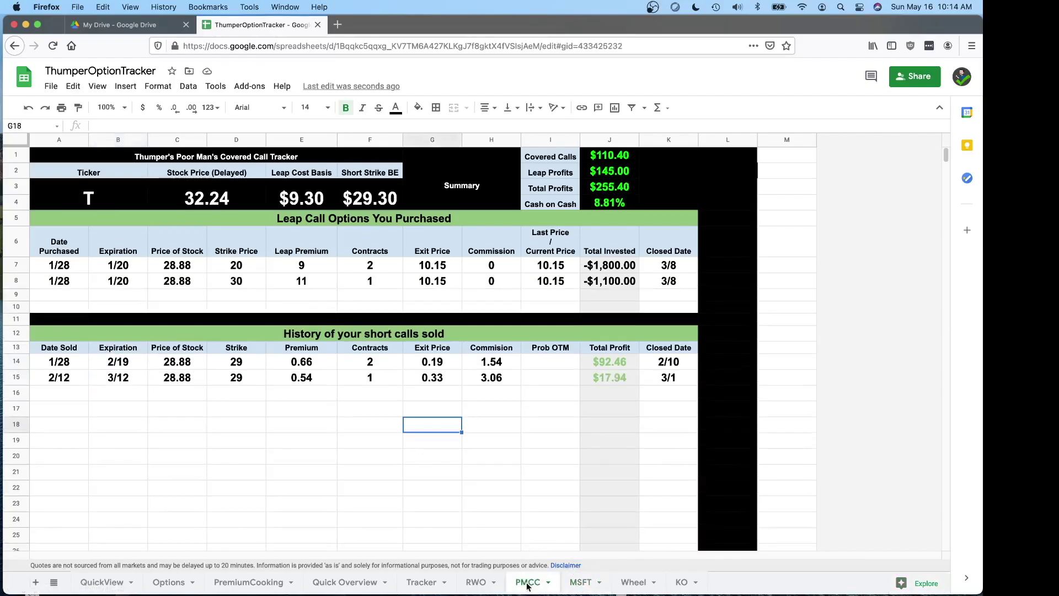
pyautogui.rightClick(528, 584)
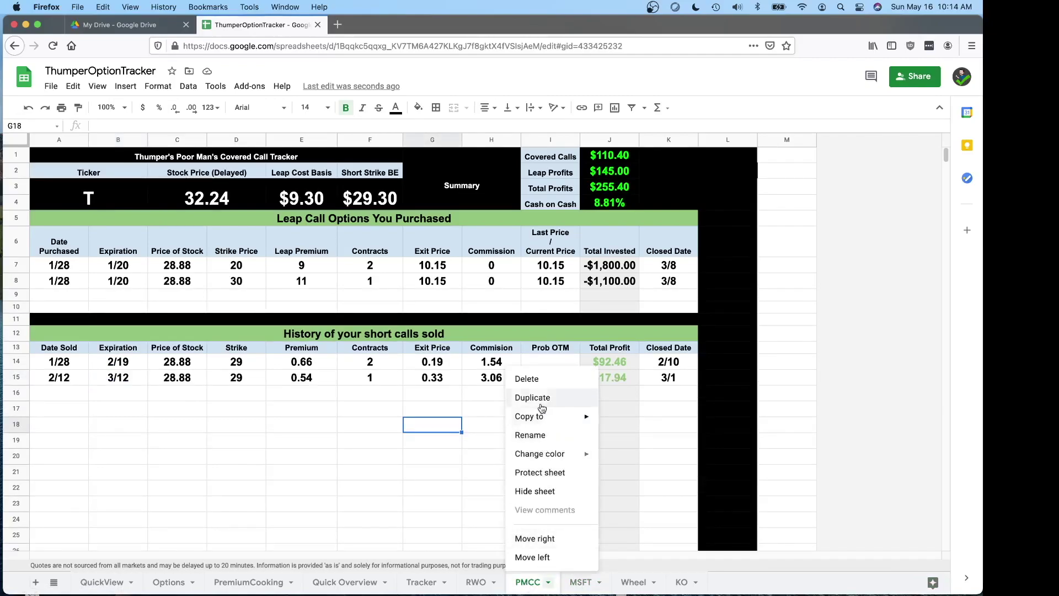
pyautogui.click(664, 472)
pyautogui.click(582, 582)
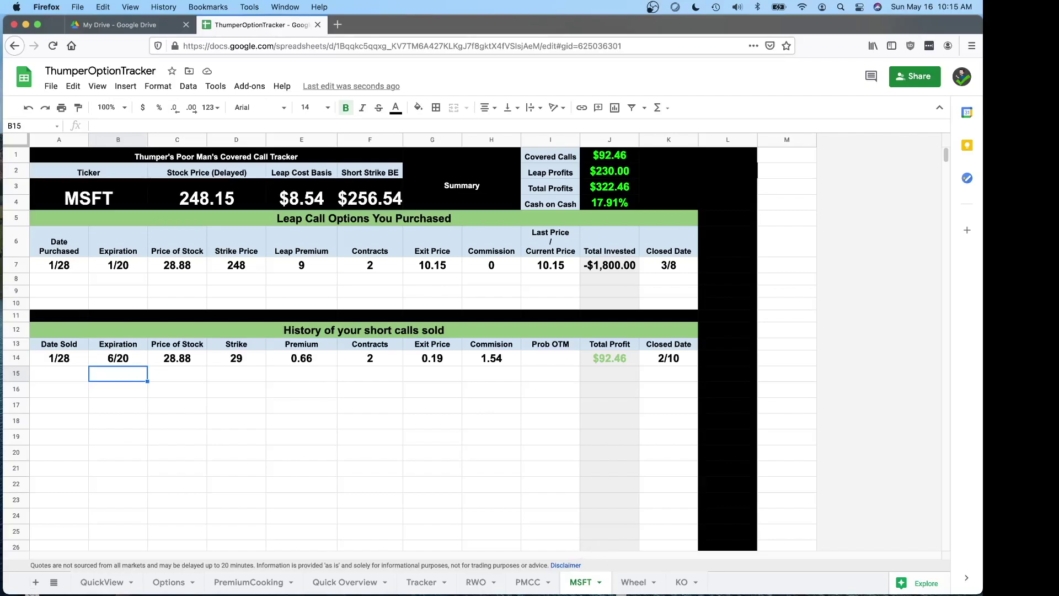
pyautogui.click(635, 583)
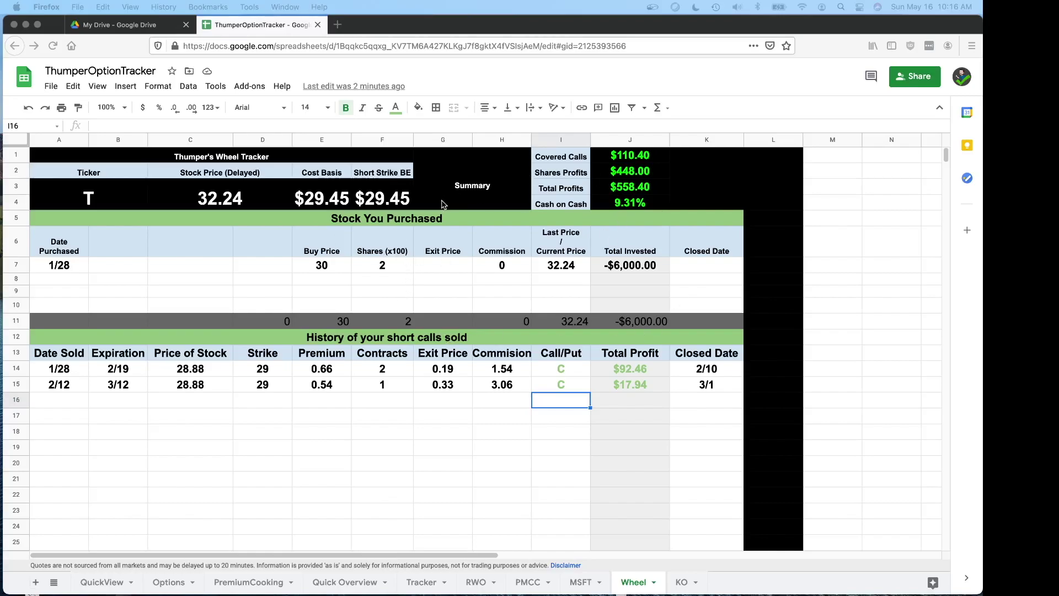
# Check the buy price and share count, then fill totals row 11 with black.
pyautogui.click(342, 266)
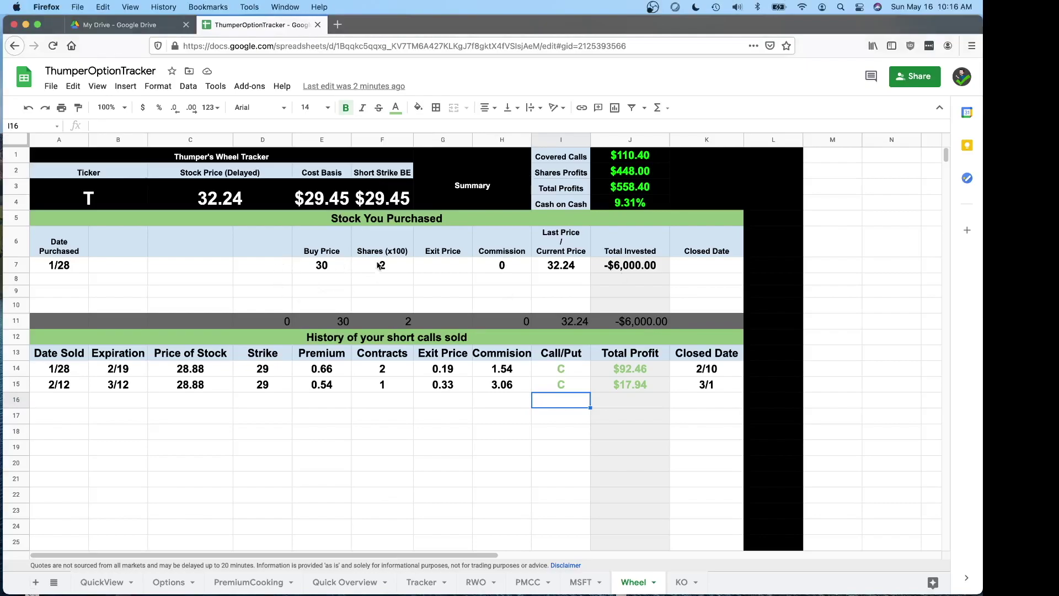
pyautogui.click(329, 266)
pyautogui.click(396, 268)
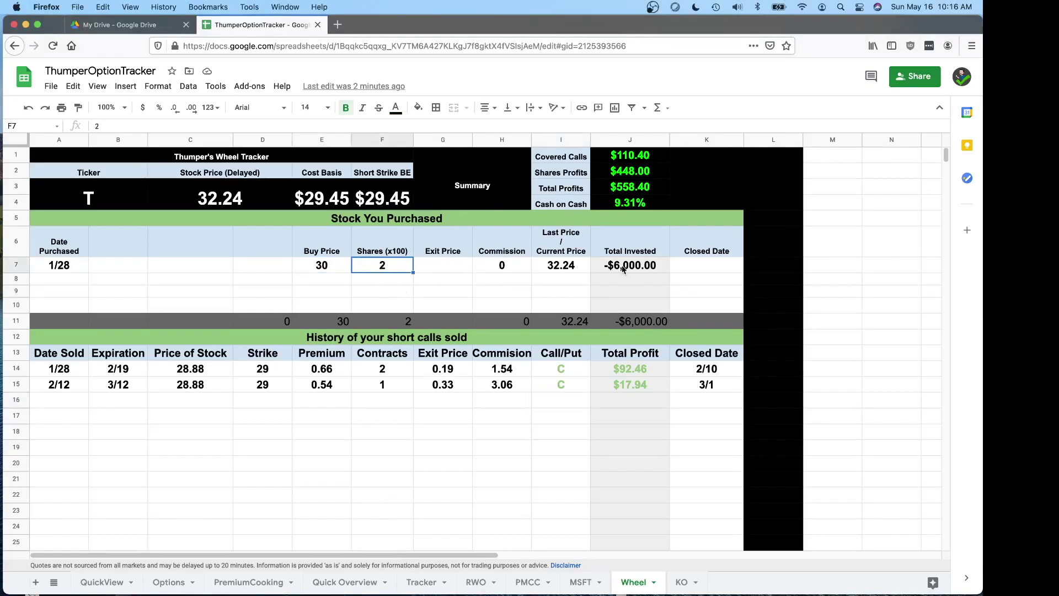
pyautogui.click(22, 322)
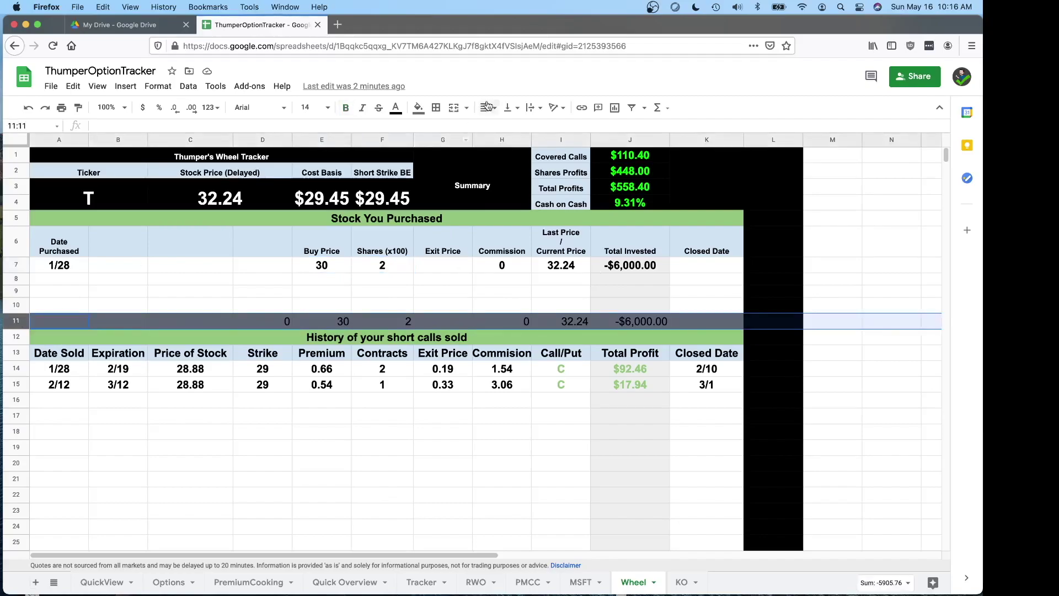
pyautogui.click(418, 107)
pyautogui.click(426, 152)
pyautogui.click(630, 280)
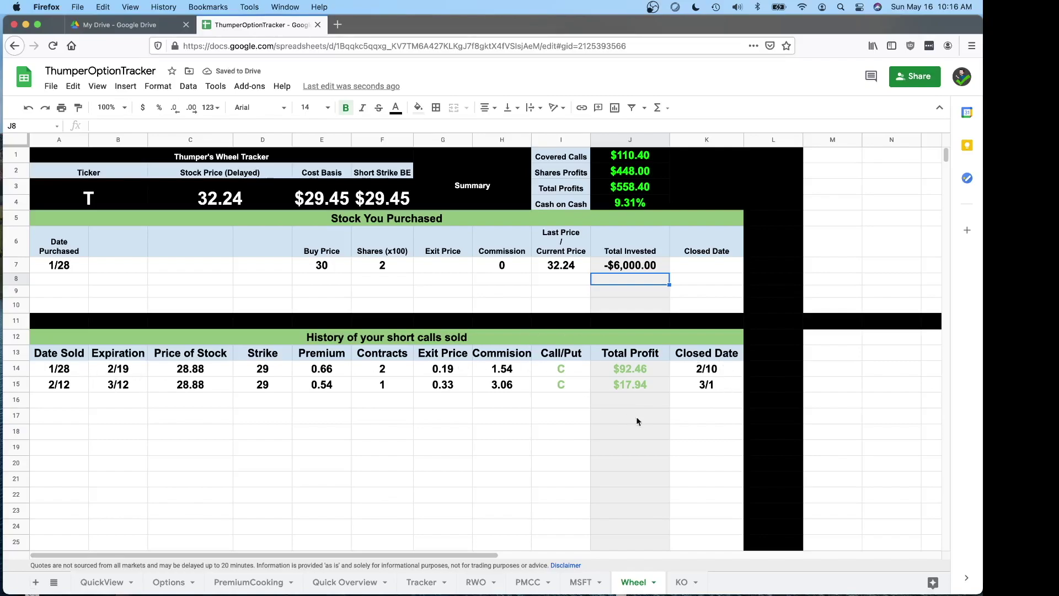
# Enter P in the Call/Put column cell I16.
pyautogui.click(559, 401)
pyautogui.write('P')
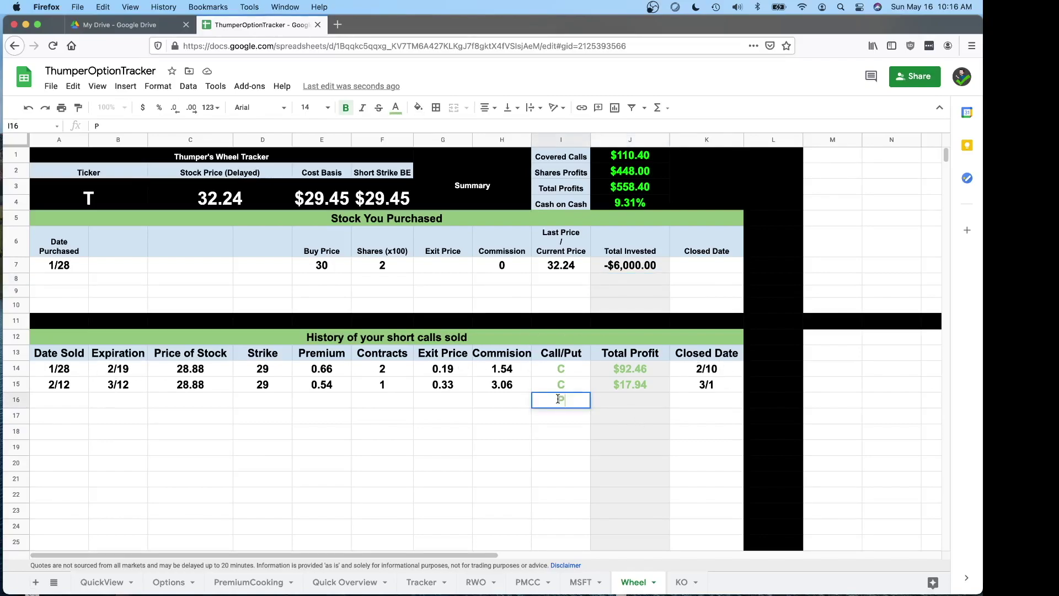
pyautogui.press('Return')
pyautogui.click(561, 400)
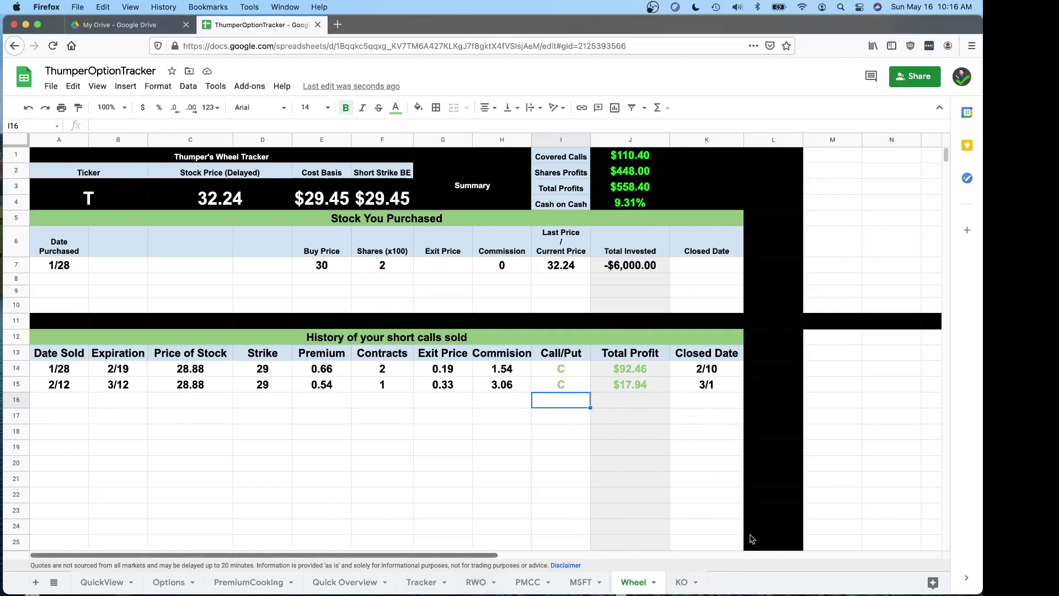
pyautogui.click(97, 584)
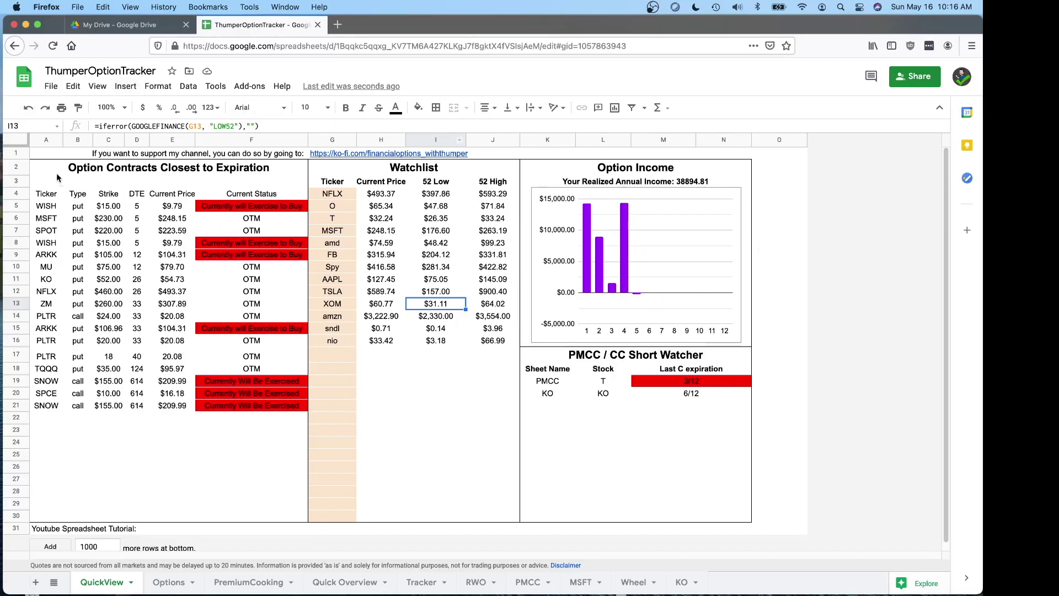
pyautogui.moveTo(57, 178); pyautogui.dragTo(264, 441)
pyautogui.click(148, 446)
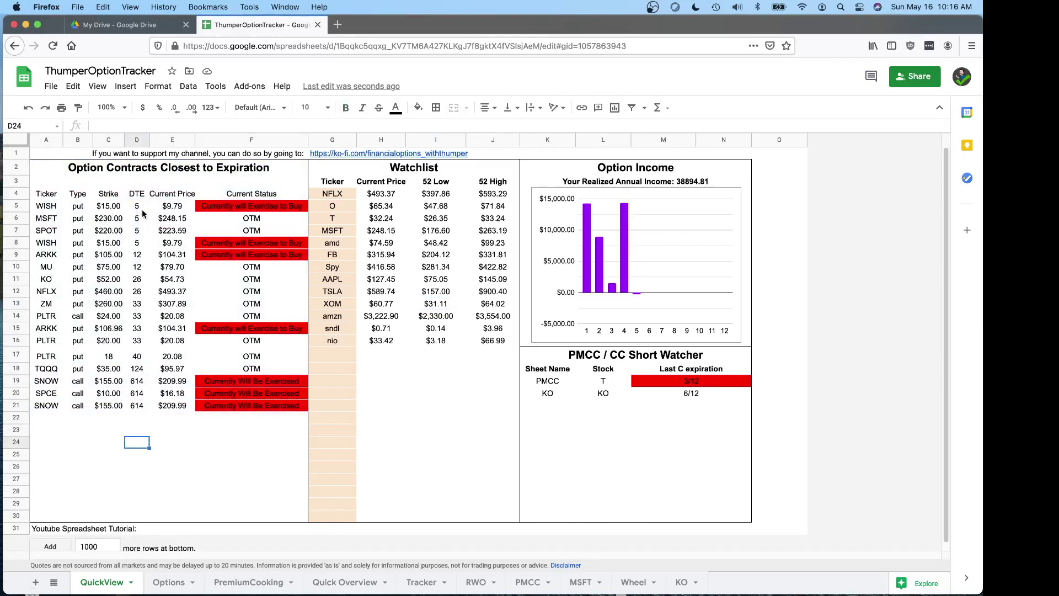
pyautogui.click(279, 210)
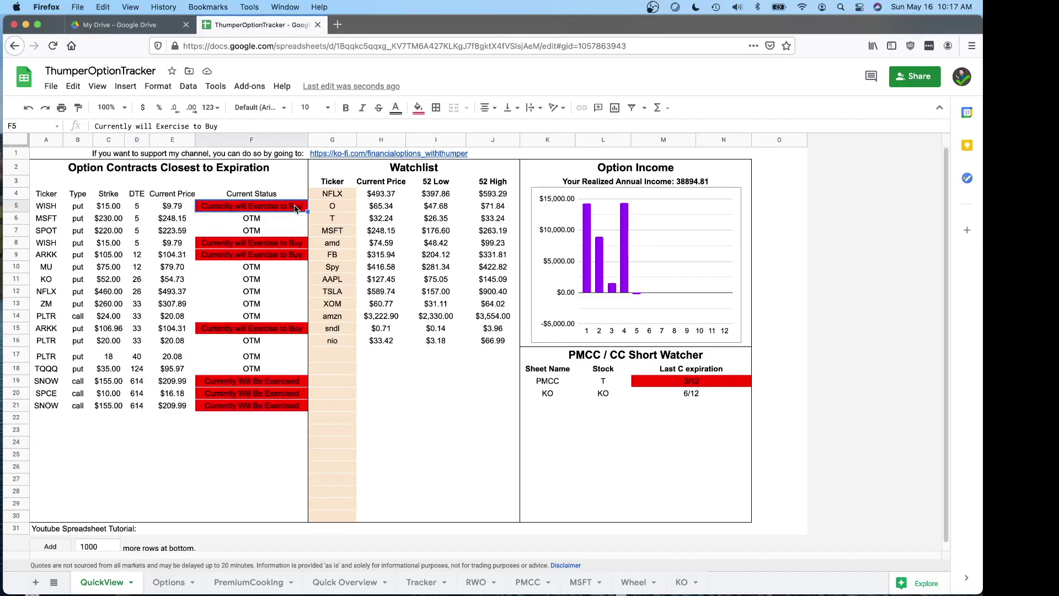
pyautogui.click(275, 218)
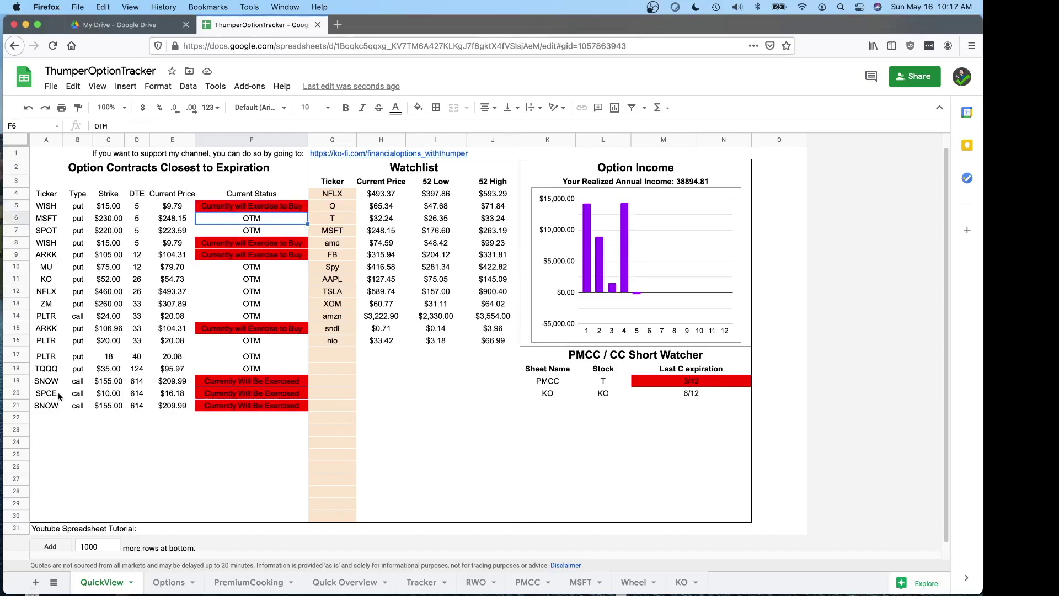
pyautogui.moveTo(53, 384); pyautogui.dragTo(254, 407)
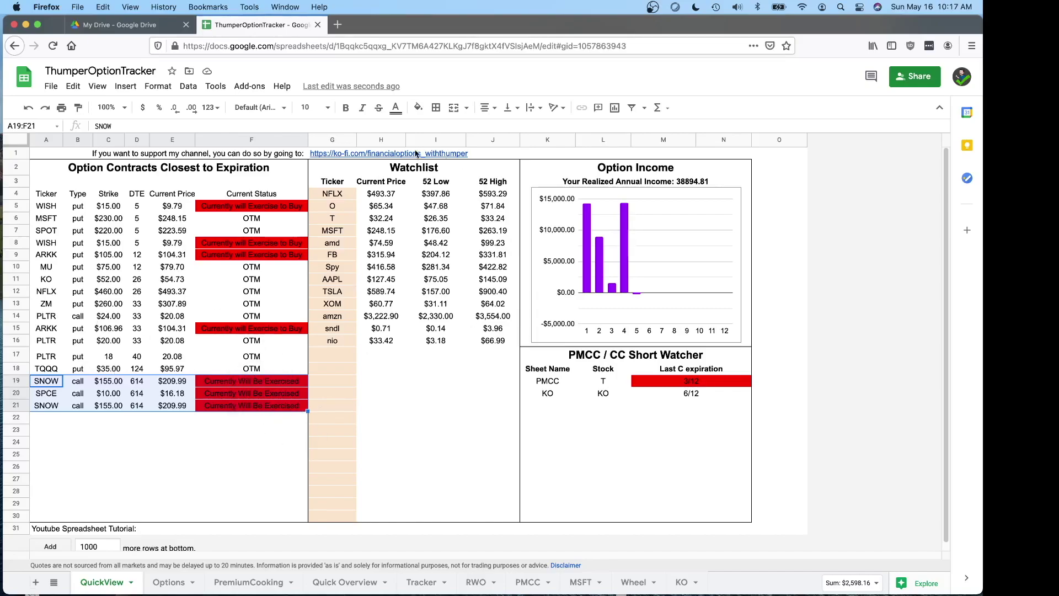
pyautogui.click(336, 208)
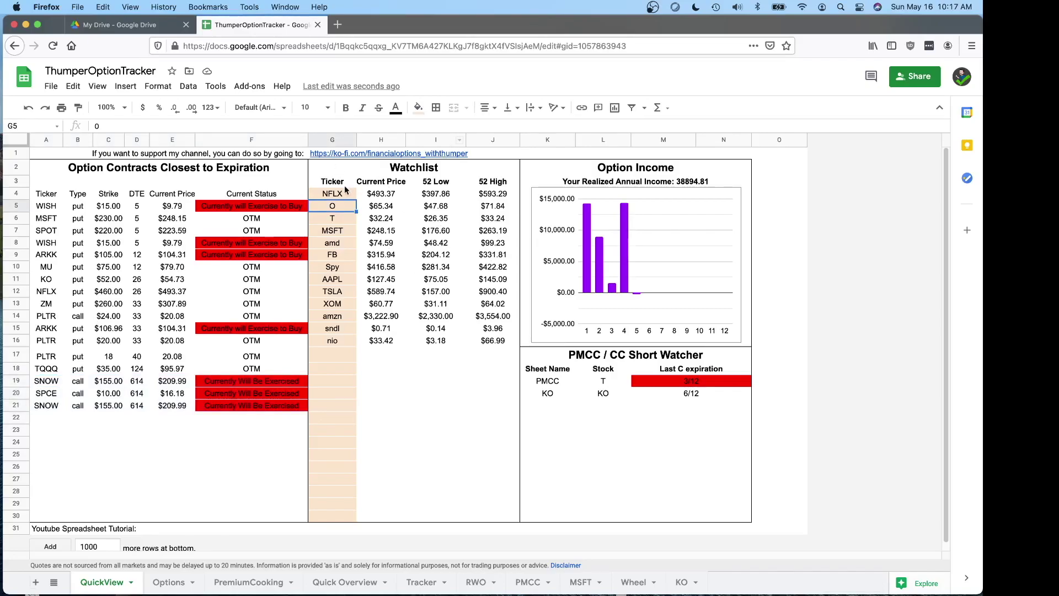
pyautogui.click(342, 195)
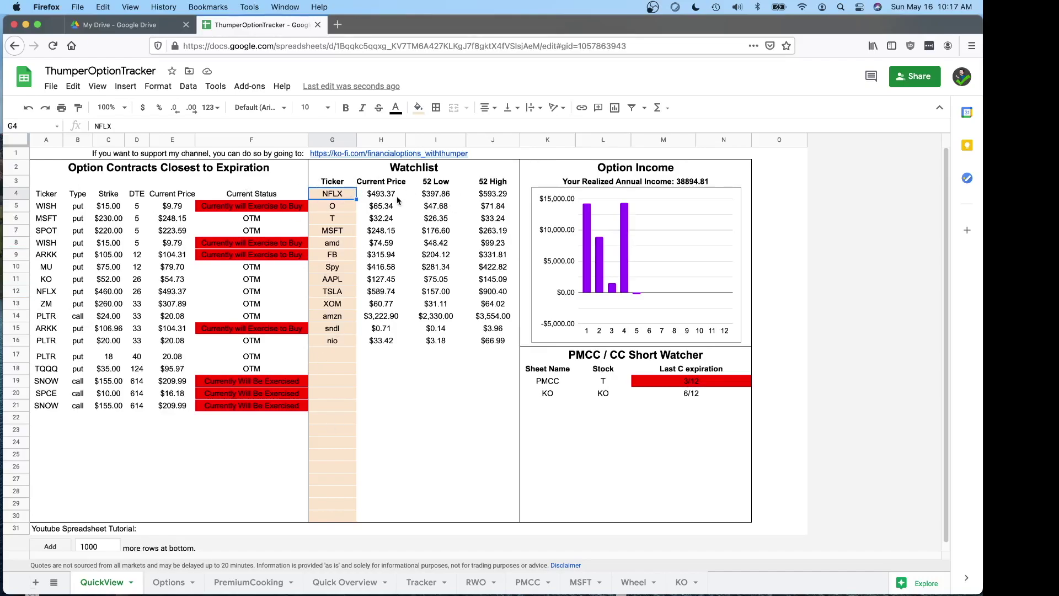
pyautogui.moveTo(381, 194); pyautogui.dragTo(381, 304)
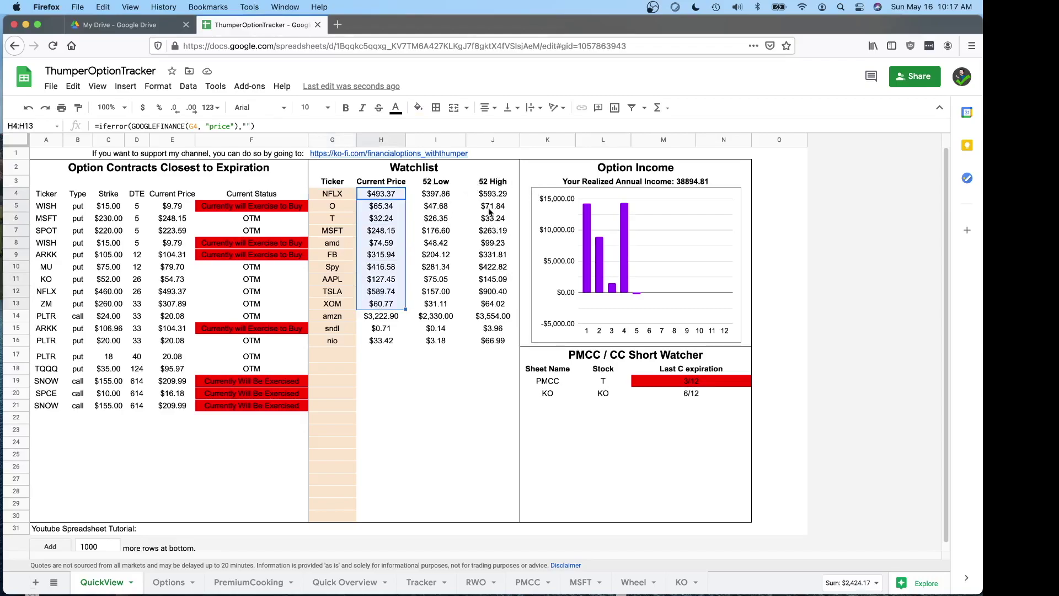
pyautogui.click(336, 194)
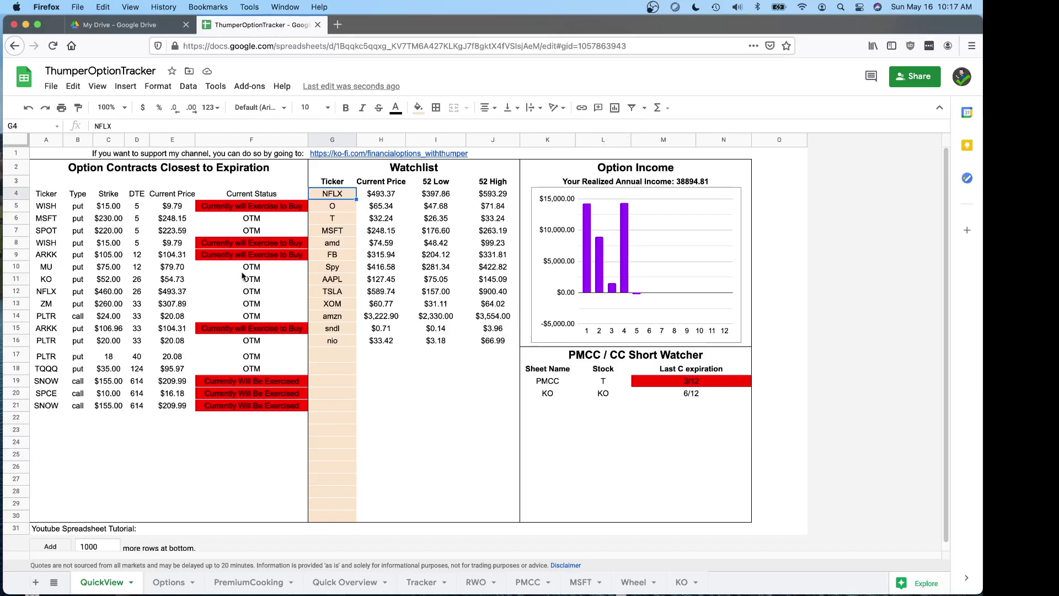
pyautogui.moveTo(54, 219); pyautogui.dragTo(138, 219)
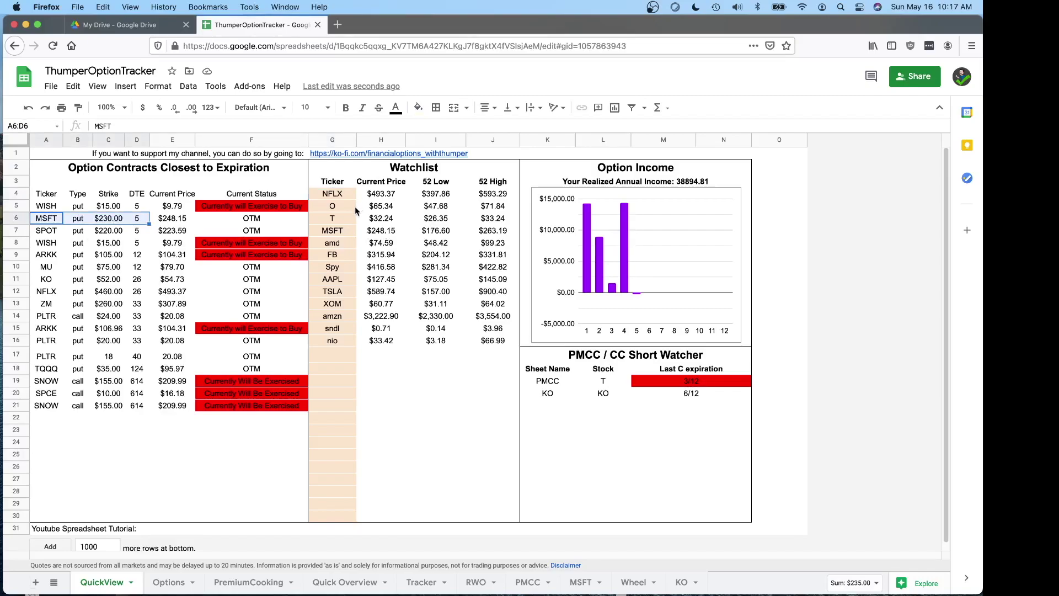
pyautogui.click(649, 167)
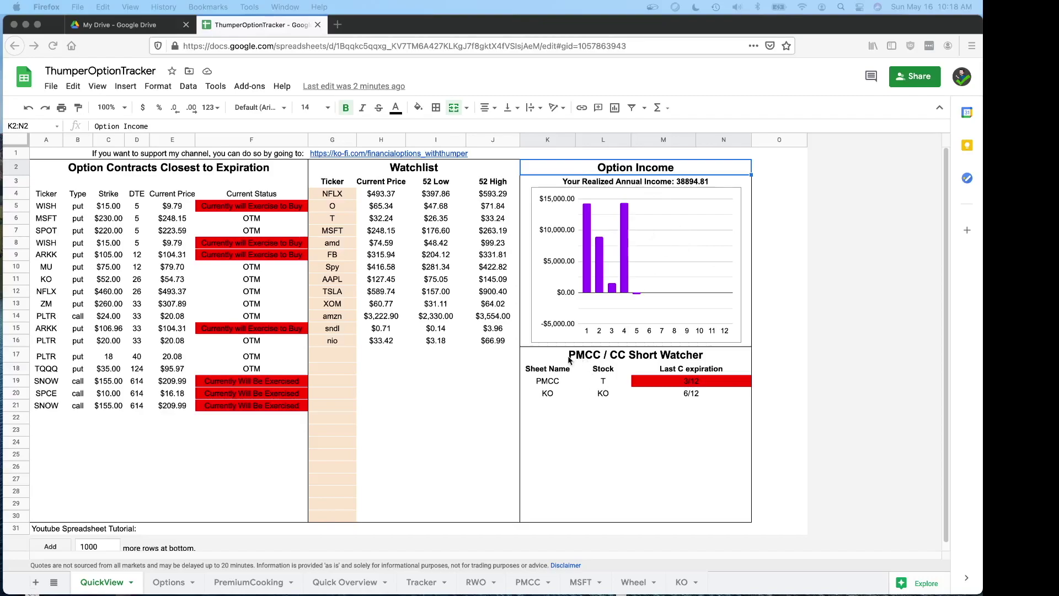
pyautogui.click(574, 392)
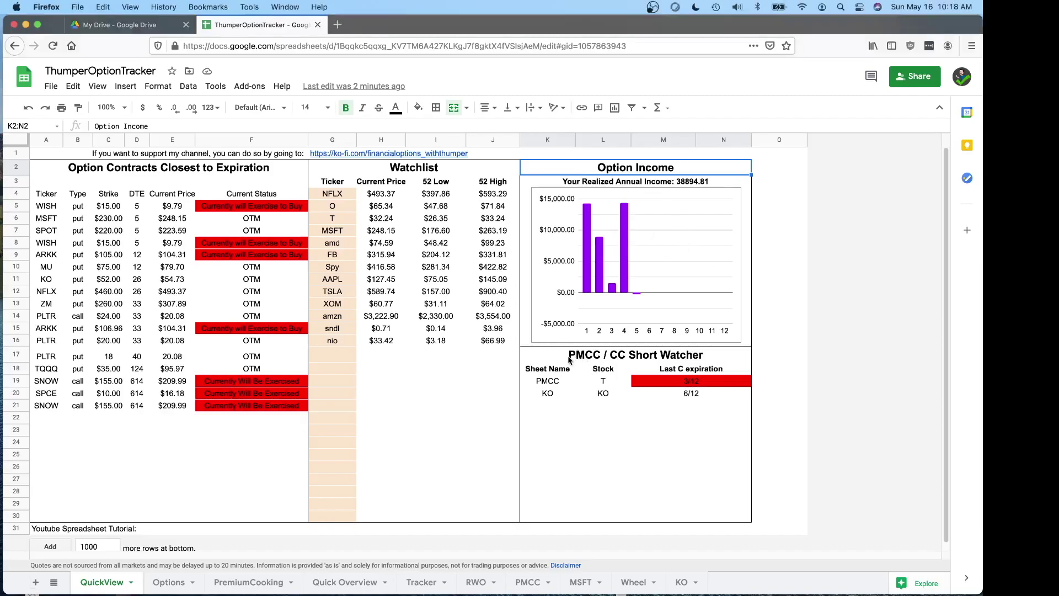
# Enter MSFT in the empty watcher row below KO.
pyautogui.click(557, 395)
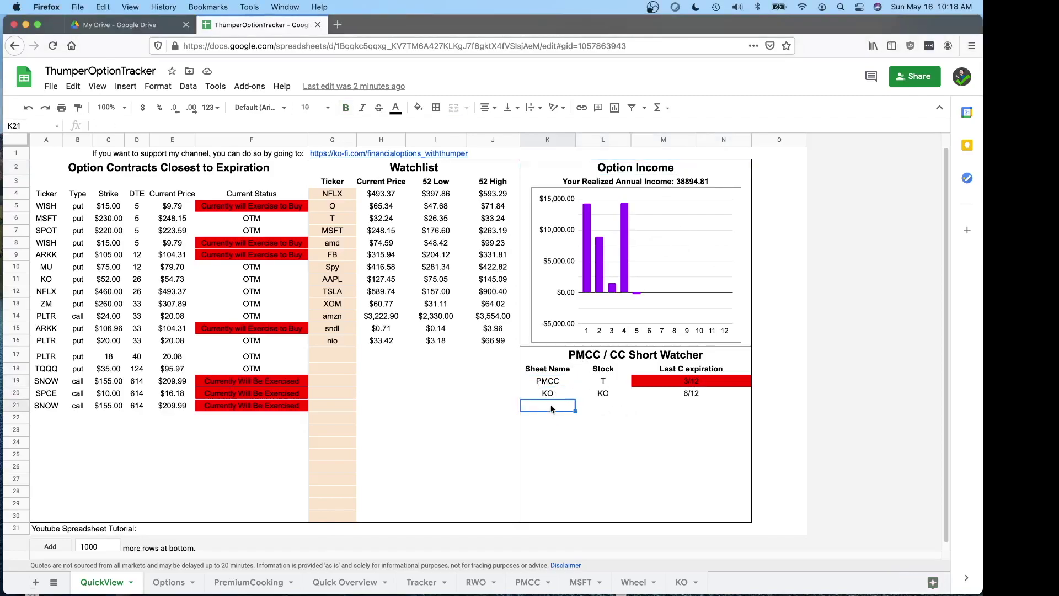
pyautogui.press('Down')
pyautogui.write('MSFT')
pyautogui.press('Tab')
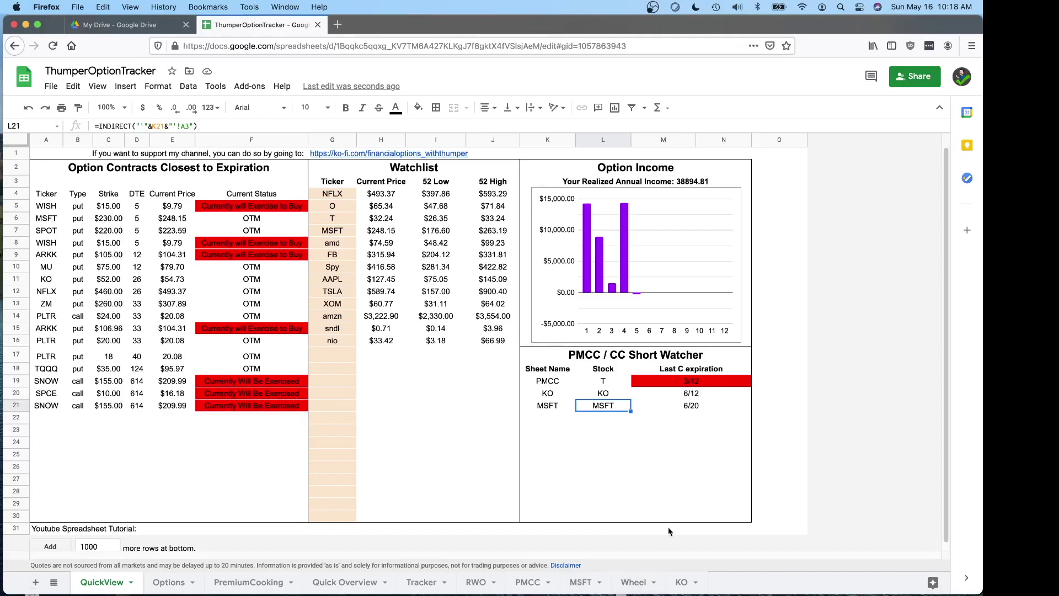
# Compare the PMCC watcher row's formulas with the new MSFT row showing 6/20.
pyautogui.click(696, 408)
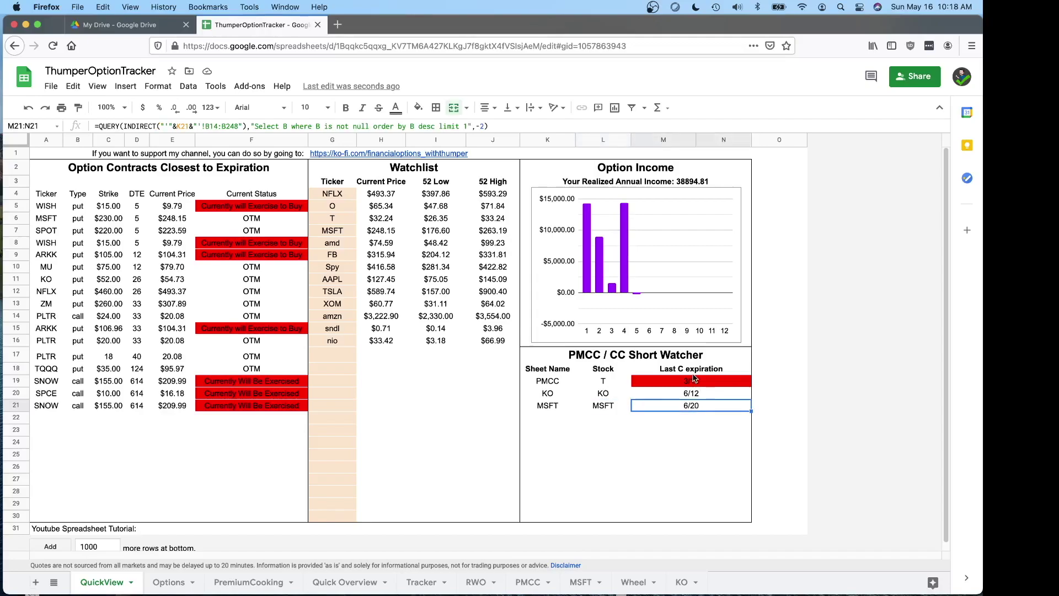
pyautogui.press('Up')
pyautogui.press('Up')
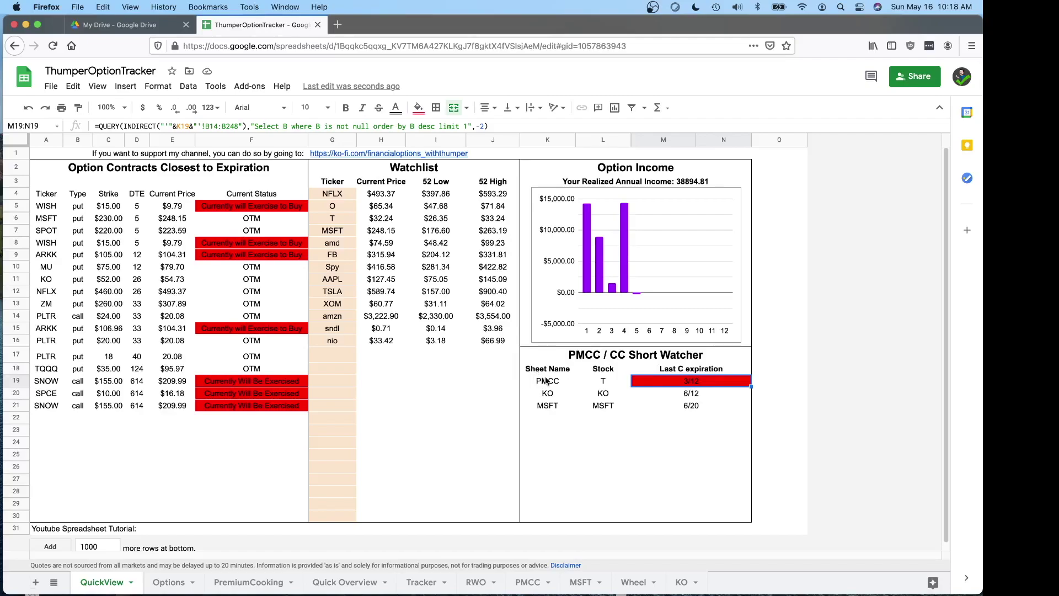
pyautogui.moveTo(546, 381); pyautogui.dragTo(645, 380)
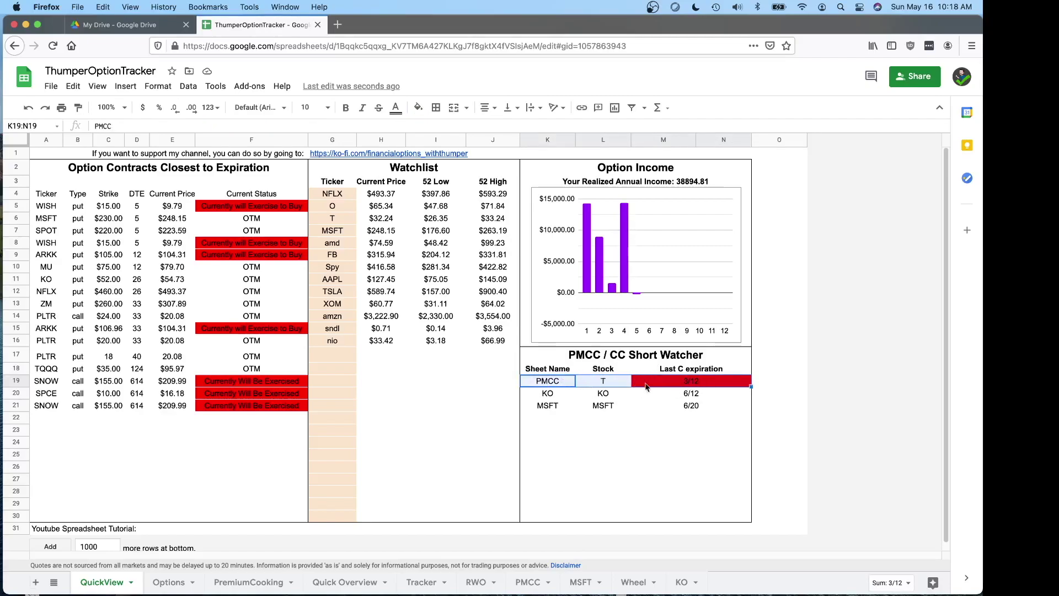
pyautogui.click(736, 382)
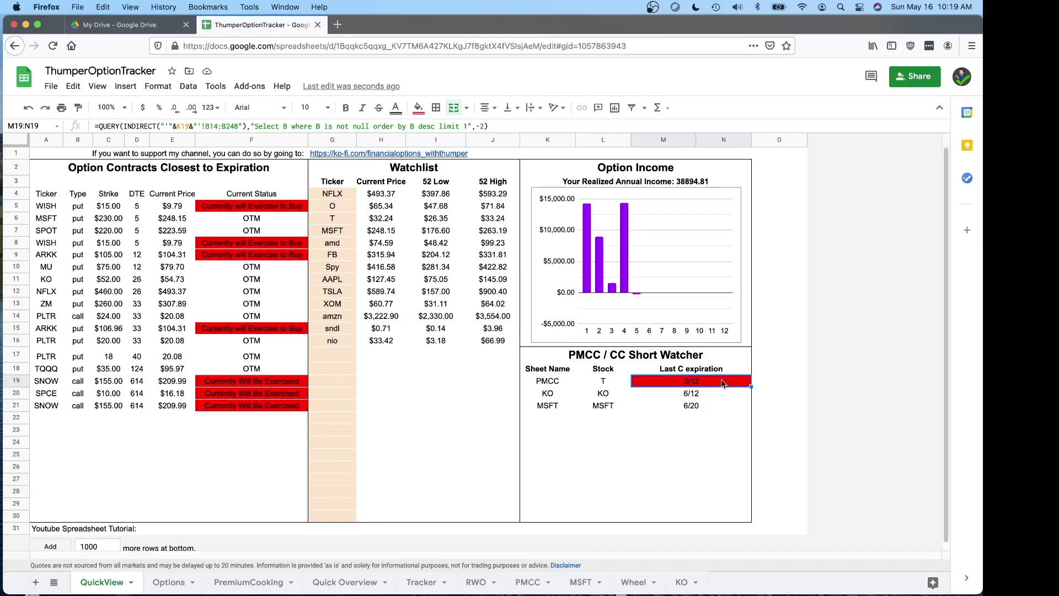
pyautogui.press('Down')
pyautogui.press('Down')
pyautogui.press('Down')
pyautogui.press('Down')
pyautogui.press('Down')
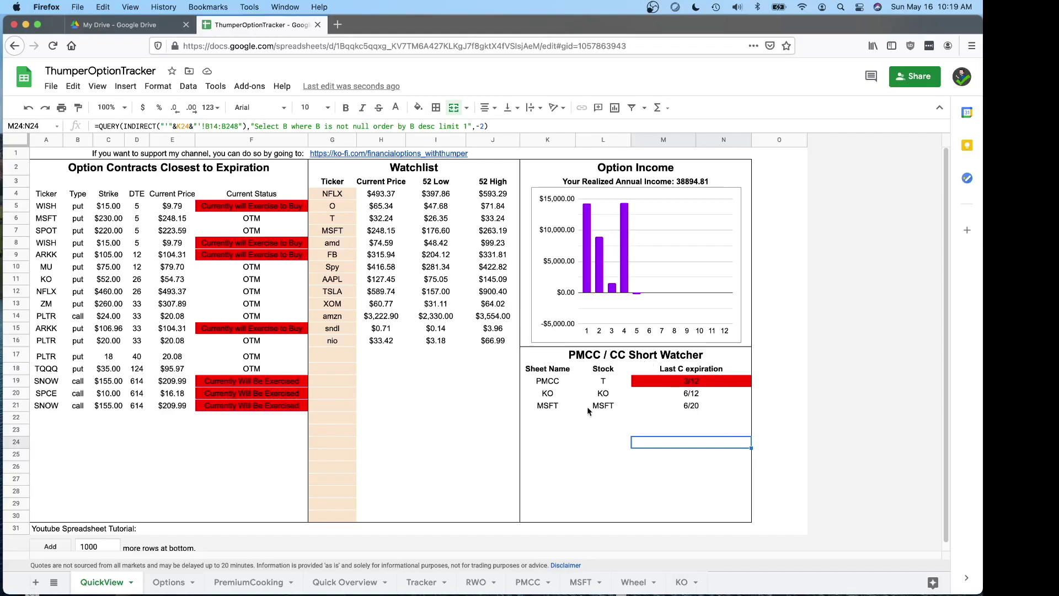
pyautogui.moveTo(550, 407); pyautogui.dragTo(713, 402)
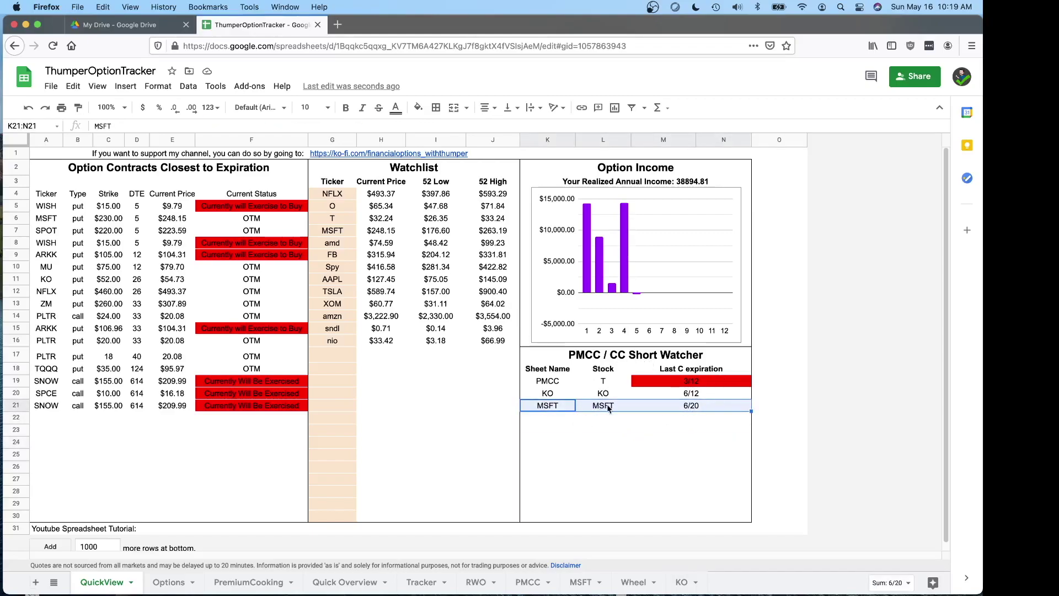
pyautogui.click(540, 582)
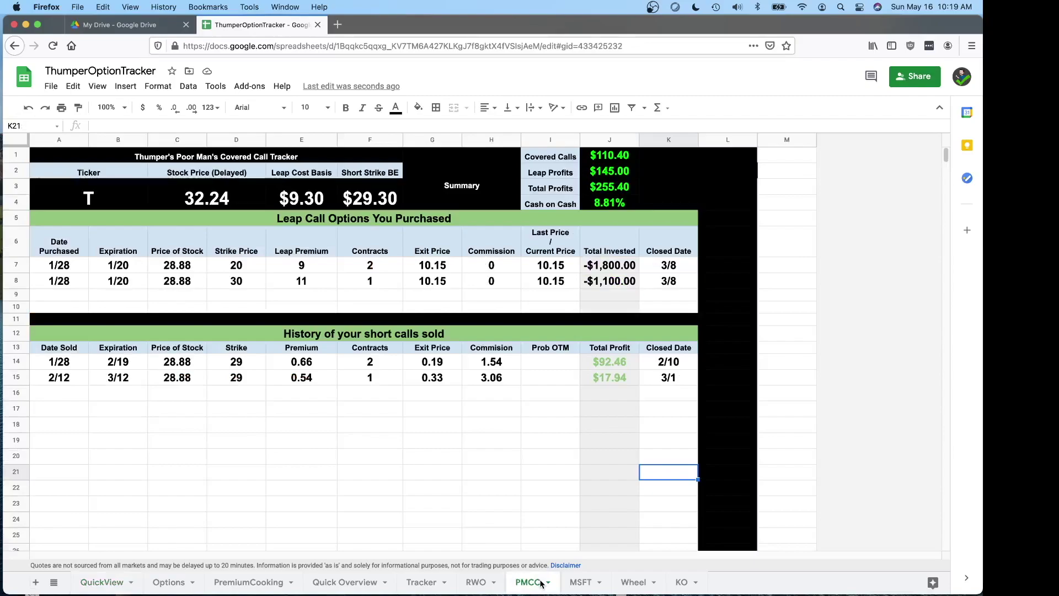
pyautogui.click(581, 582)
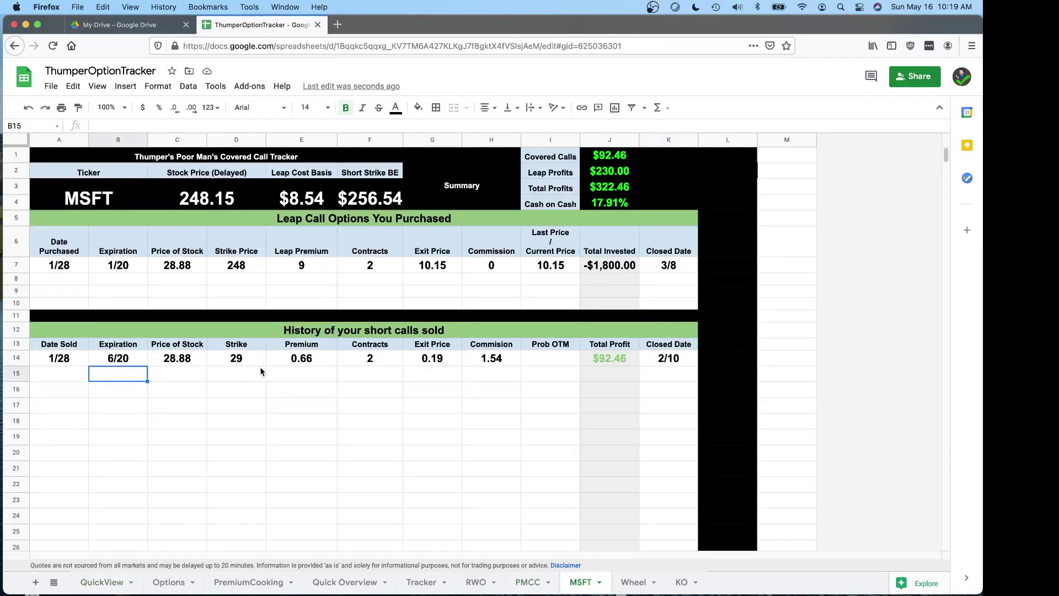
pyautogui.click(128, 362)
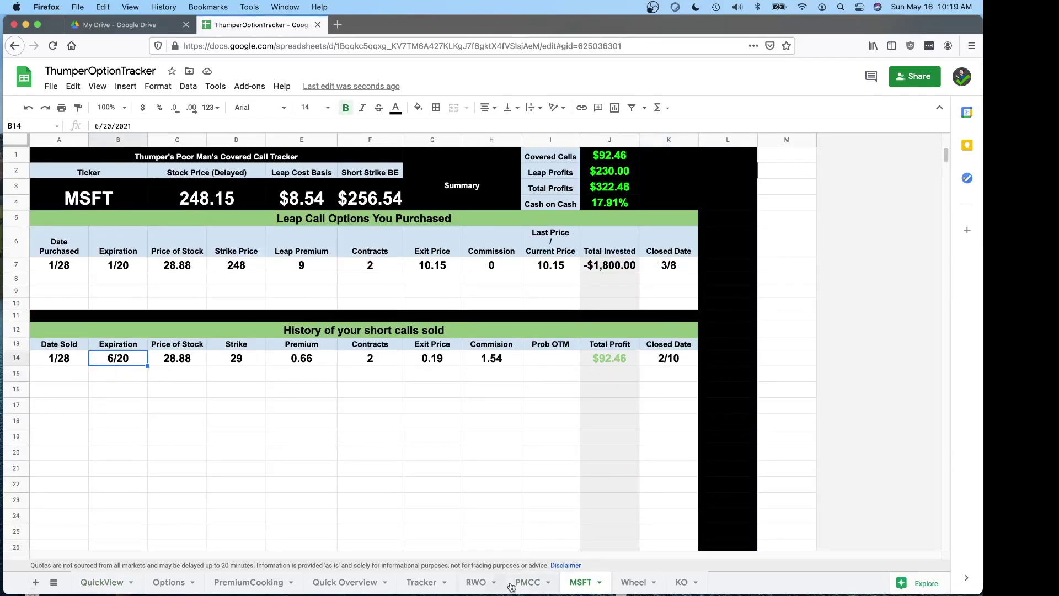
pyautogui.click(689, 582)
pyautogui.click(128, 377)
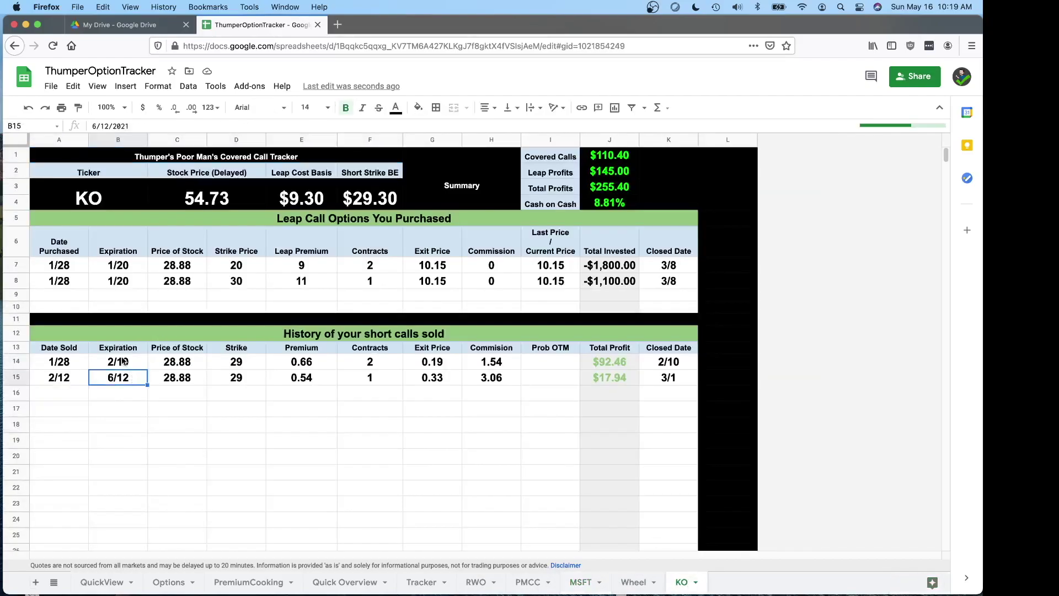
pyautogui.click(123, 361)
pyautogui.click(126, 379)
pyautogui.click(102, 582)
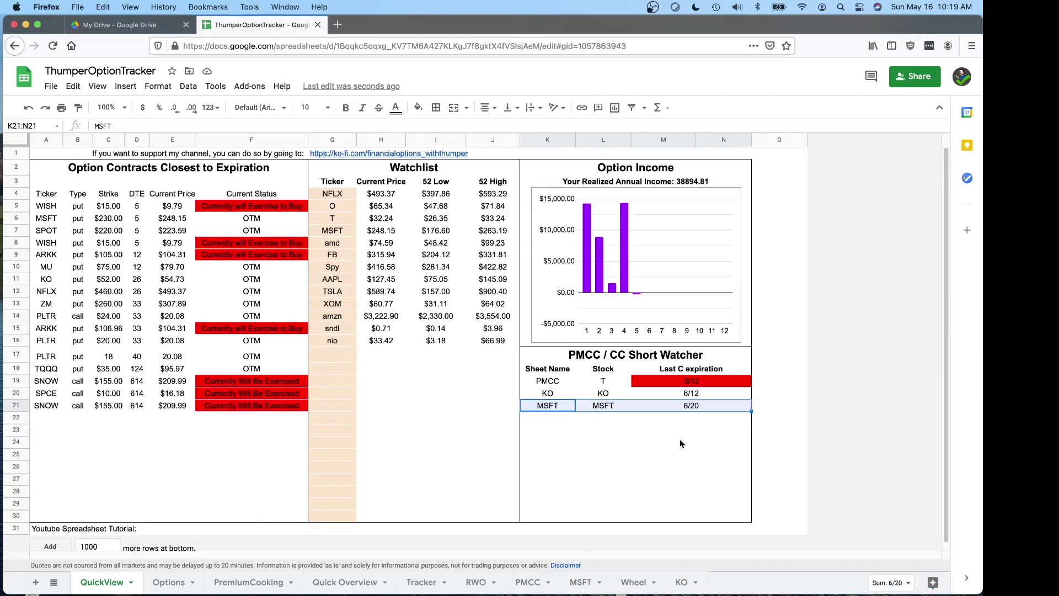
pyautogui.click(706, 396)
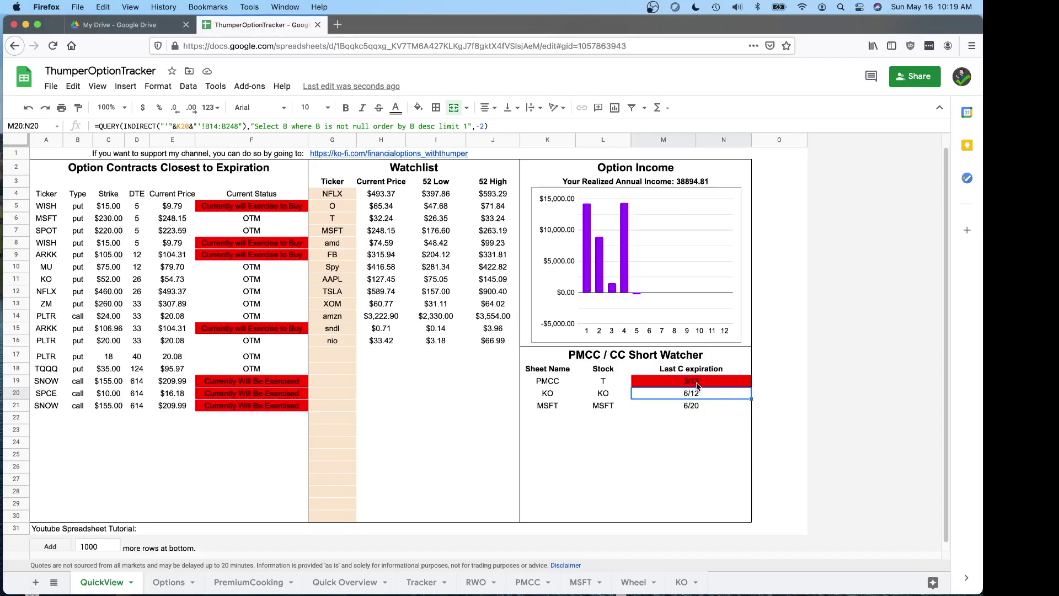
pyautogui.click(706, 382)
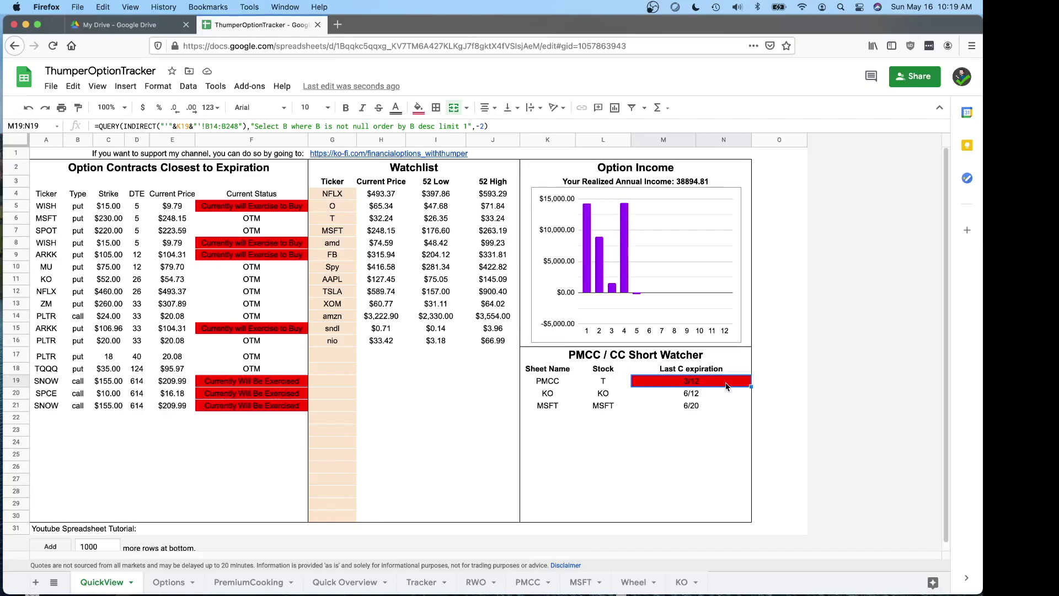
pyautogui.click(50, 154)
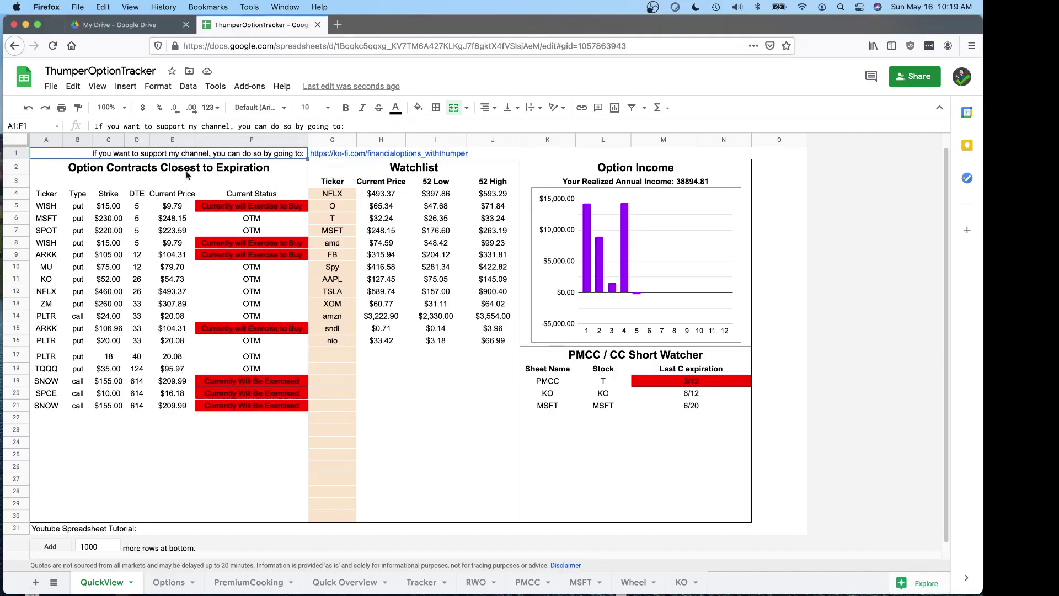
pyautogui.click(779, 154)
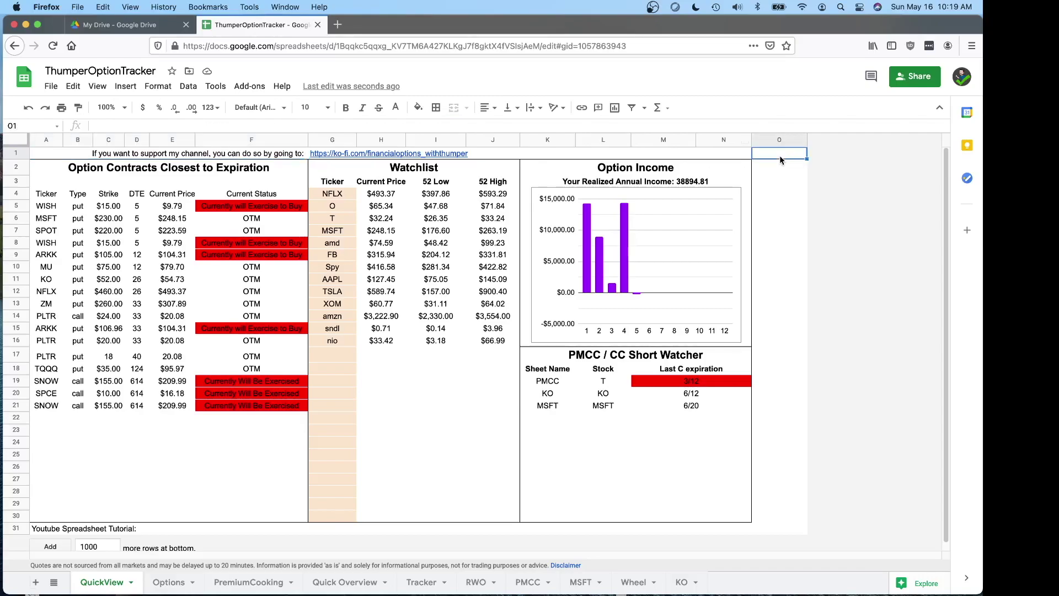
pyautogui.moveTo(347, 155)
pyautogui.click(40, 531)
pyautogui.click(158, 531)
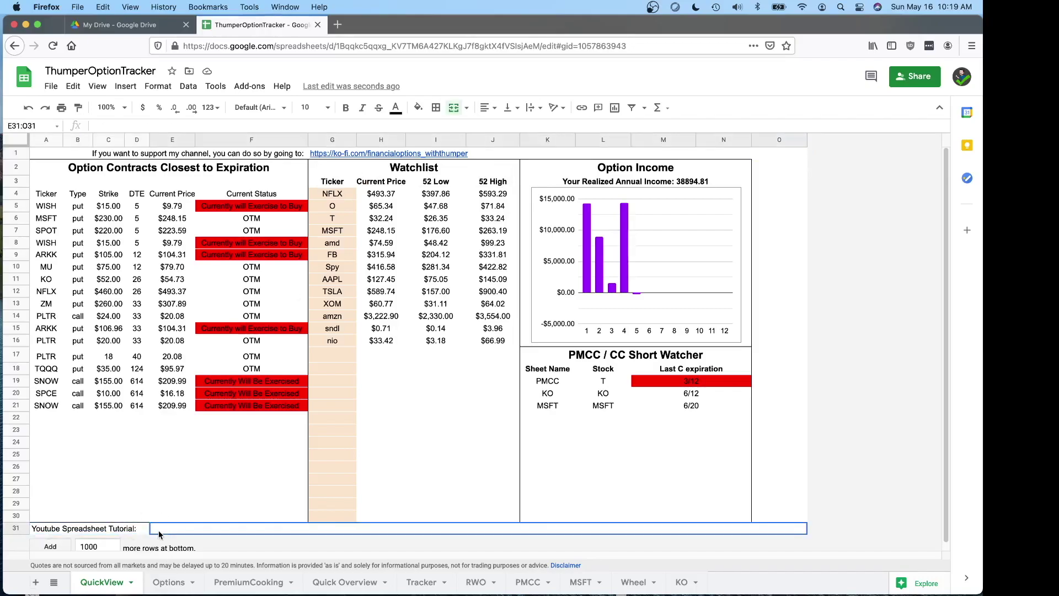